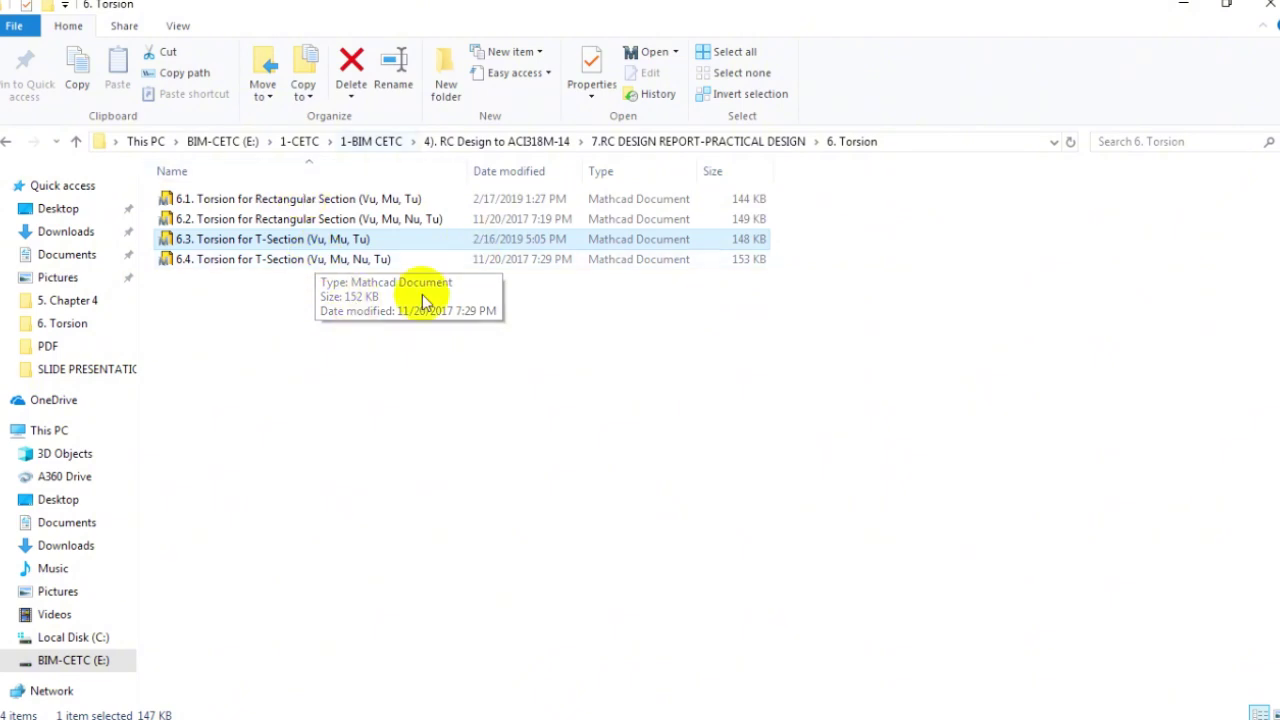
# - Open the worksheet "6.1. Torsion for Rectangular Section (Vu, Mu, Tu)" and expand its INPUT DATA area
pyautogui.click(375, 217)
pyautogui.click(392, 200)
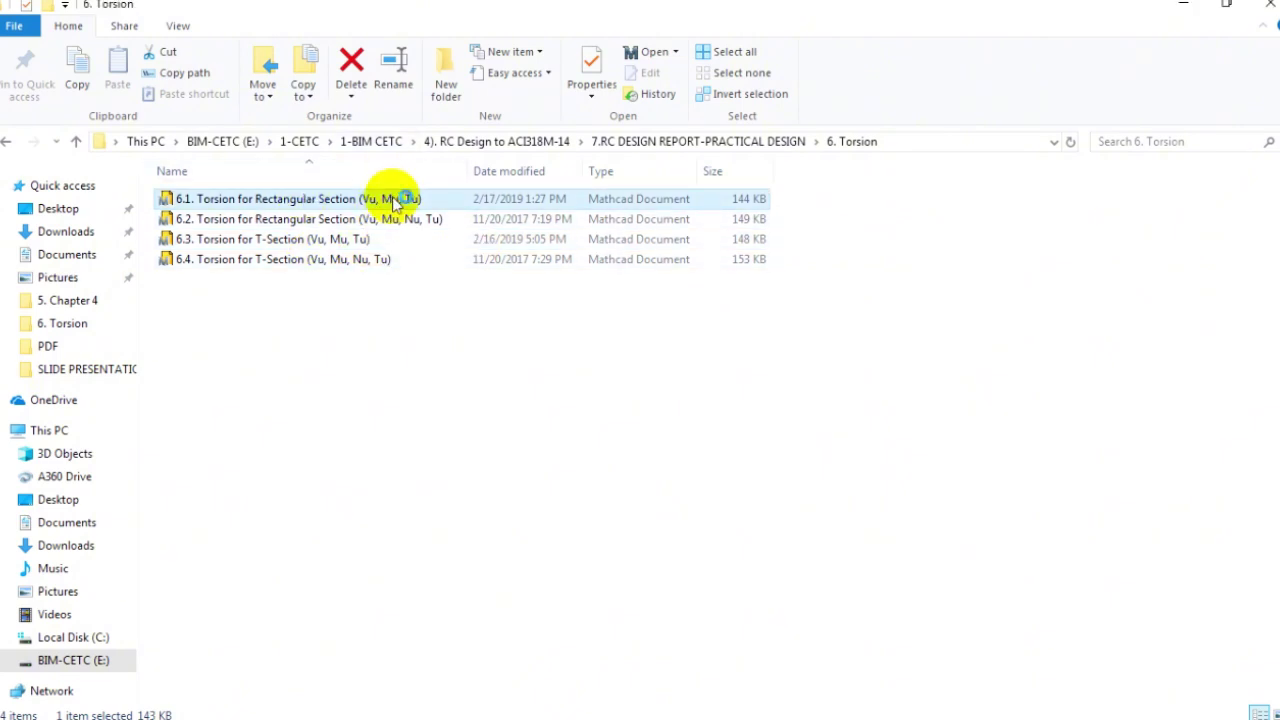
pyautogui.doubleClick(396, 203)
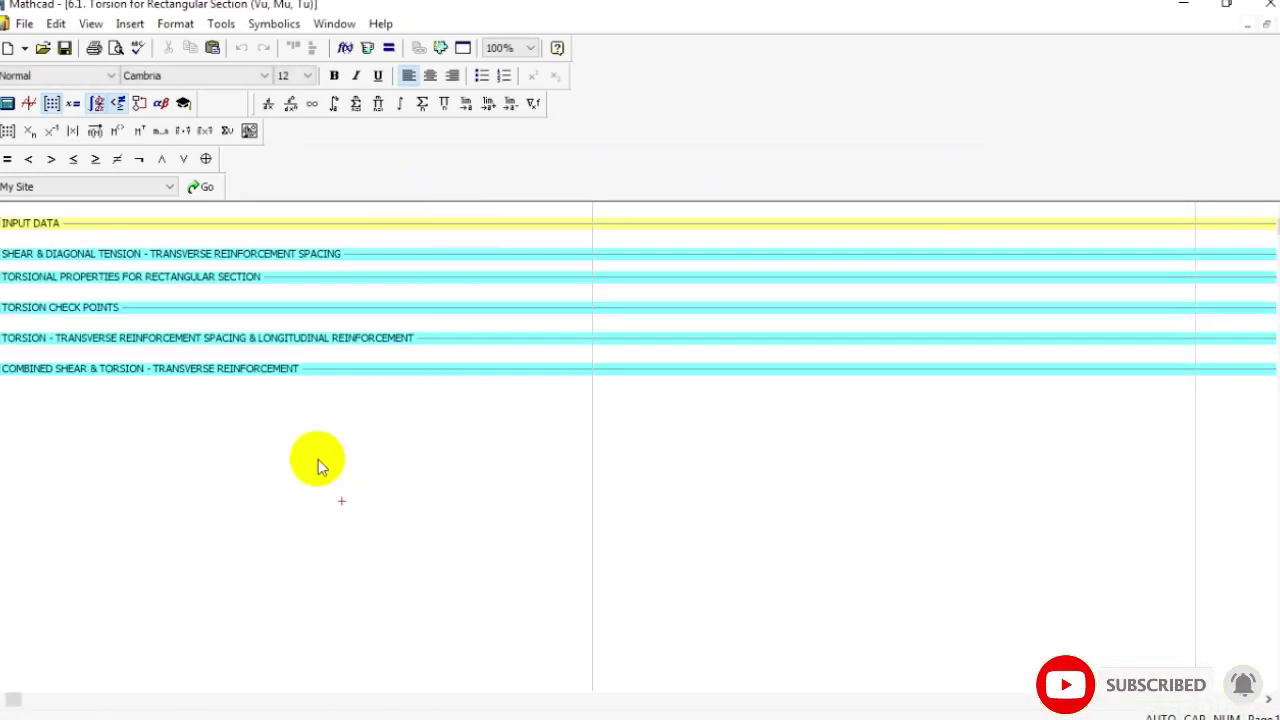
pyautogui.doubleClick(61, 226)
pyautogui.scroll(-3, 934, 398)
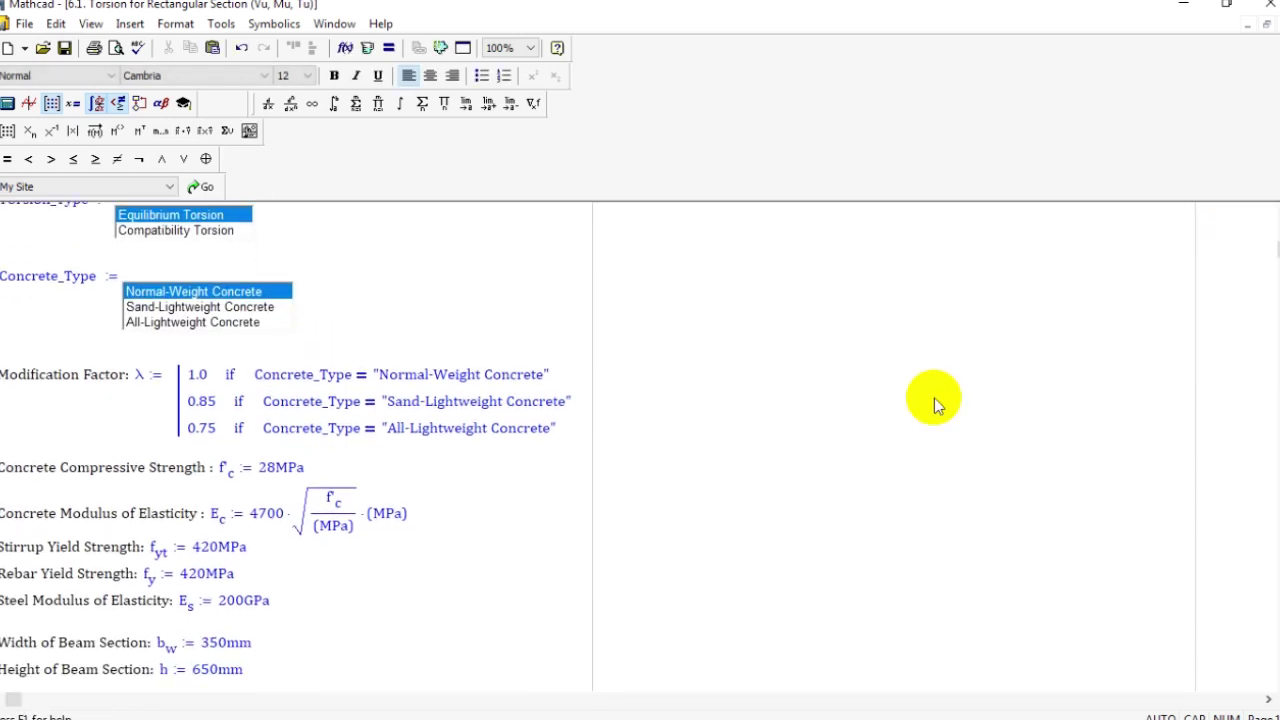
# - Review the concrete type modification factor and the concrete compressive strength in the input data
pyautogui.click(283, 449)
pyautogui.scroll(-1, 283, 449)
pyautogui.moveTo(308, 408); pyautogui.dragTo(263, 403)
pyautogui.scroll(-1, 610, 435)
pyautogui.click(763, 470)
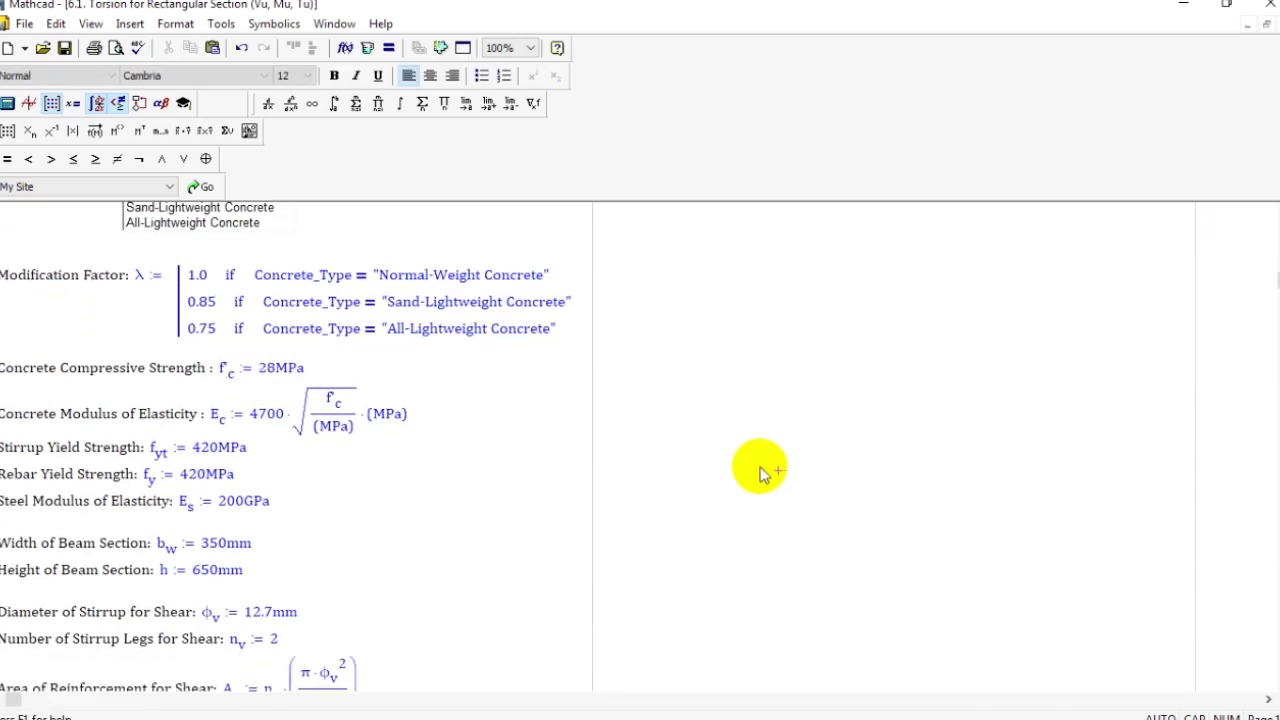
pyautogui.scroll(-1, 600, 430)
pyautogui.click(275, 338)
# - Switch to the Design of reinforced concrete PDF in Adobe Acrobat and highlight the given concrete and steel strengths in the example statement
pyautogui.moveTo(622, 705)
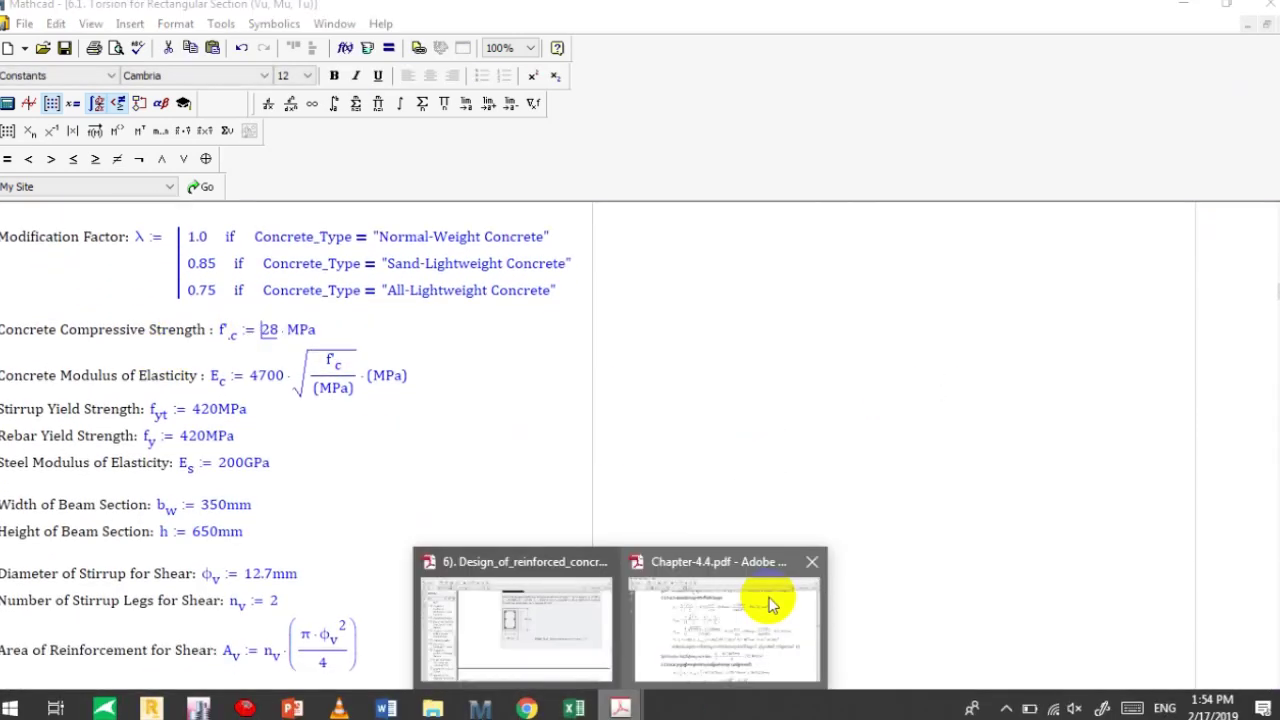
pyautogui.click(548, 627)
pyautogui.moveTo(1157, 143); pyautogui.dragTo(1178, 158)
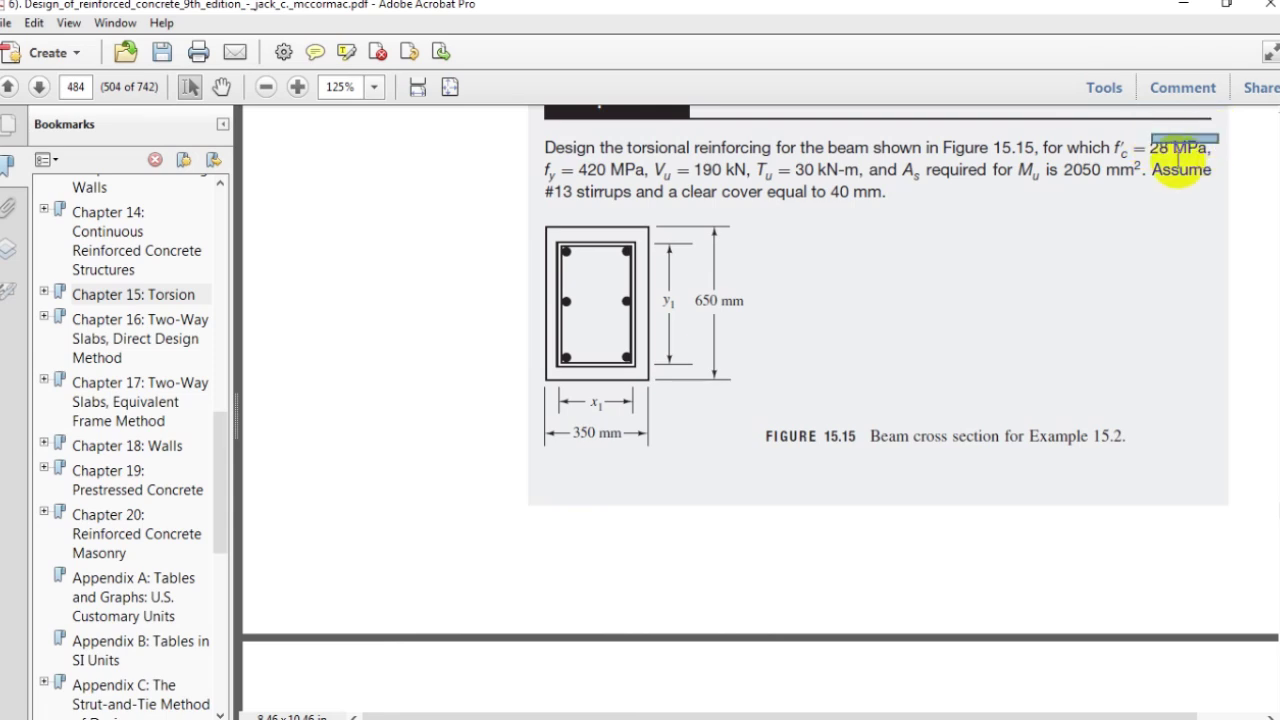
pyautogui.moveTo(518, 168); pyautogui.dragTo(735, 180)
pyautogui.moveTo(818, 181); pyautogui.dragTo(676, 181)
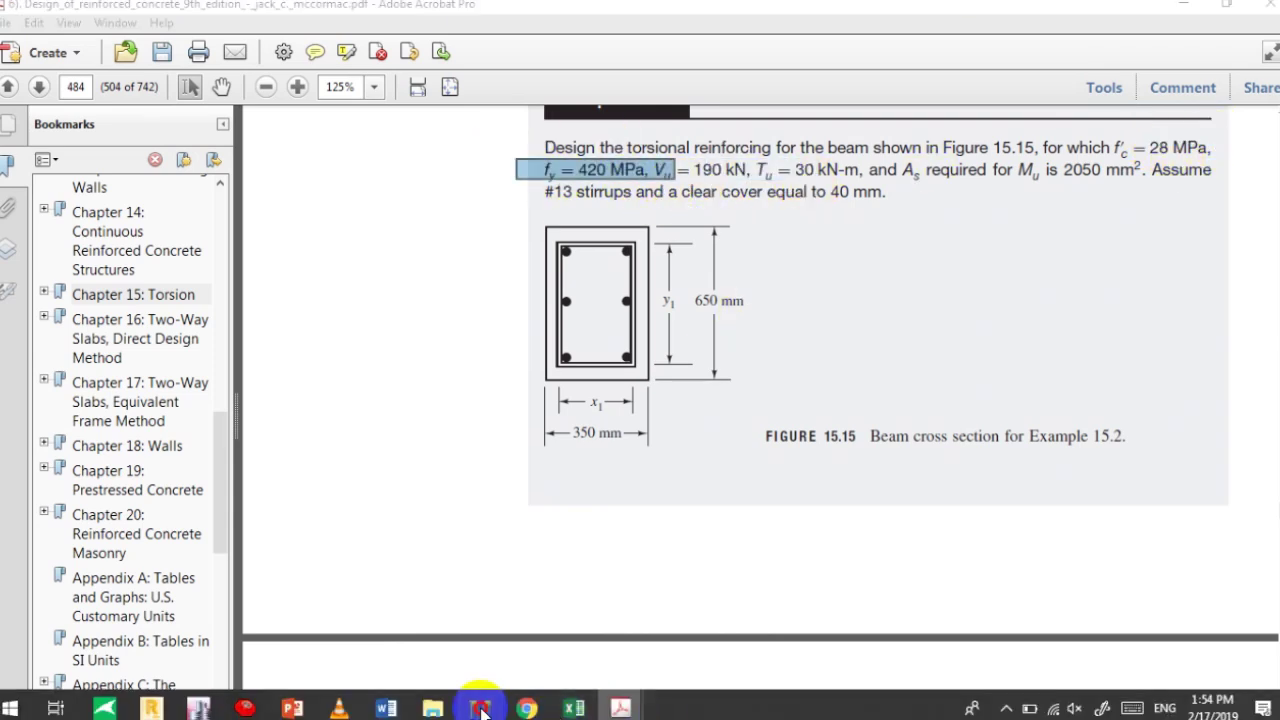
# - Switch back to Mathcad and check the stirrup and rebar yield strengths and the other material property inputs
pyautogui.click(480, 708)
pyautogui.click(208, 412)
pyautogui.moveTo(182, 438)
pyautogui.mouseDown()
pyautogui.moveTo(182, 422)
pyautogui.moveTo(200, 423)
pyautogui.mouseUp()
pyautogui.scroll(-1, 190, 441)
pyautogui.scroll(-2, 202, 423)
pyautogui.click(640, 409)
pyautogui.scroll(-1, 375, 398)
pyautogui.moveTo(198, 320); pyautogui.dragTo(394, 363)
pyautogui.scroll(-1, 214, 321)
pyautogui.click(609, 332)
pyautogui.scroll(-1, 394, 365)
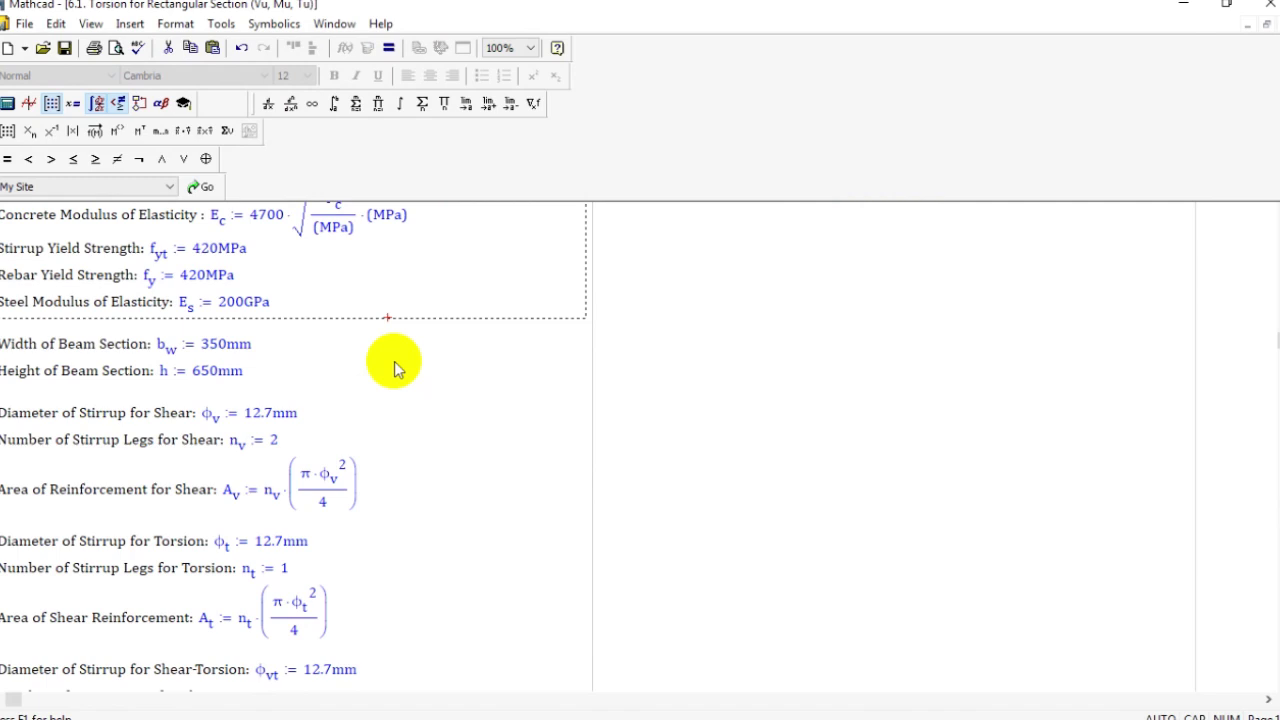
pyautogui.scroll(-1, 395, 368)
pyautogui.click(694, 471)
pyautogui.scroll(3, 306, 314)
pyautogui.moveTo(196, 301); pyautogui.dragTo(203, 337)
pyautogui.click(847, 447)
pyautogui.scroll(-3, 568, 325)
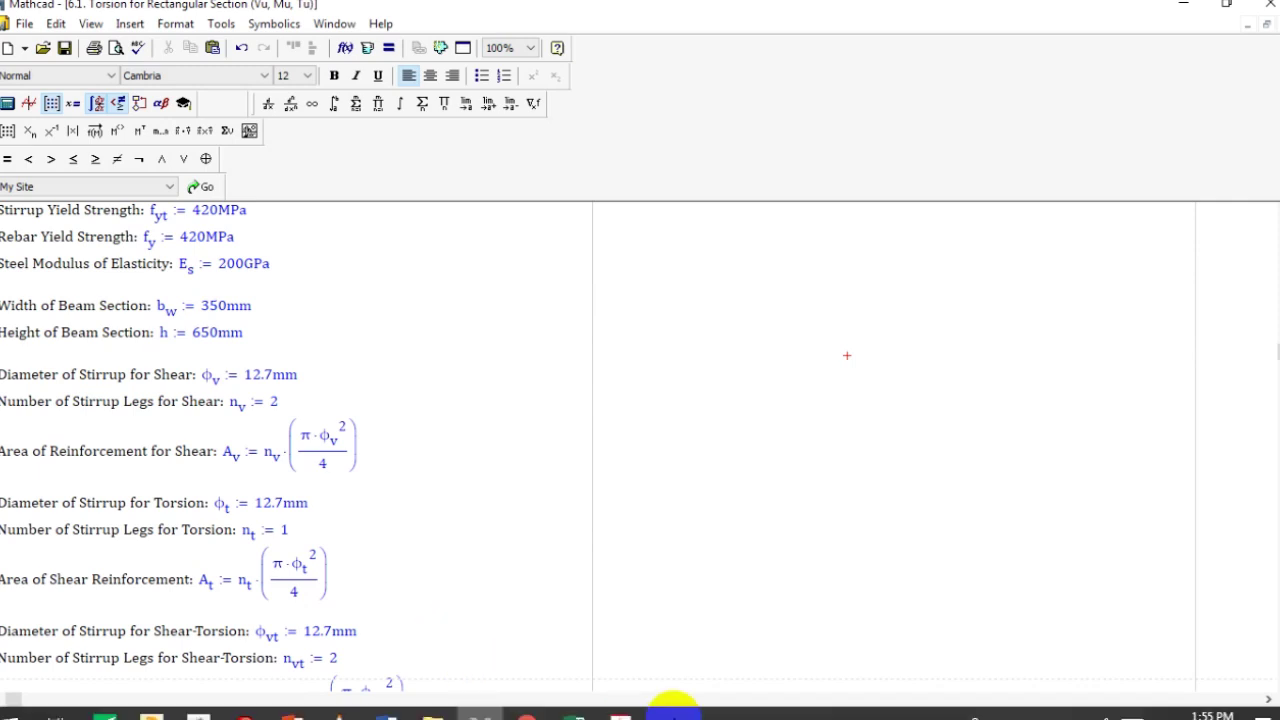
# - Switch to the textbook PDF and read the beam's width and height in Figure 15.15
pyautogui.click(630, 706)
pyautogui.click(560, 620)
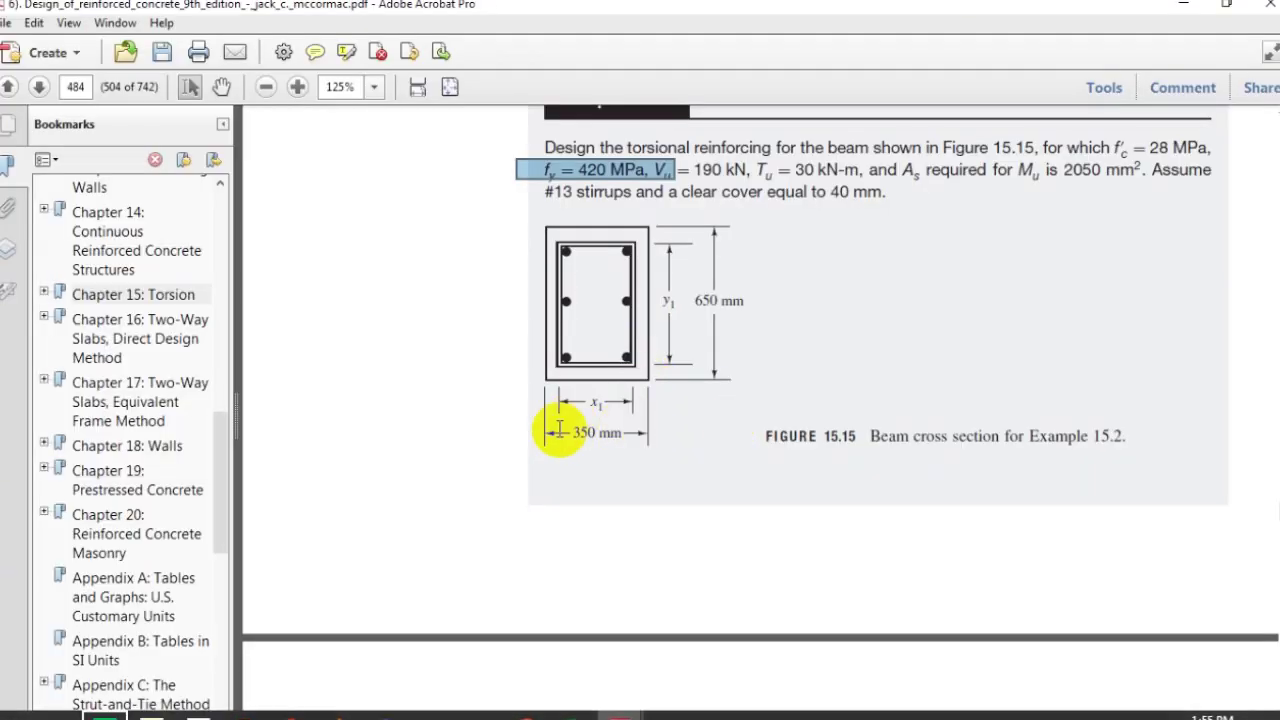
pyautogui.click(886, 288)
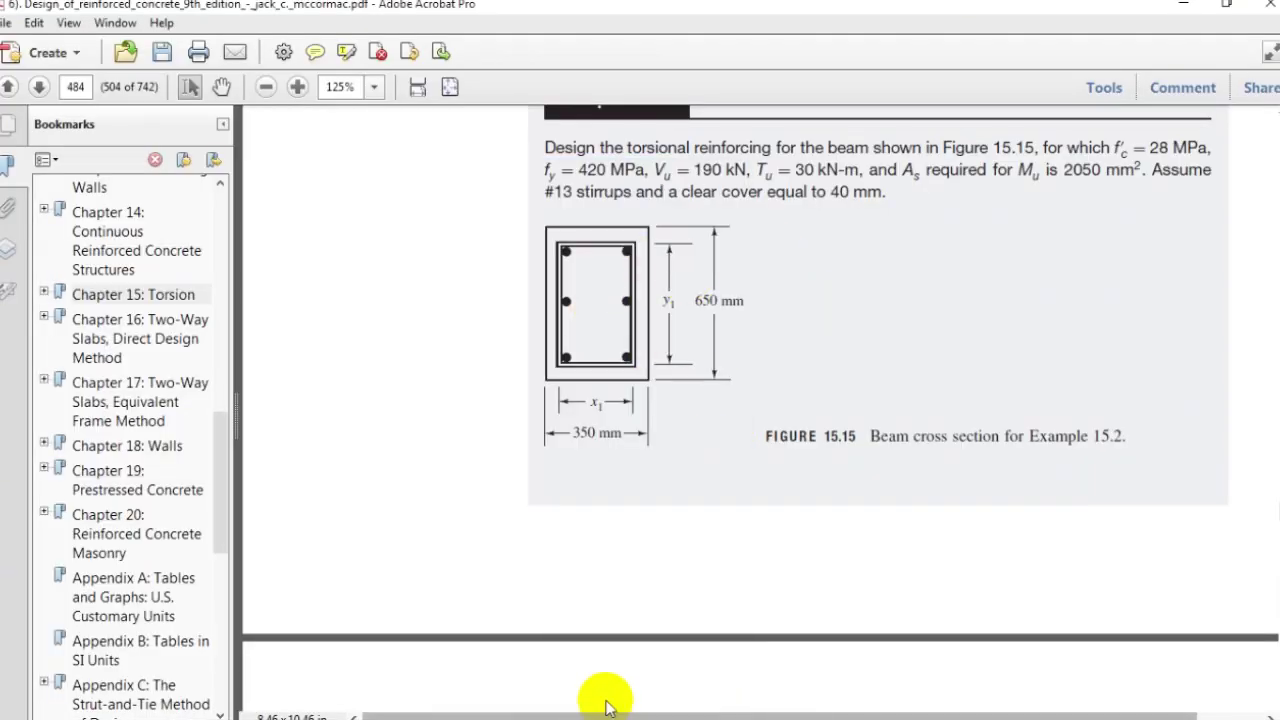
# - Switch back to Mathcad and check the width and height of the beam section against the figure
pyautogui.moveTo(560, 710)
pyautogui.click(480, 706)
pyautogui.click(191, 271)
pyautogui.click(207, 300)
pyautogui.scroll(-2, 771, 360)
pyautogui.click(801, 363)
pyautogui.scroll(-1, 246, 240)
pyautogui.click(243, 230)
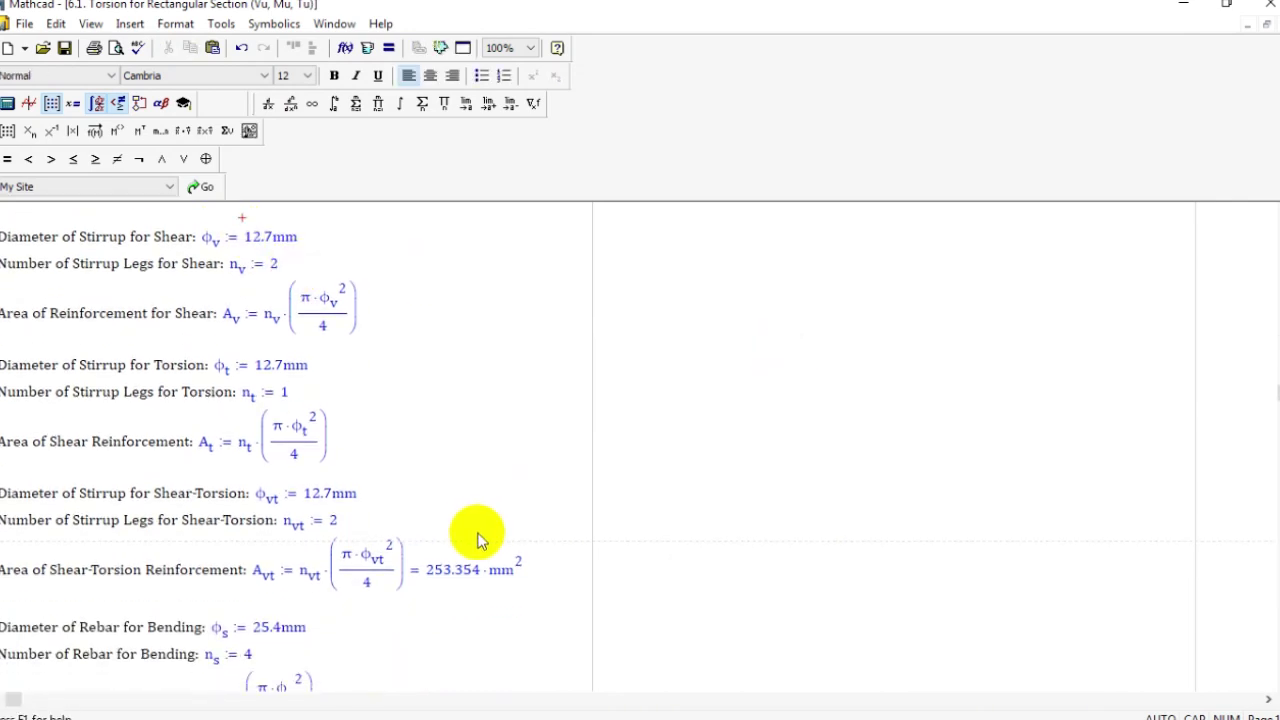
# - Switch to the textbook PDF and look up the stirrup size and its diameter in the example's sectional properties
pyautogui.moveTo(583, 708)
pyautogui.click(634, 712)
pyautogui.click(586, 631)
pyautogui.moveTo(543, 188); pyautogui.dragTo(574, 205)
pyautogui.scroll(-10, 574, 205)
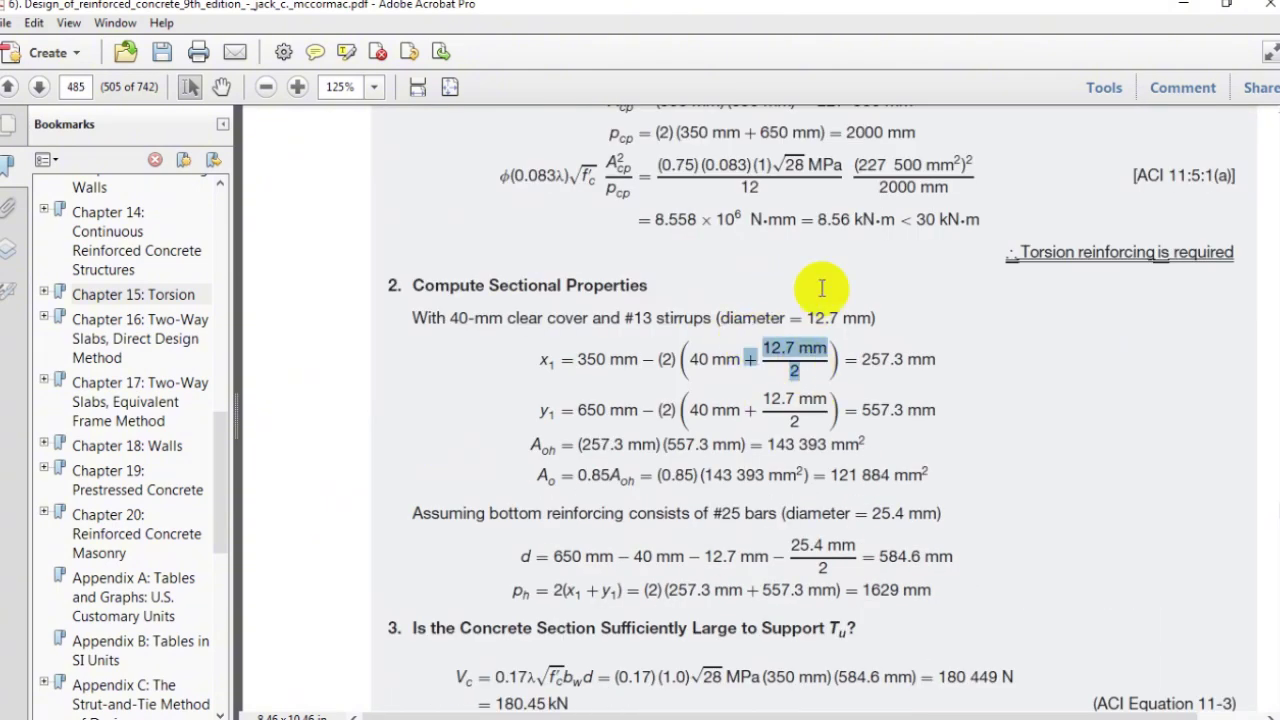
# - Return to the Mathcad worksheet and check the diameter and number of legs of the shear stirrups
pyautogui.click(1178, 8)
pyautogui.click(264, 236)
pyautogui.moveTo(245, 236); pyautogui.dragTo(275, 237)
pyautogui.click(837, 352)
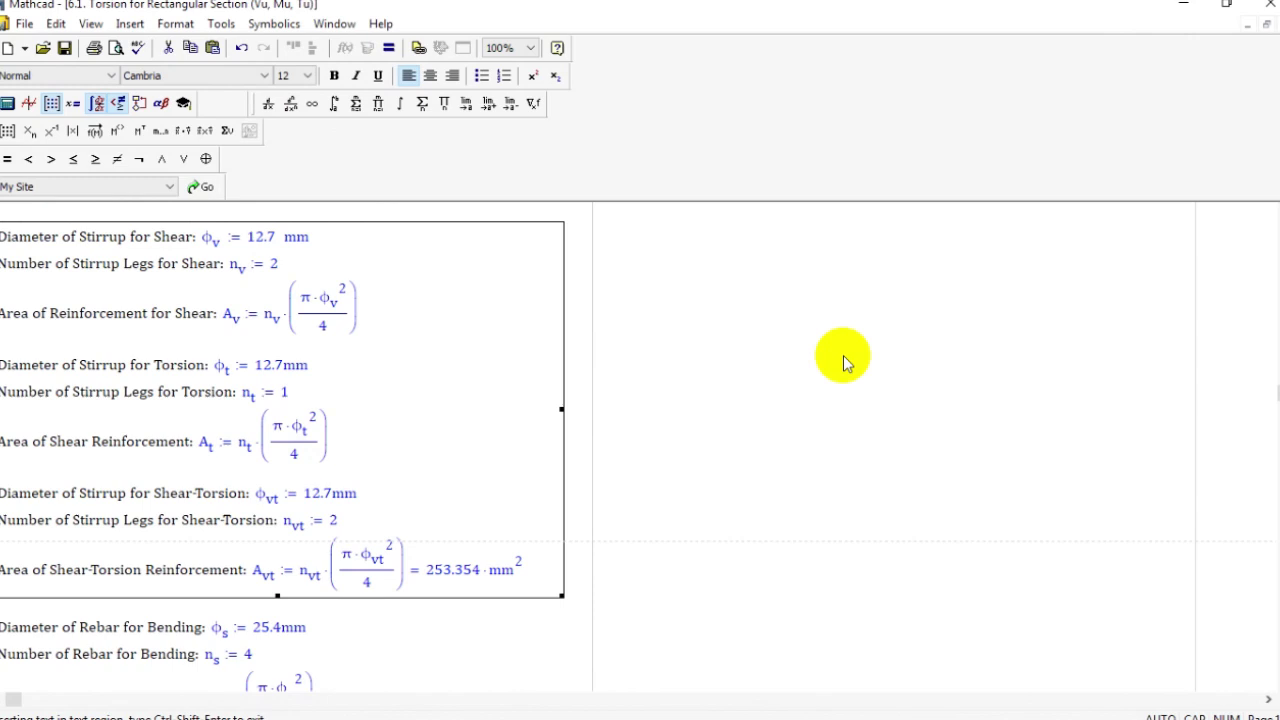
pyautogui.doubleClick(275, 249)
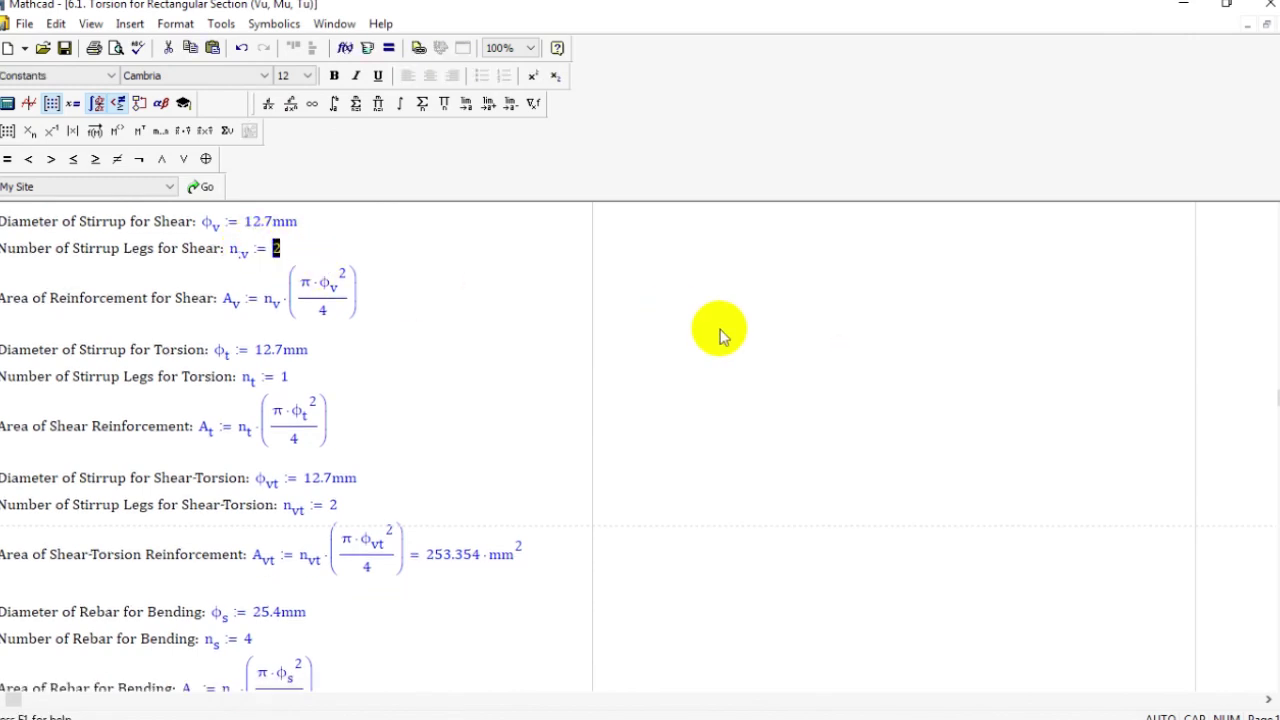
pyautogui.scroll(-2, 745, 333)
pyautogui.click(760, 334)
# - Evaluate the area of reinforcement for shear at the end of its formula and display the result in mm²
pyautogui.scroll(1, 360, 300)
pyautogui.click(289, 298)
pyautogui.moveTo(259, 289); pyautogui.dragTo(371, 290)
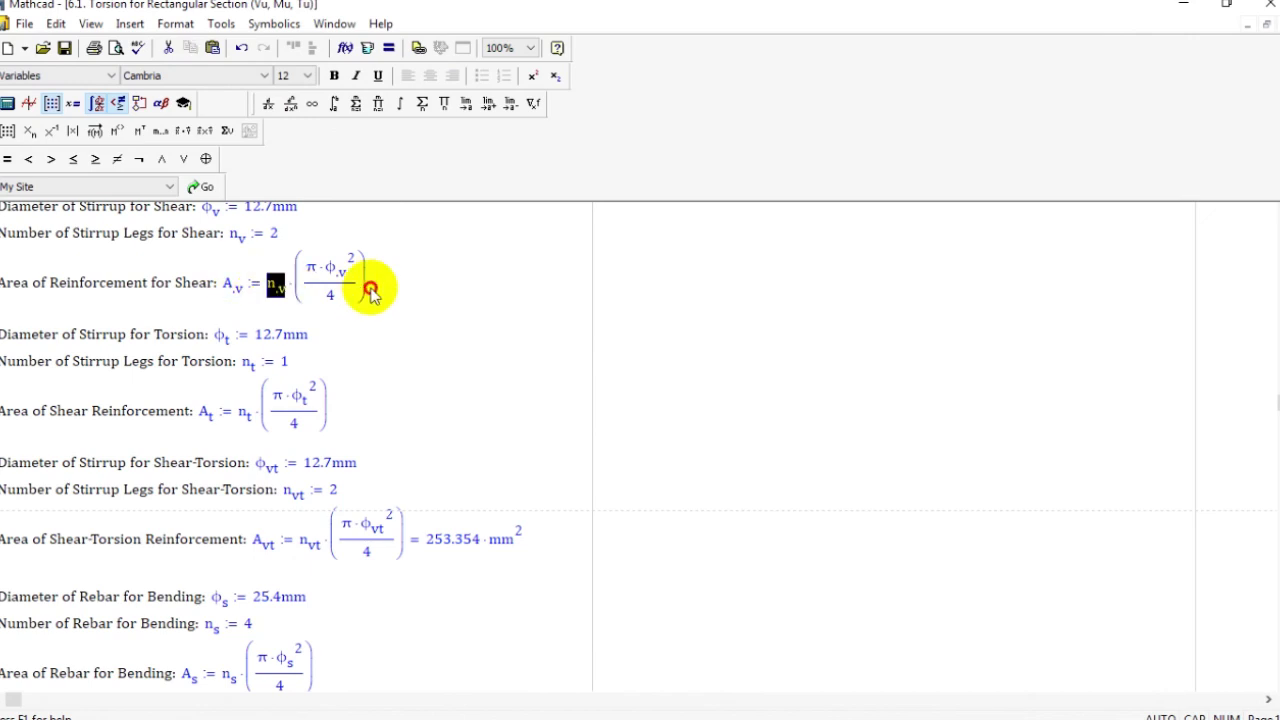
pyautogui.click(429, 291)
pyautogui.scroll(-2, 676, 348)
pyautogui.scroll(1, 484, 297)
pyautogui.click(330, 237)
pyautogui.write('=')
pyautogui.click(757, 357)
pyautogui.click(434, 237)
pyautogui.write('MM')
pyautogui.press('BackSpace')
pyautogui.press('BackSpace')
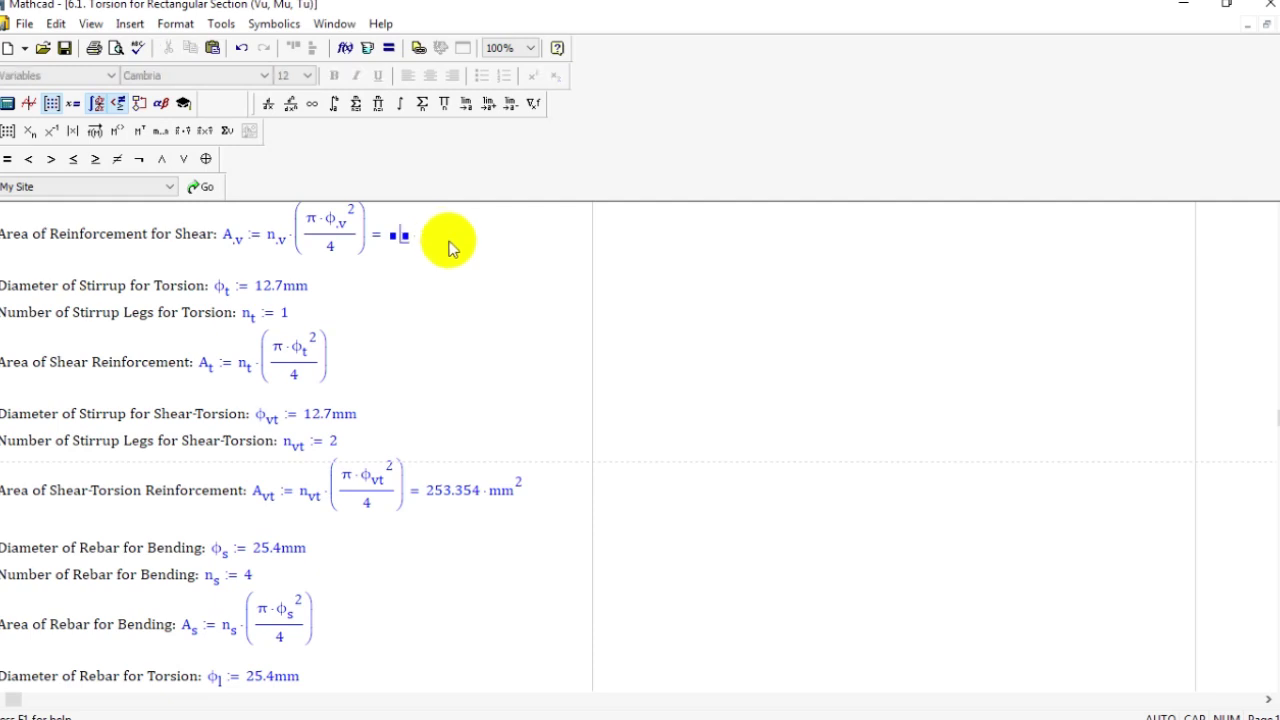
pyautogui.press('capslock')
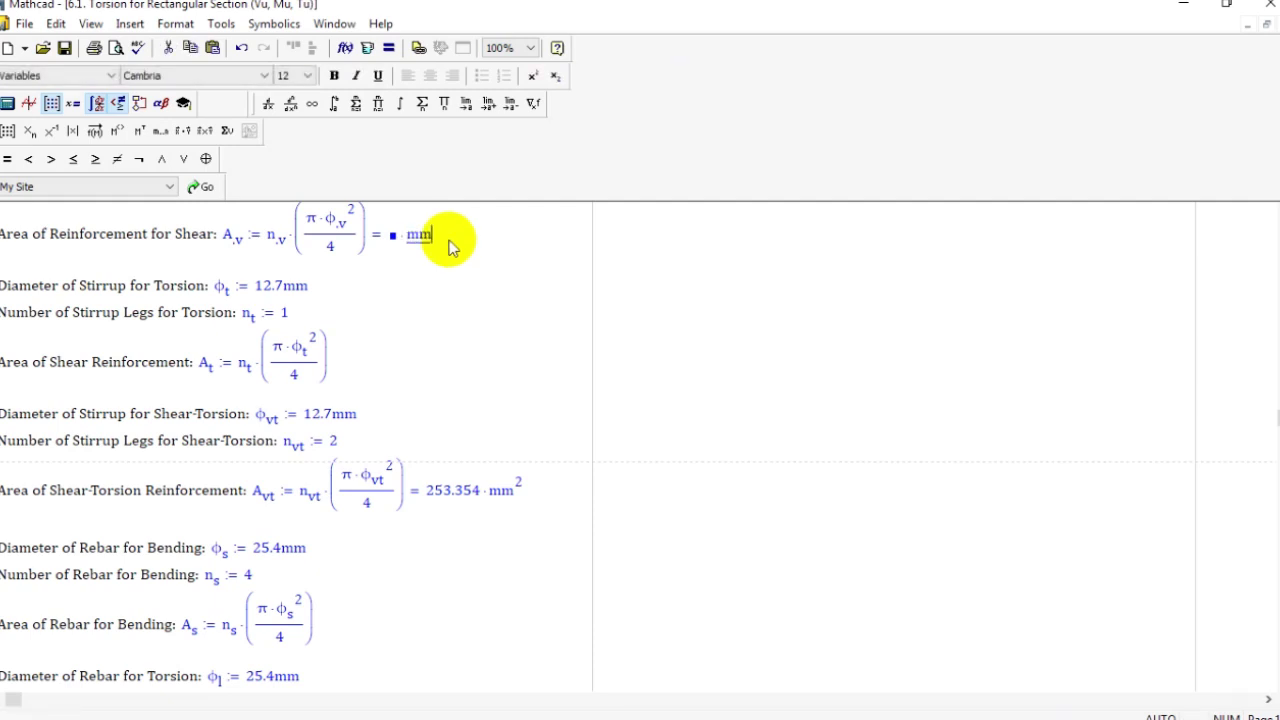
pyautogui.click(554, 360)
# - Review the diameter and number of legs of the torsion stirrups
pyautogui.click(267, 285)
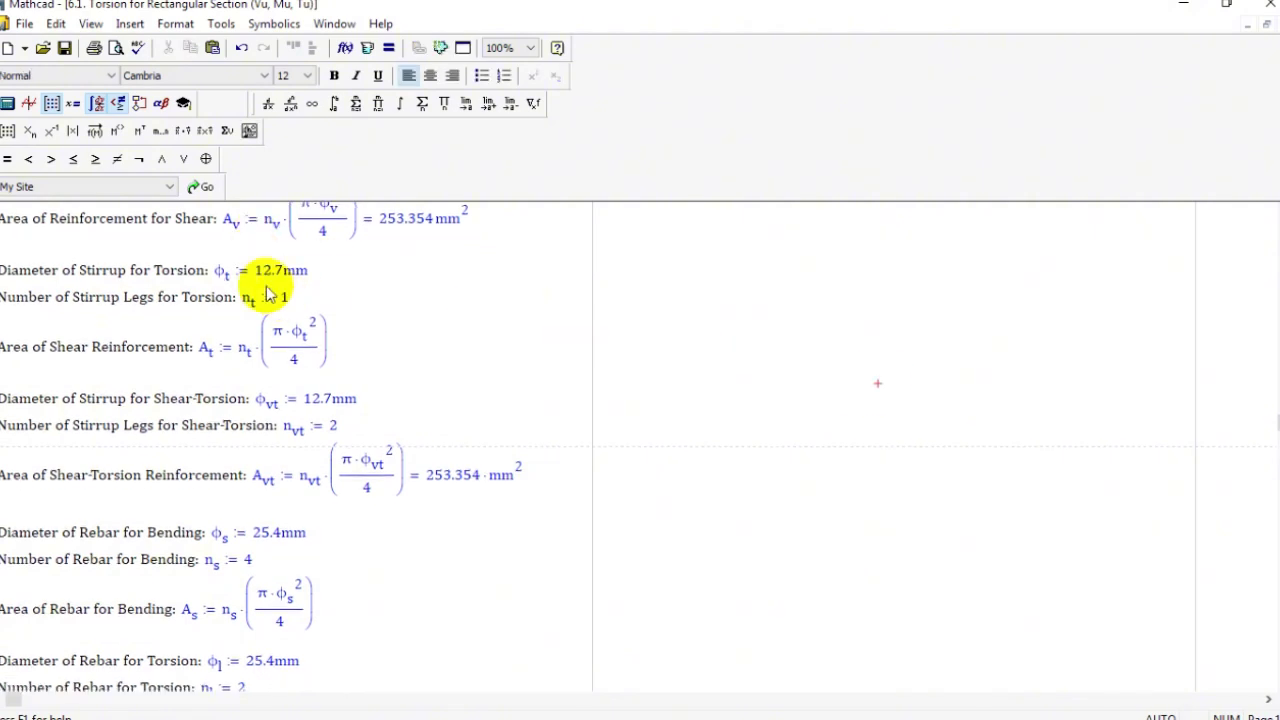
pyautogui.click(266, 284)
pyautogui.scroll(-3, 820, 351)
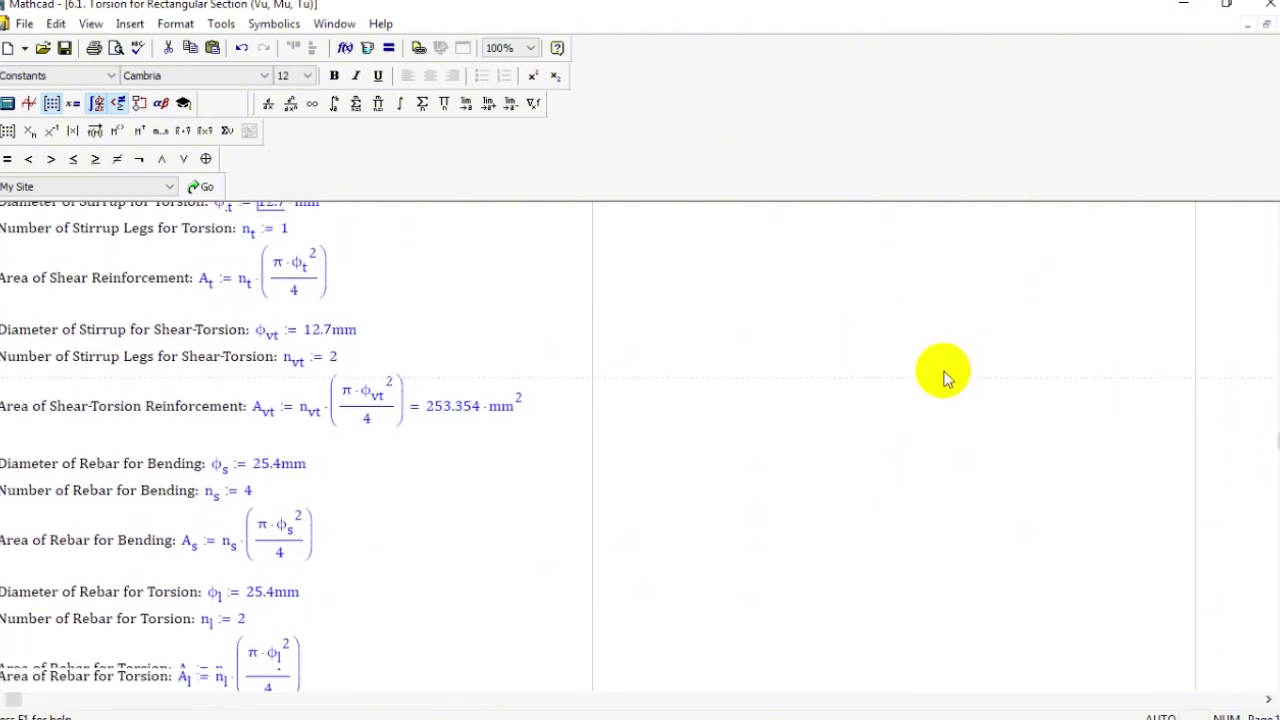
pyautogui.scroll(-3, 945, 371)
# - Review the diameter and number of legs of the combined shear-torsion stirrups
pyautogui.moveTo(18, 234)
pyautogui.mouseDown()
pyautogui.moveTo(347, 237)
pyautogui.moveTo(17, 230)
pyautogui.mouseUp()
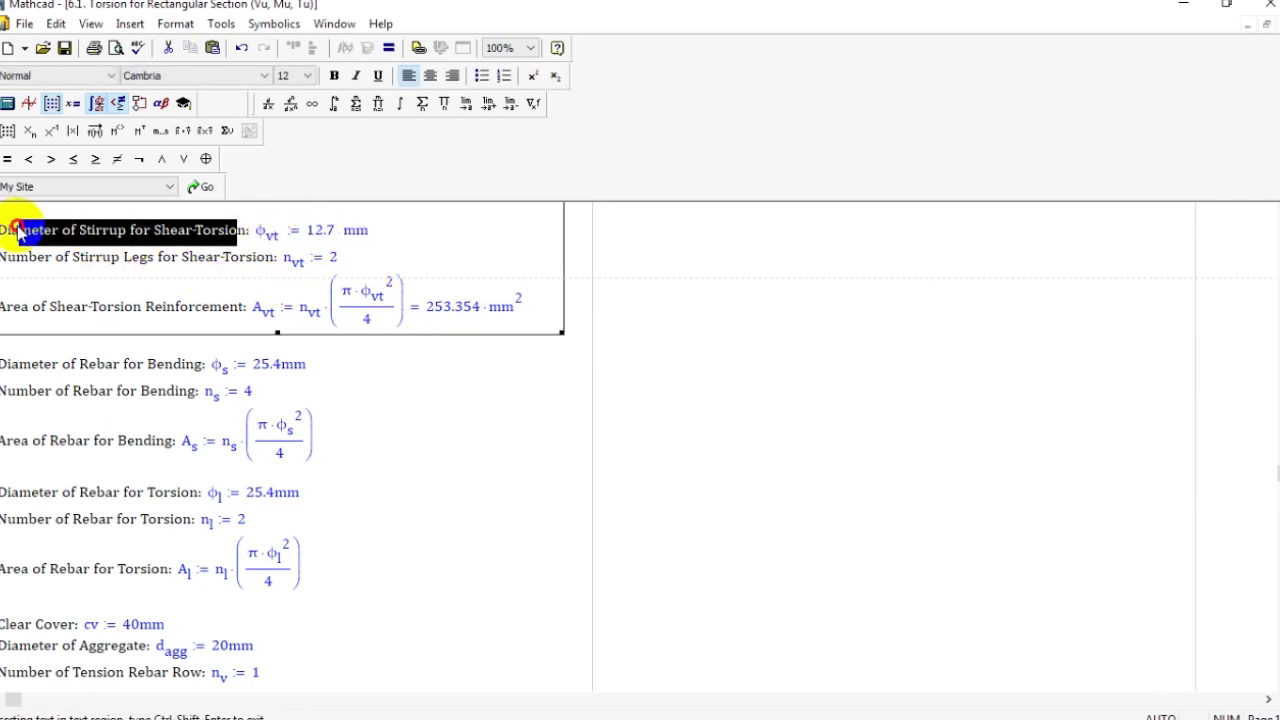
pyautogui.click(318, 232)
pyautogui.scroll(-1, 594, 323)
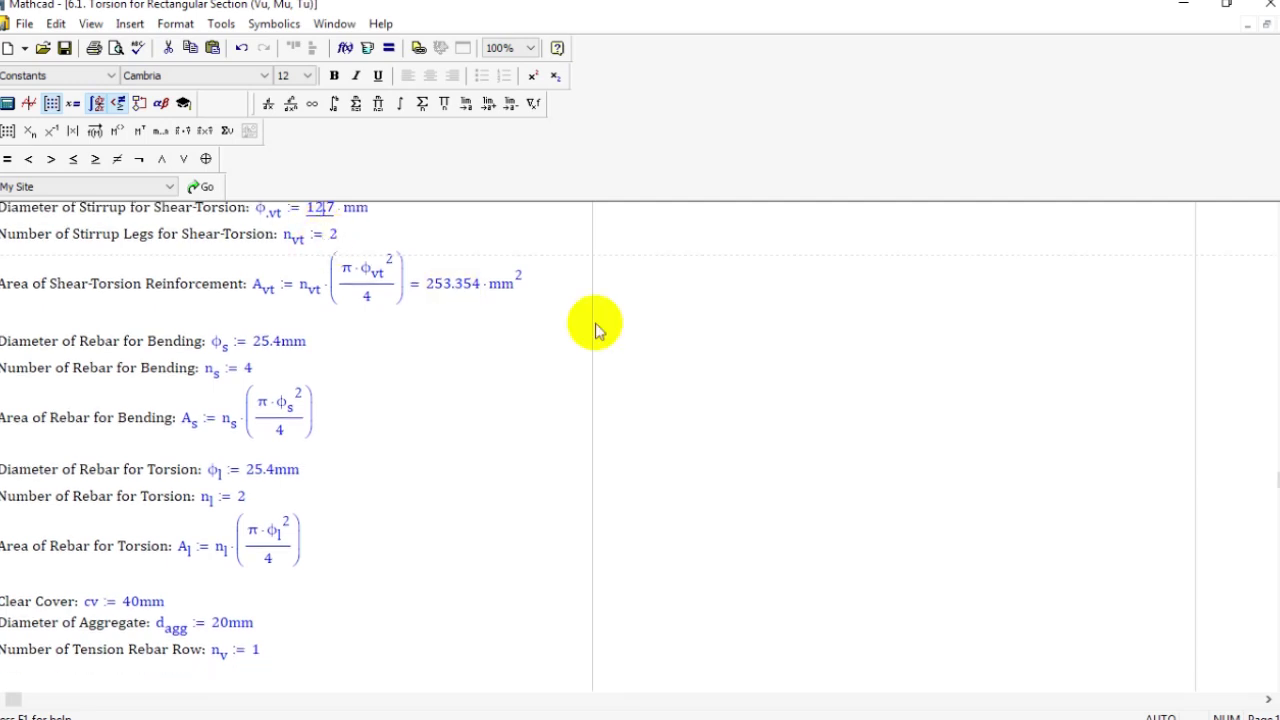
pyautogui.scroll(1, 457, 294)
pyautogui.moveTo(297, 240); pyautogui.dragTo(788, 385)
pyautogui.press('Down')
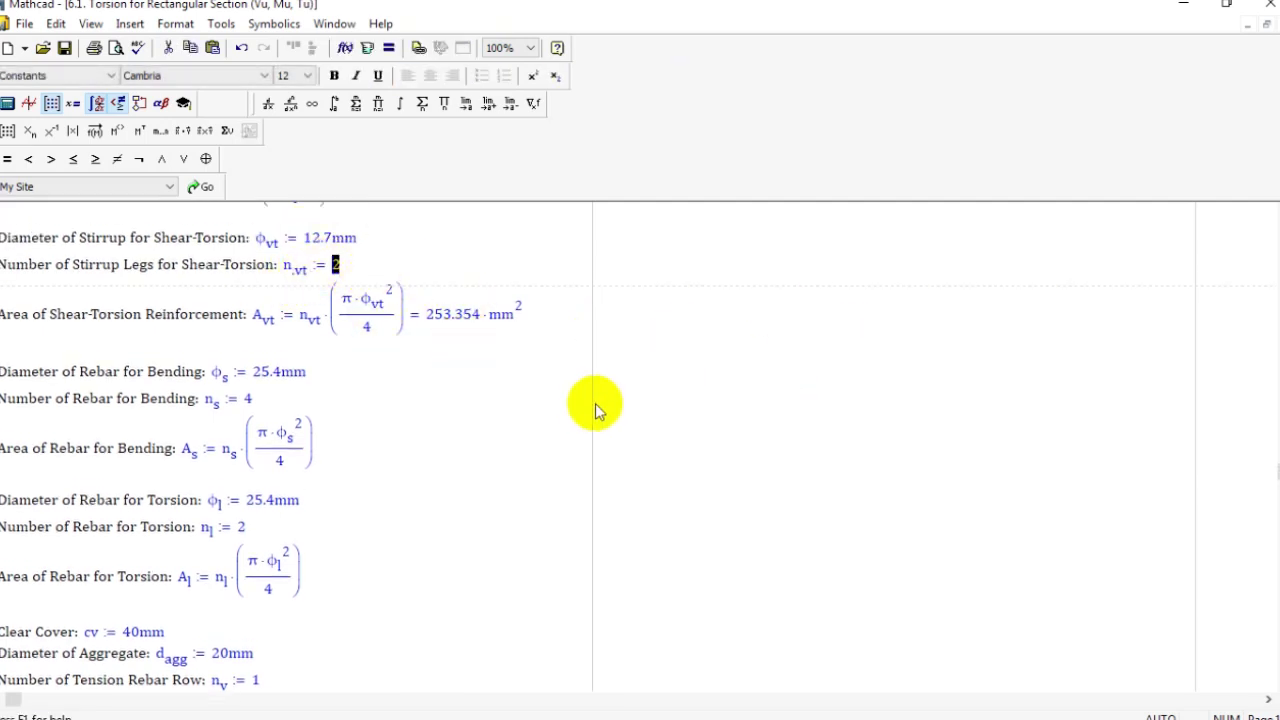
pyautogui.scroll(-1, 591, 400)
pyautogui.scroll(1, 294, 323)
pyautogui.click(323, 257)
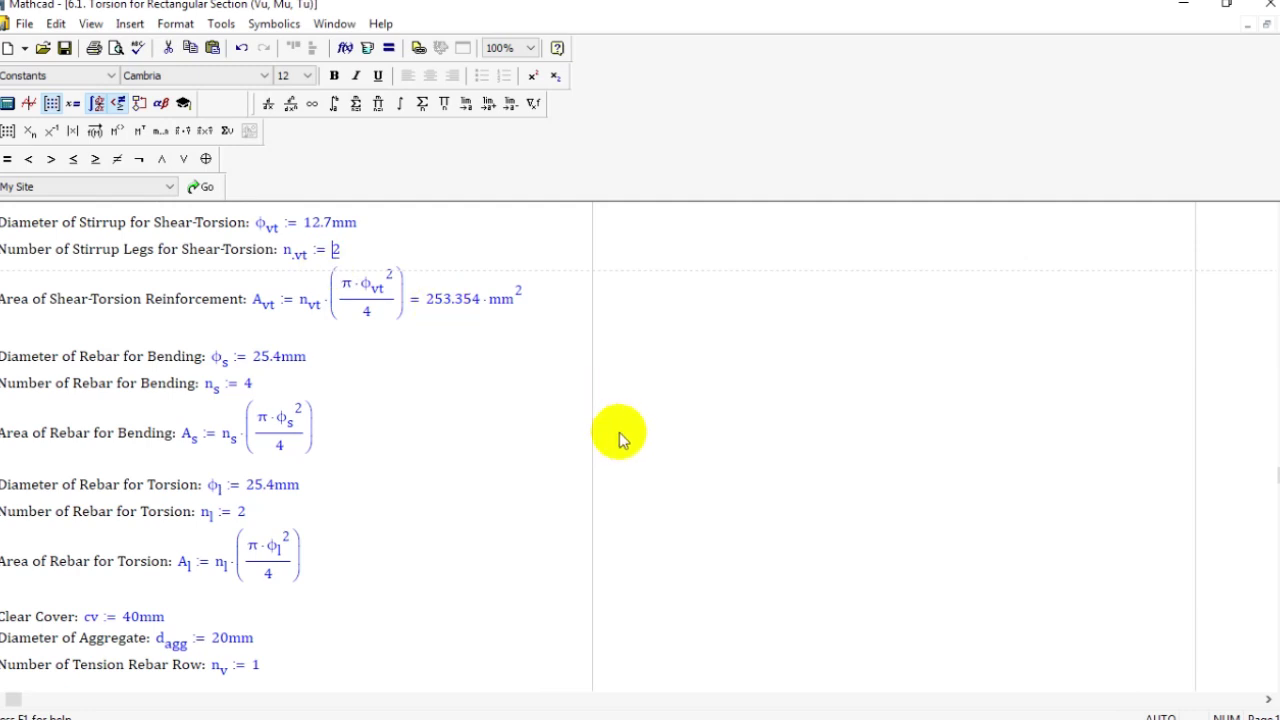
# - Check the definition of the rebar diameter for bending
pyautogui.scroll(-3, 354, 286)
pyautogui.moveTo(216, 236); pyautogui.dragTo(305, 258)
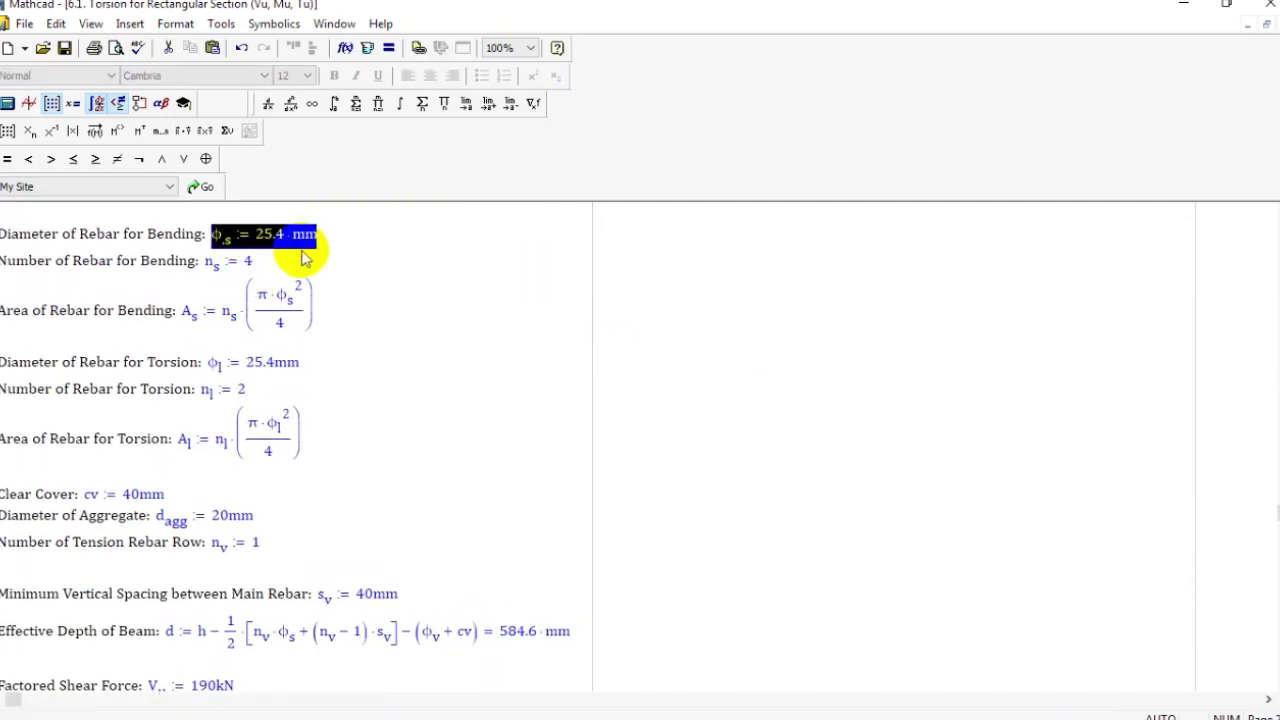
pyautogui.click(893, 490)
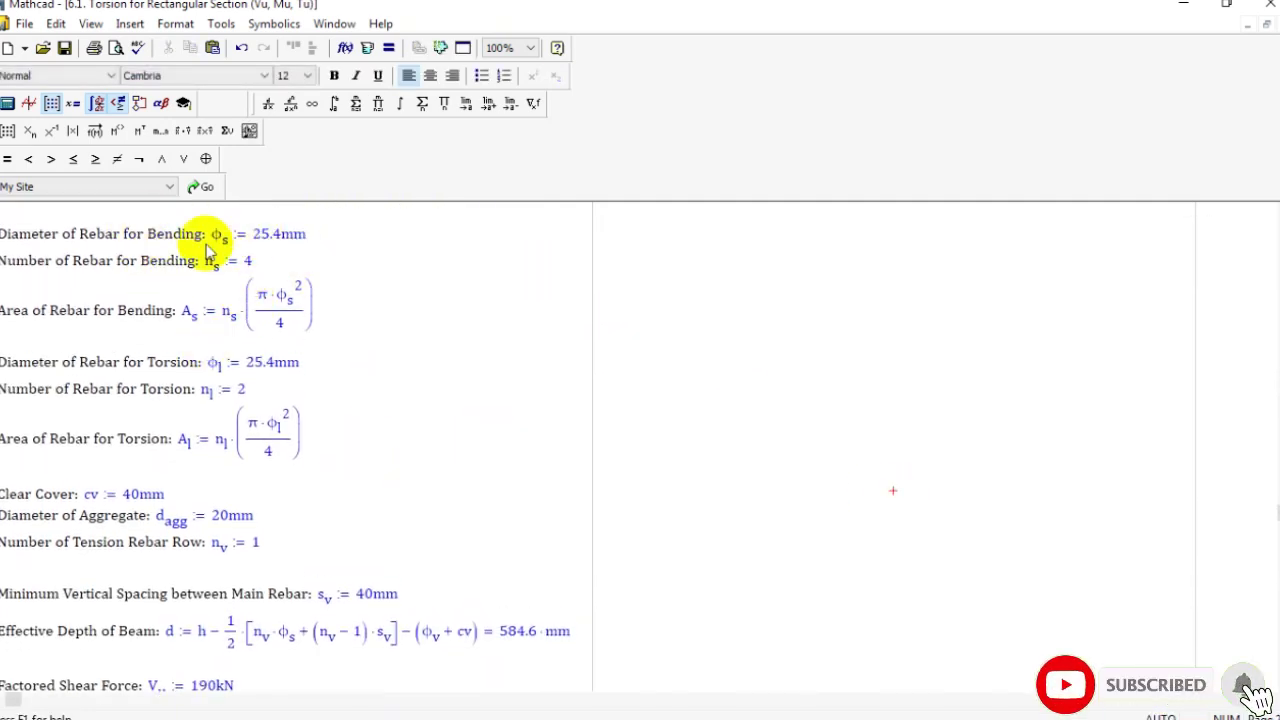
# - Switch to the textbook PDF and find the assumed bottom bar diameter in the example's effective depth calculation
pyautogui.moveTo(620, 708)
pyautogui.moveTo(660, 630)
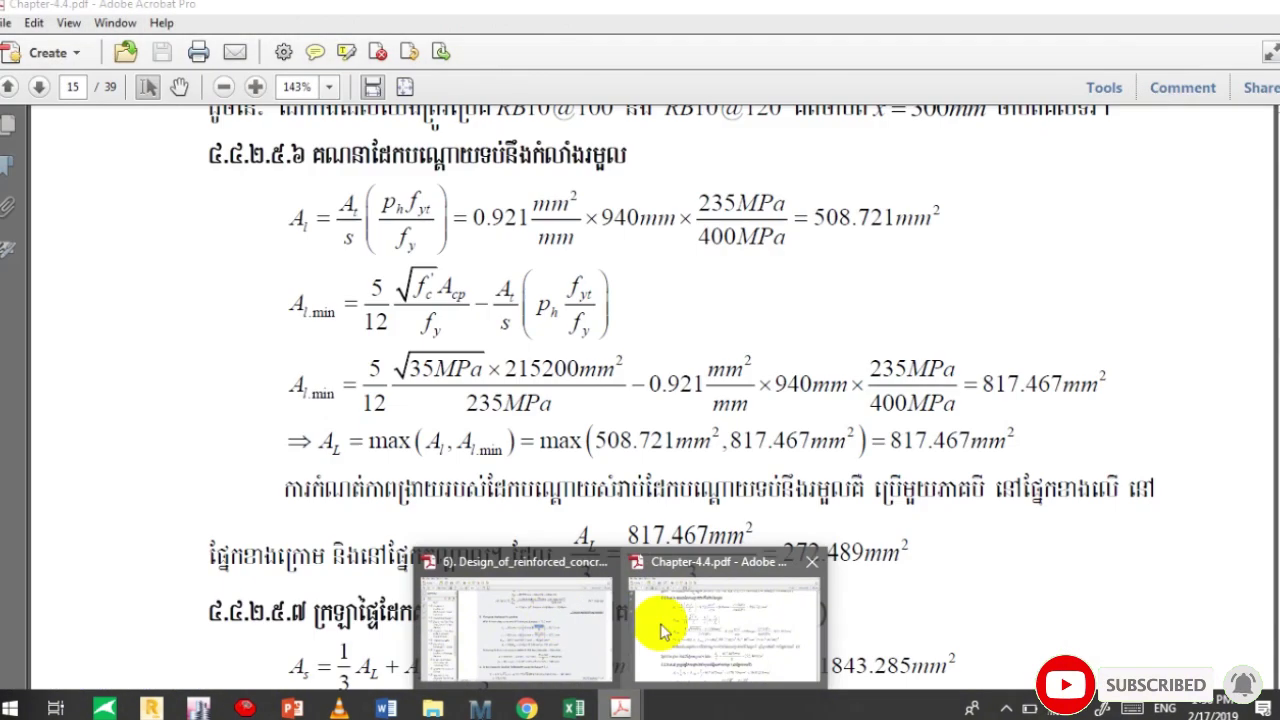
pyautogui.click(515, 625)
pyautogui.scroll(10, 740, 410)
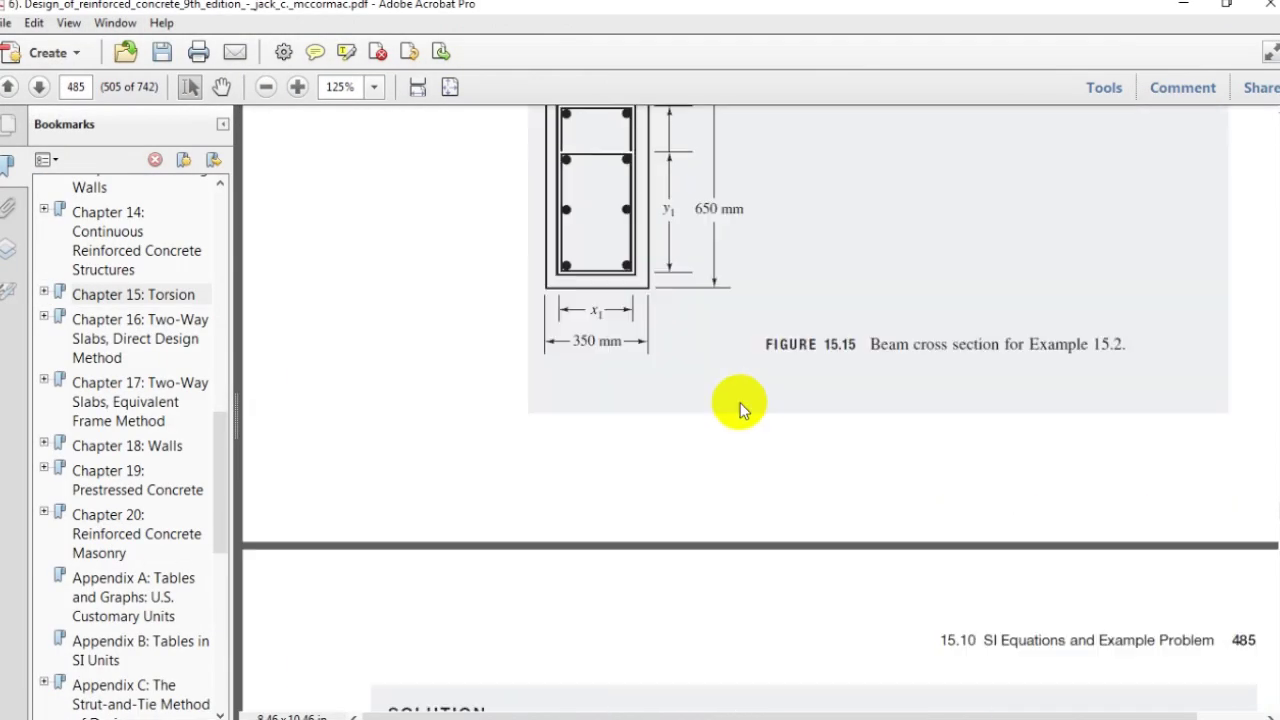
pyautogui.moveTo(509, 357); pyautogui.dragTo(663, 366)
pyautogui.scroll(1, 760, 380)
pyautogui.scroll(-12, 663, 357)
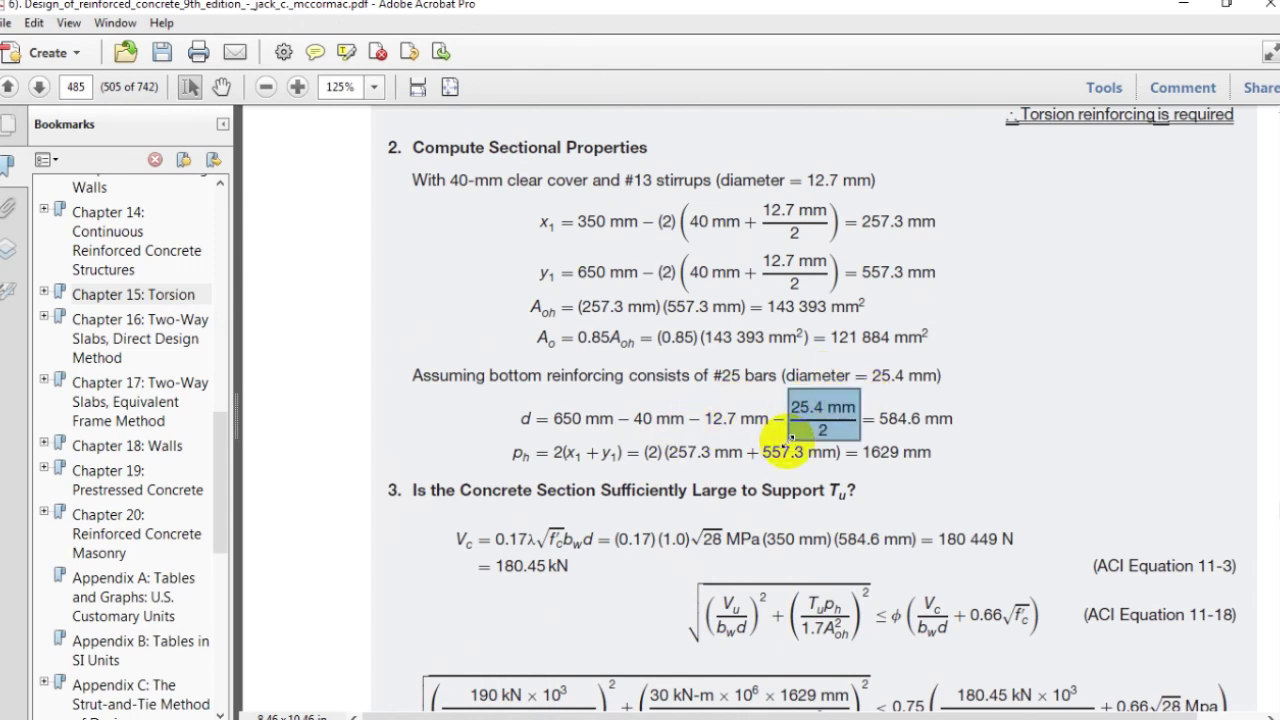
pyautogui.scroll(3, 940, 250)
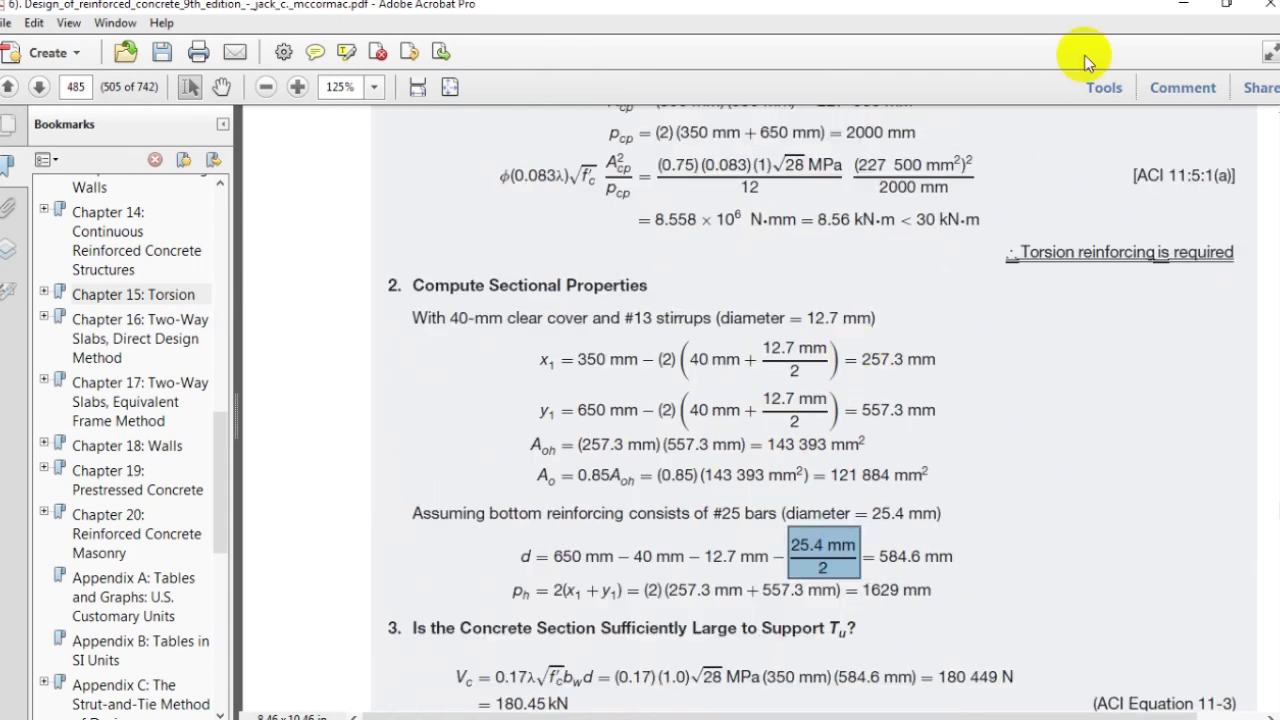
# - Return to the Mathcad worksheet and compare the bending rebar diameter with the textbook value
pyautogui.click(1188, 5)
pyautogui.doubleClick(272, 238)
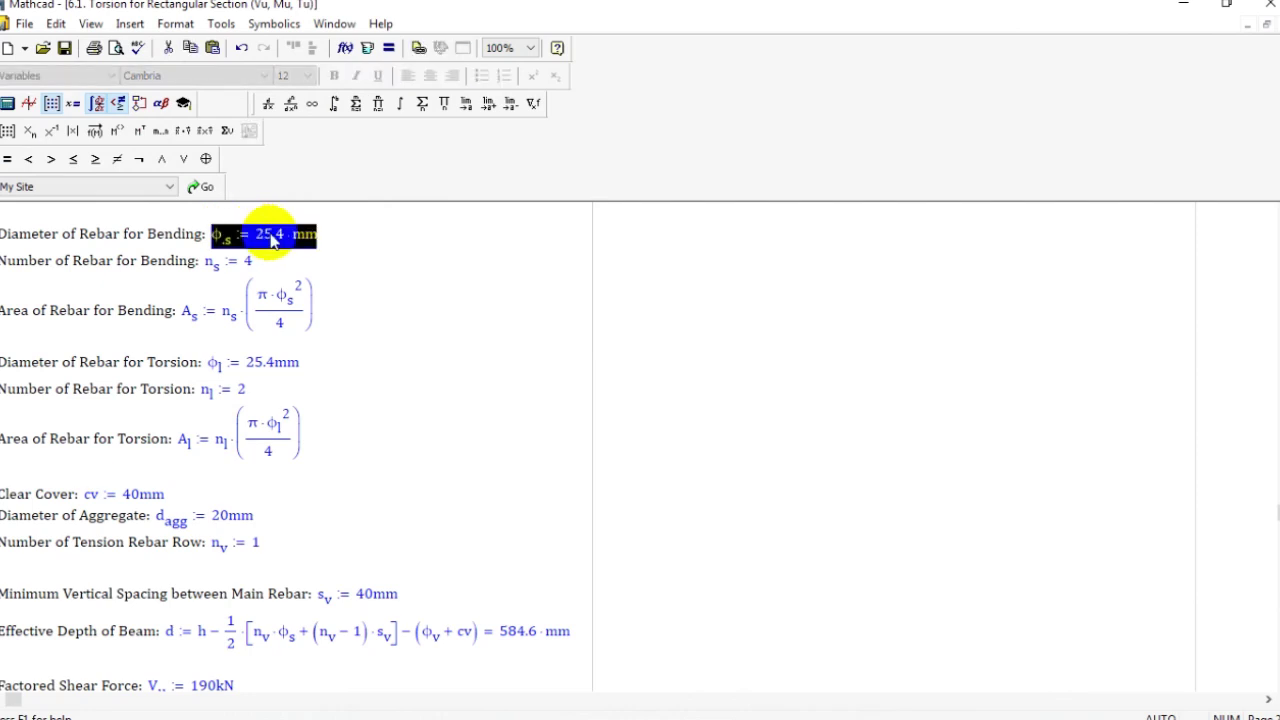
pyautogui.click(250, 235)
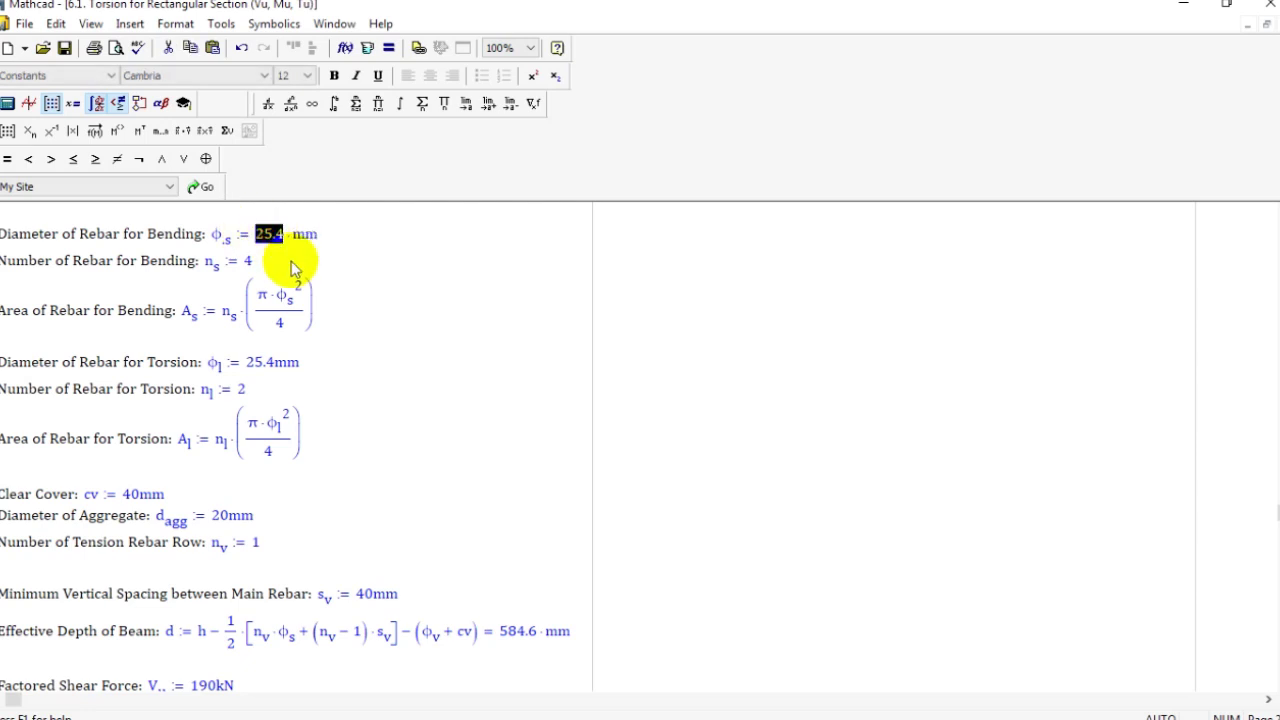
pyautogui.click(674, 342)
# - Set the number of rebar for bending to 2
pyautogui.scroll(-1, 466, 266)
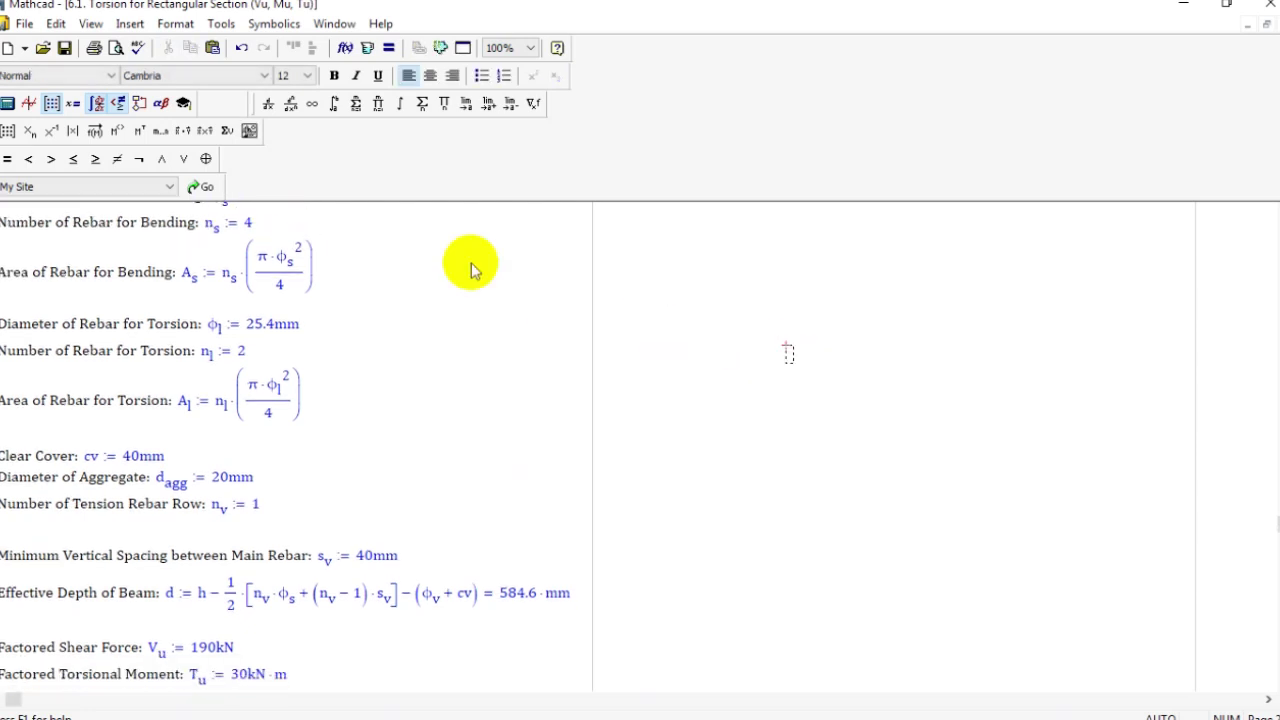
pyautogui.scroll(1, 271, 251)
pyautogui.click(246, 248)
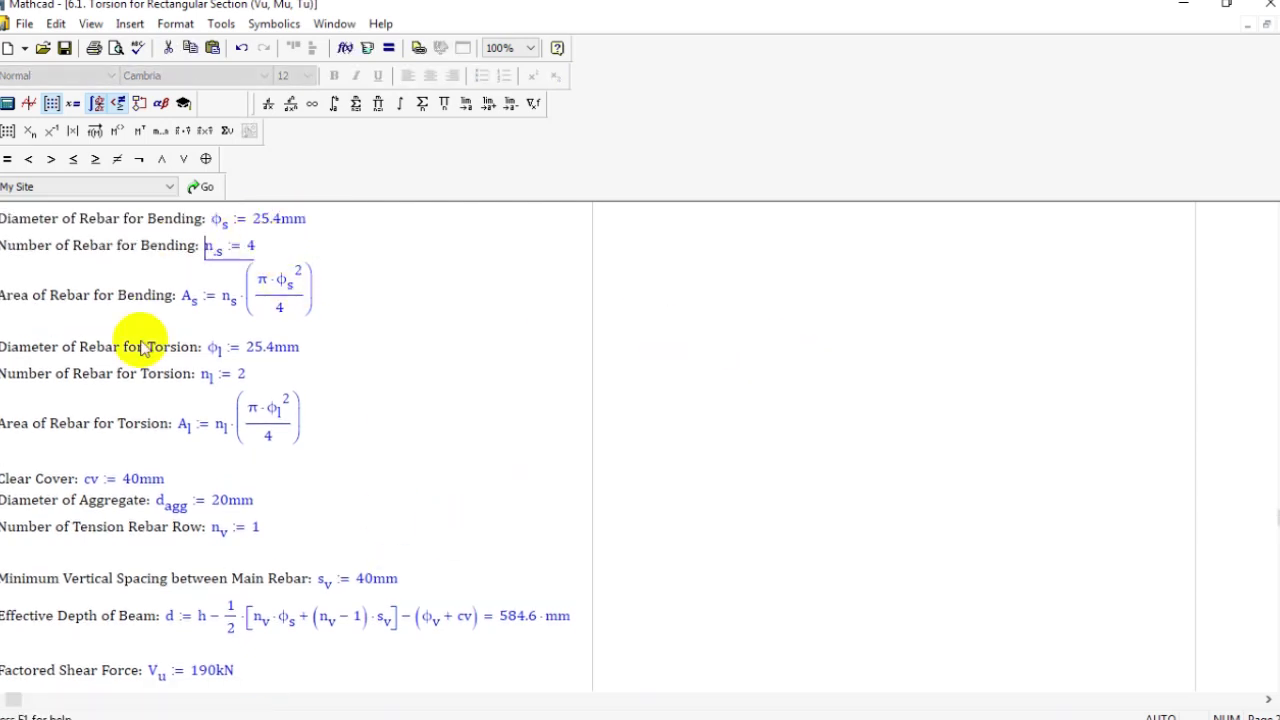
pyautogui.doubleClick(250, 245)
pyautogui.write('2')
pyautogui.click(790, 400)
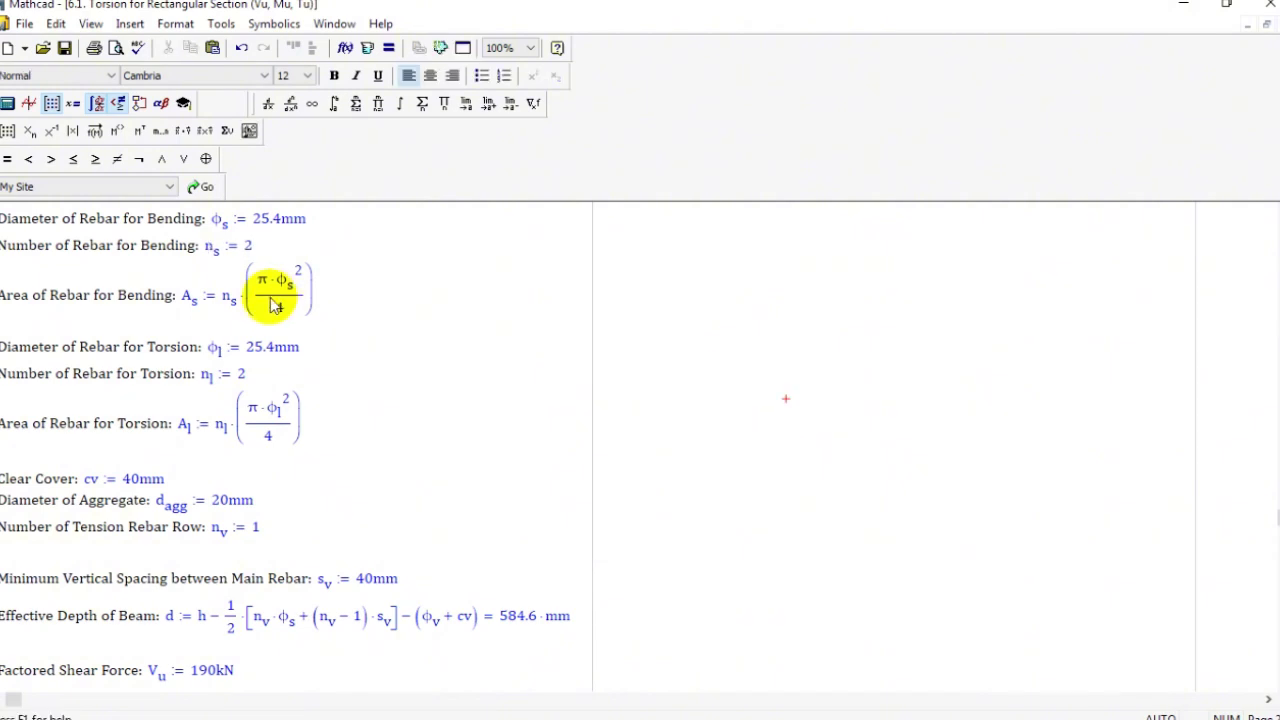
# - Check the definition of the rebar diameter for torsion in the input data
pyautogui.scroll(-1, 294, 294)
pyautogui.scroll(1, 255, 275)
pyautogui.scroll(-4, 240, 320)
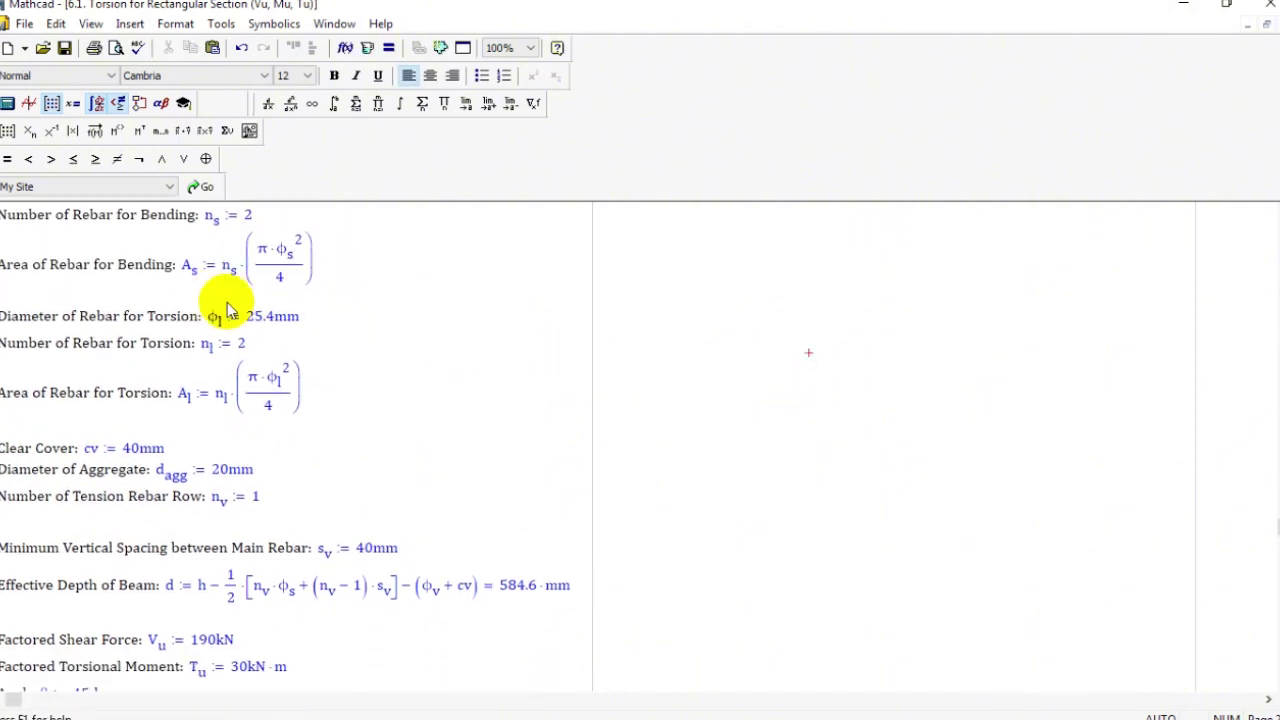
pyautogui.click(250, 270)
pyautogui.scroll(-1, 150, 260)
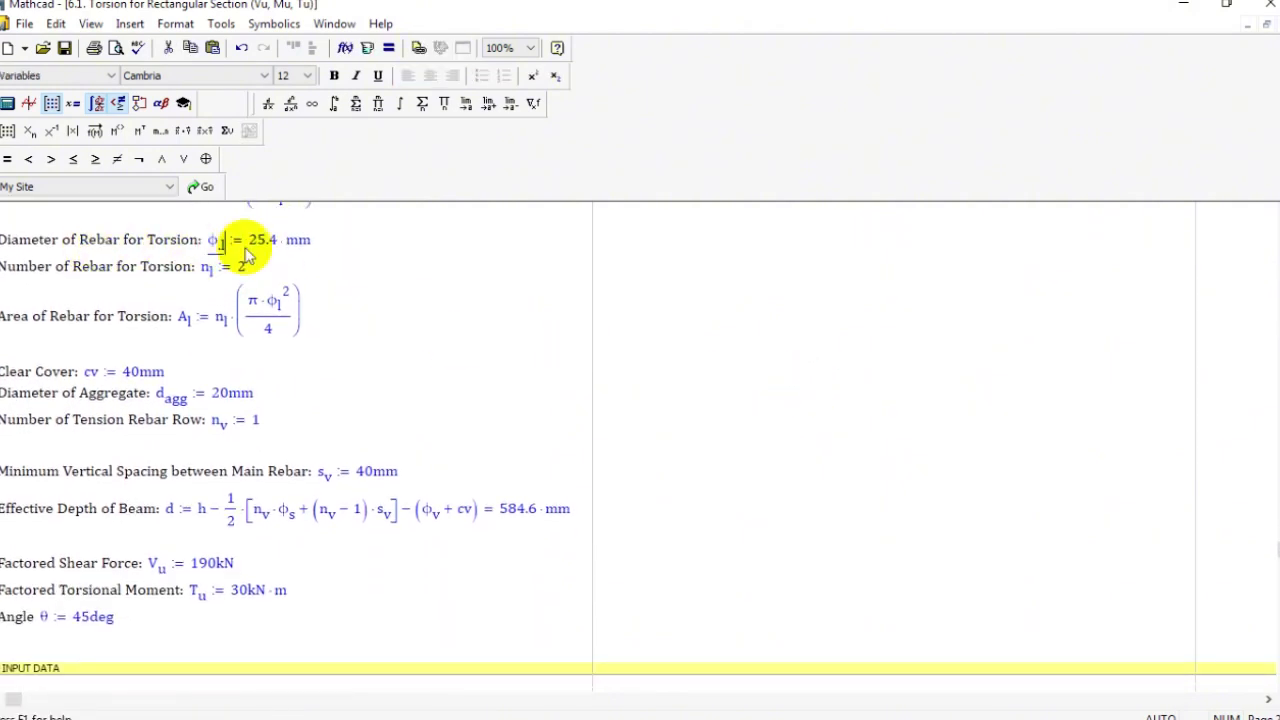
pyautogui.scroll(3, 295, 275)
pyautogui.scroll(-1, 310, 300)
pyautogui.scroll(-2, 295, 313)
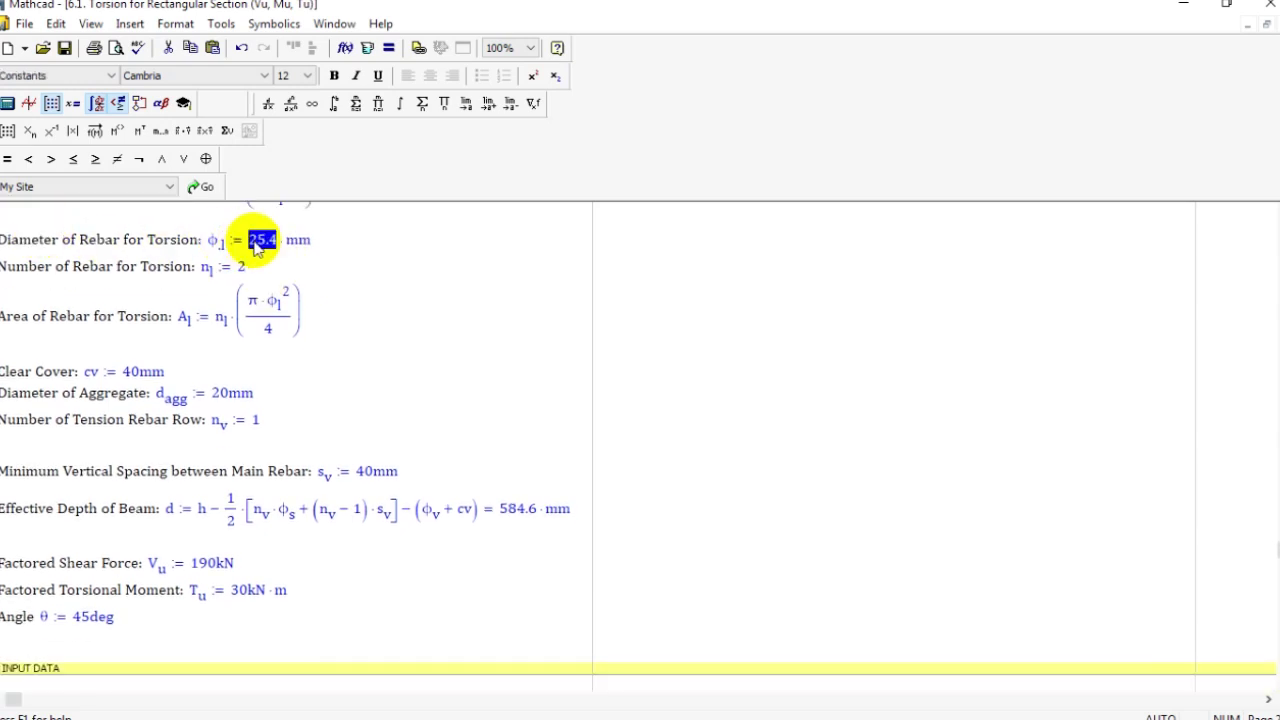
pyautogui.scroll(-1, 262, 250)
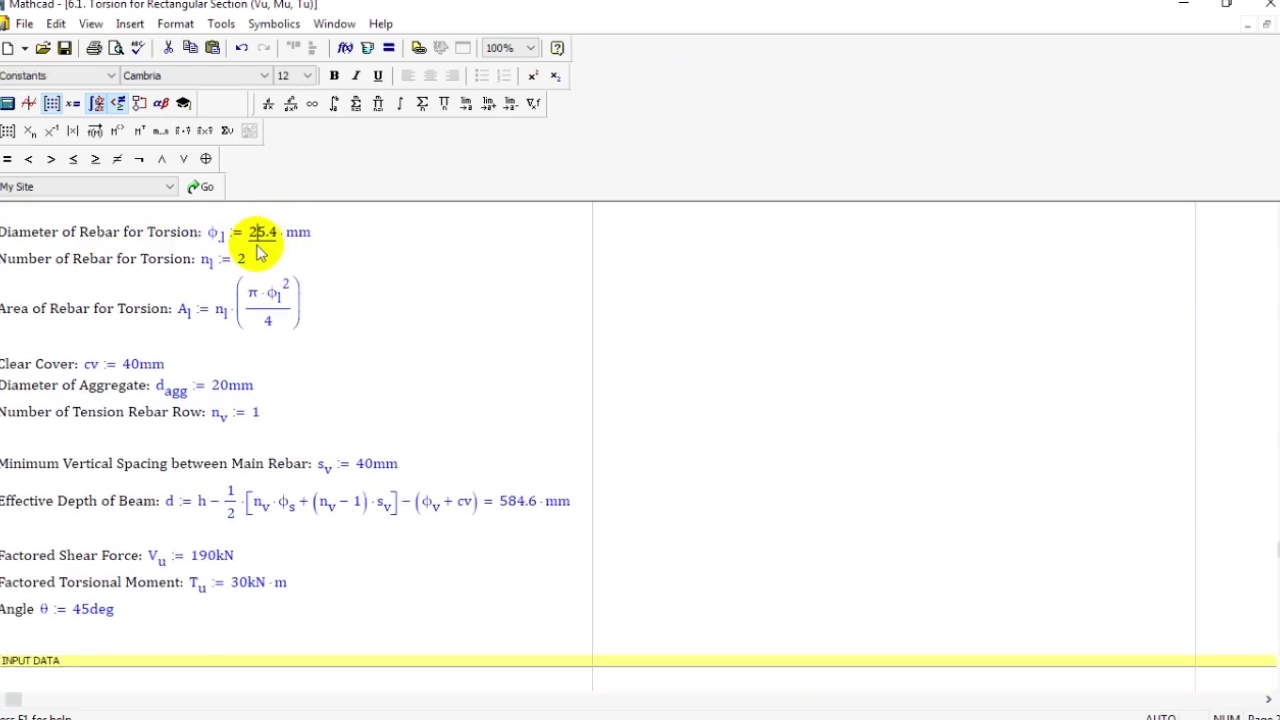
pyautogui.doubleClick(258, 217)
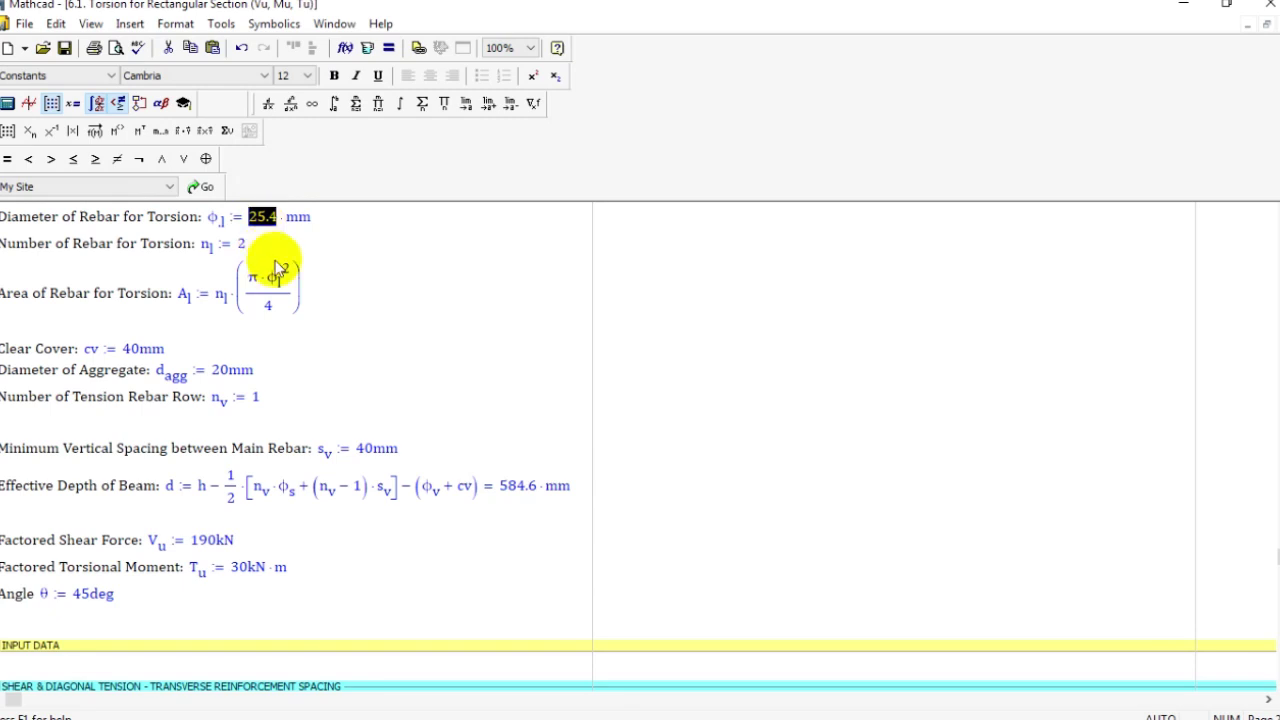
# - Check the number of rebar for torsion and look through the inputs below it
pyautogui.scroll(1, 250, 270)
pyautogui.click(256, 243)
pyautogui.scroll(-1, 275, 295)
pyautogui.scroll(-7, 295, 318)
pyautogui.click(902, 346)
pyautogui.scroll(-1, 600, 300)
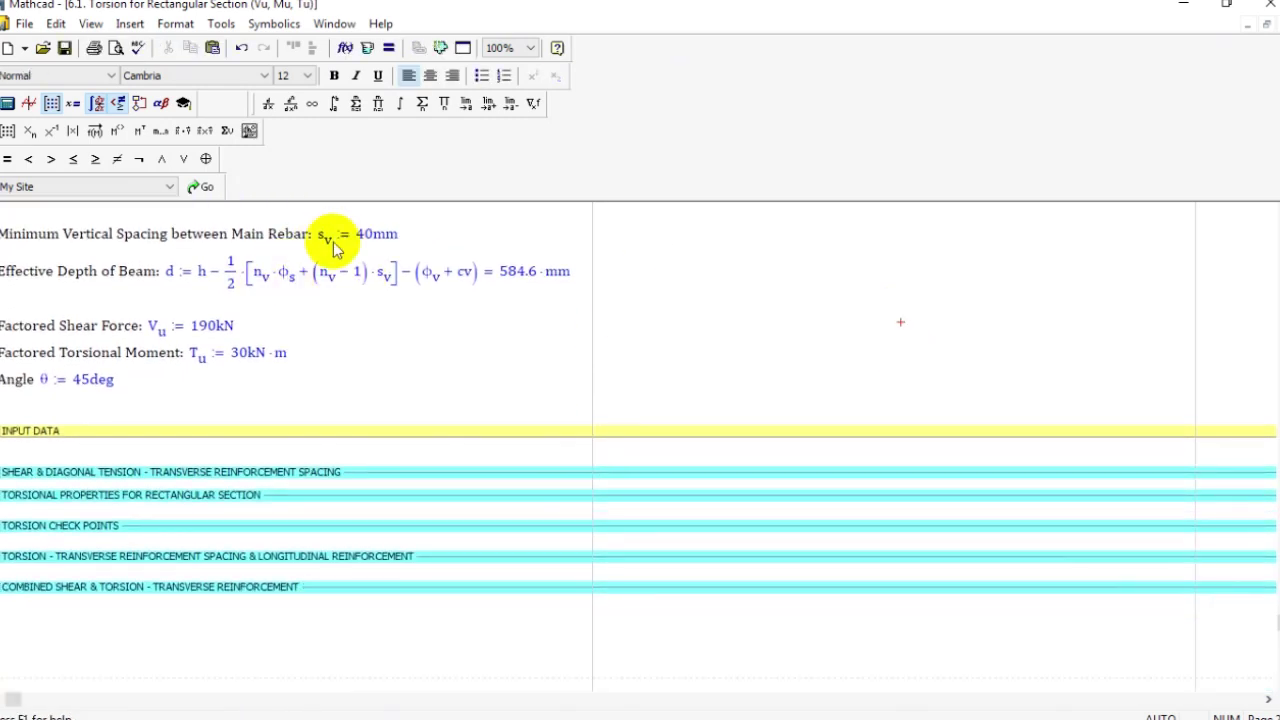
# - Check the minimum vertical spacing between main rebar and the effective depth formula of the beam
pyautogui.doubleClick(362, 242)
pyautogui.click(778, 314)
pyautogui.doubleClick(355, 238)
pyautogui.click(570, 288)
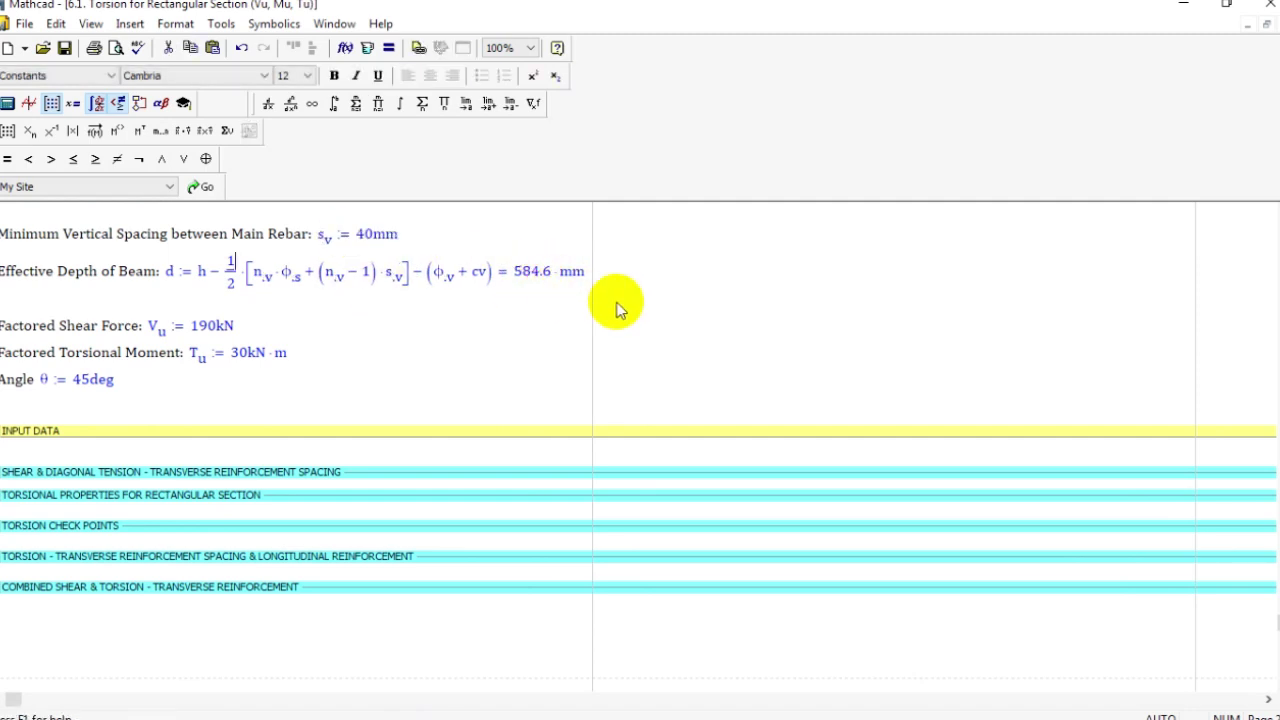
pyautogui.click(516, 271)
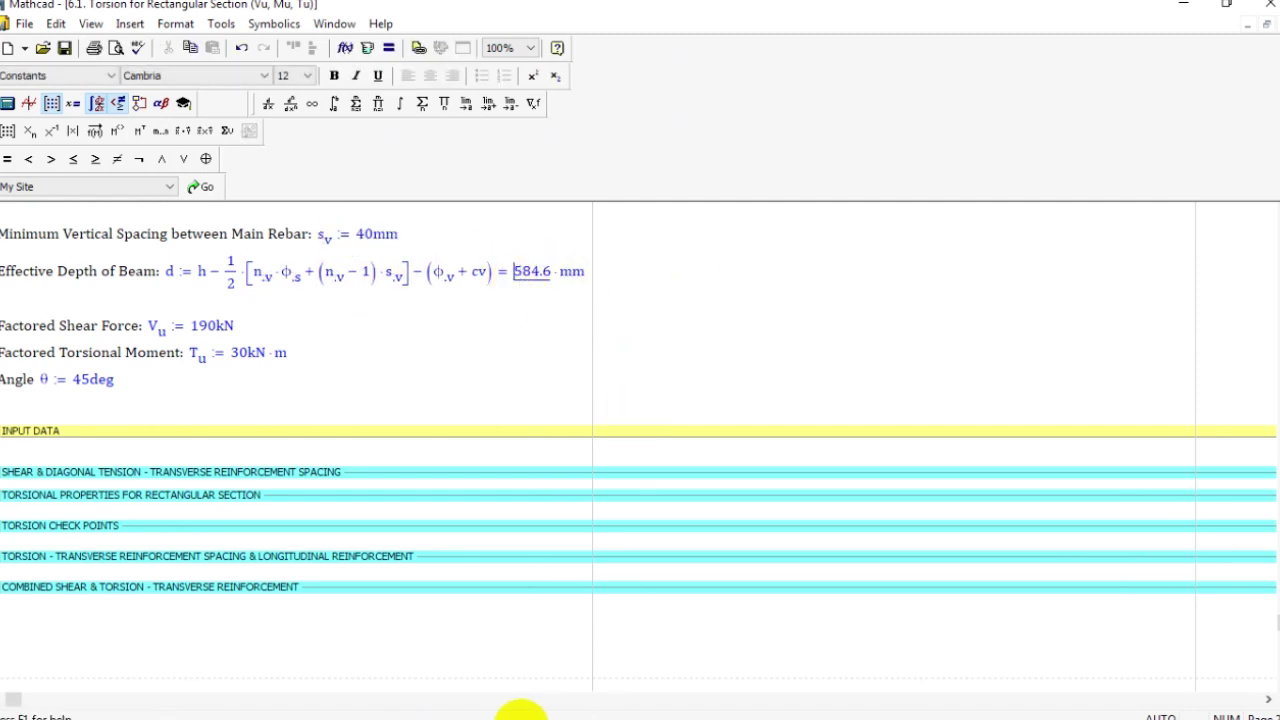
# - Switch to the textbook PDF and compare the example's effective depth calculation with the worksheet
pyautogui.moveTo(620, 708)
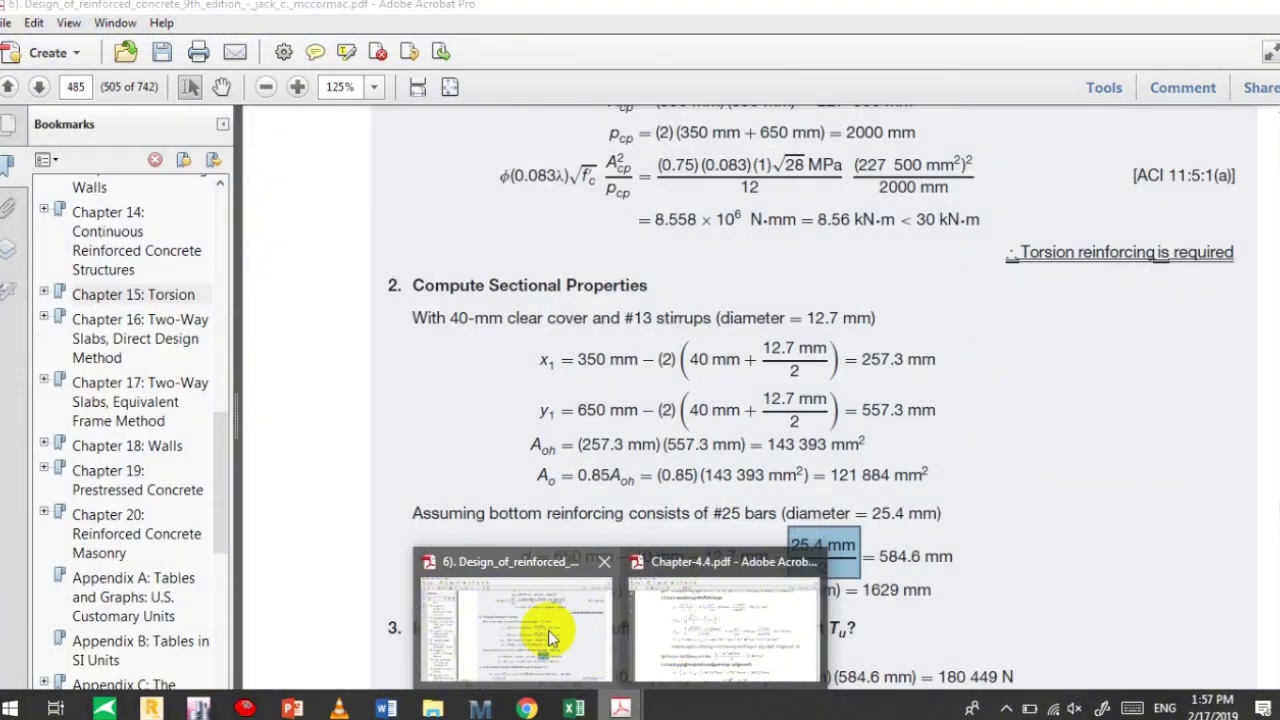
pyautogui.click(548, 630)
pyautogui.scroll(-3, 771, 371)
pyautogui.moveTo(874, 435); pyautogui.dragTo(633, 470)
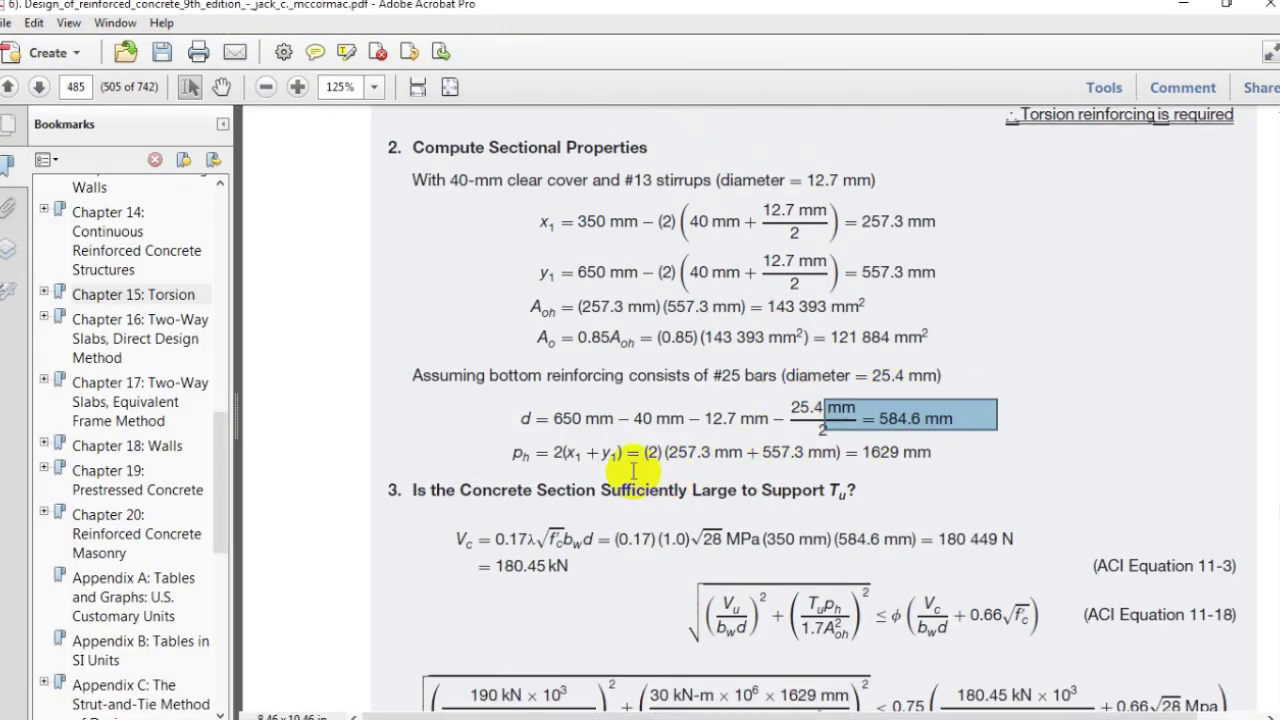
pyautogui.scroll(8, 679, 399)
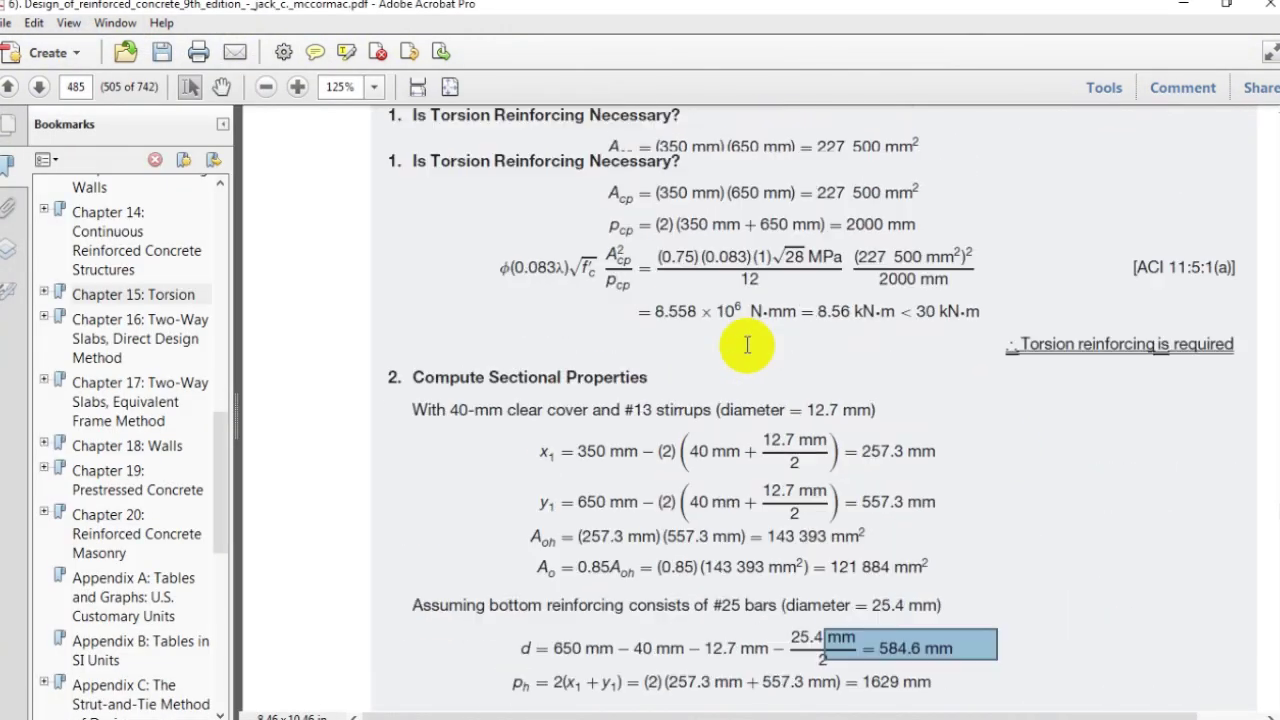
pyautogui.scroll(-4, 520, 320)
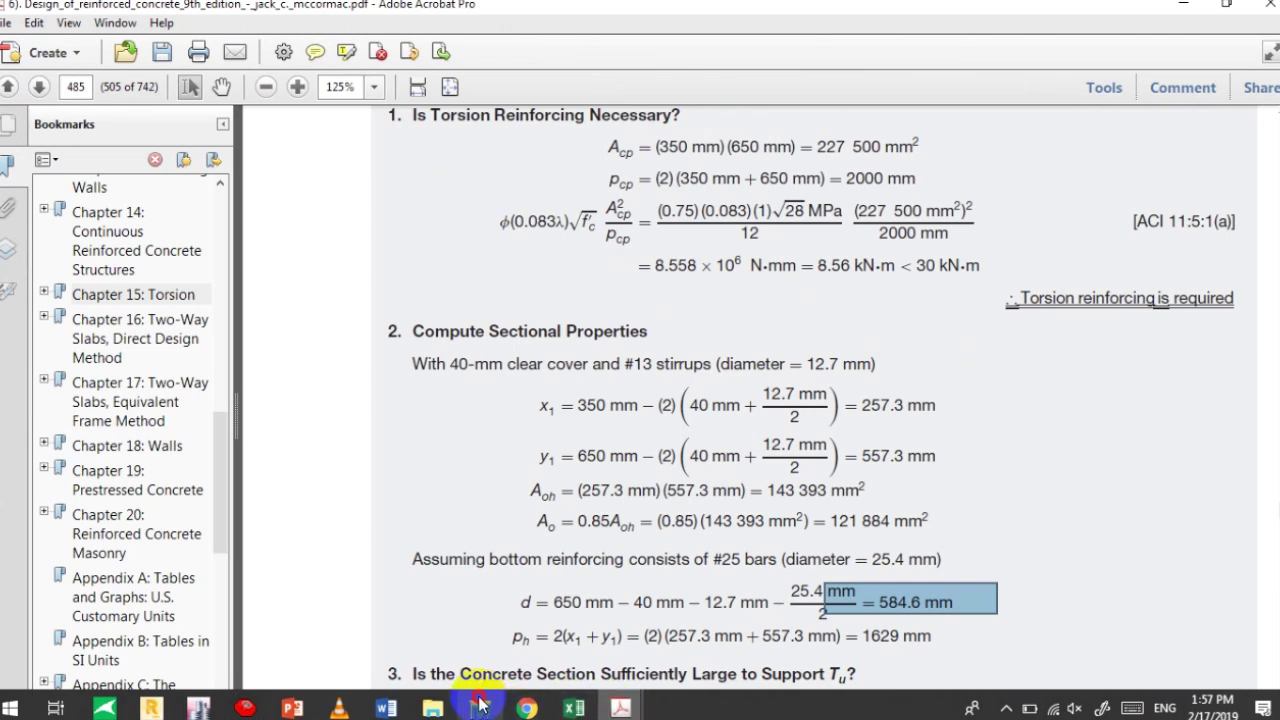
# - Return to the Mathcad worksheet and check the factored shear force and factored torsional moment
pyautogui.click(480, 706)
pyautogui.doubleClick(197, 350)
pyautogui.doubleClick(205, 325)
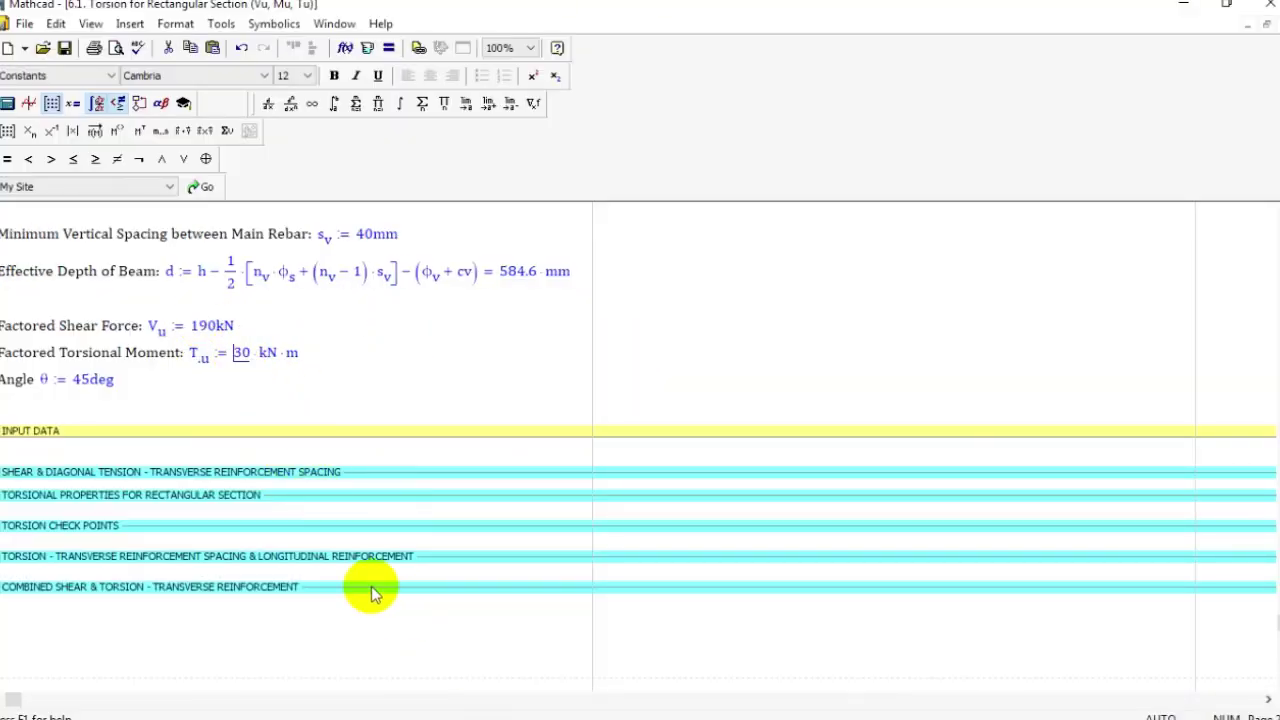
# - Switch to the textbook PDF and find the given shear force and torsional moment in Example 15.2
pyautogui.moveTo(620, 706)
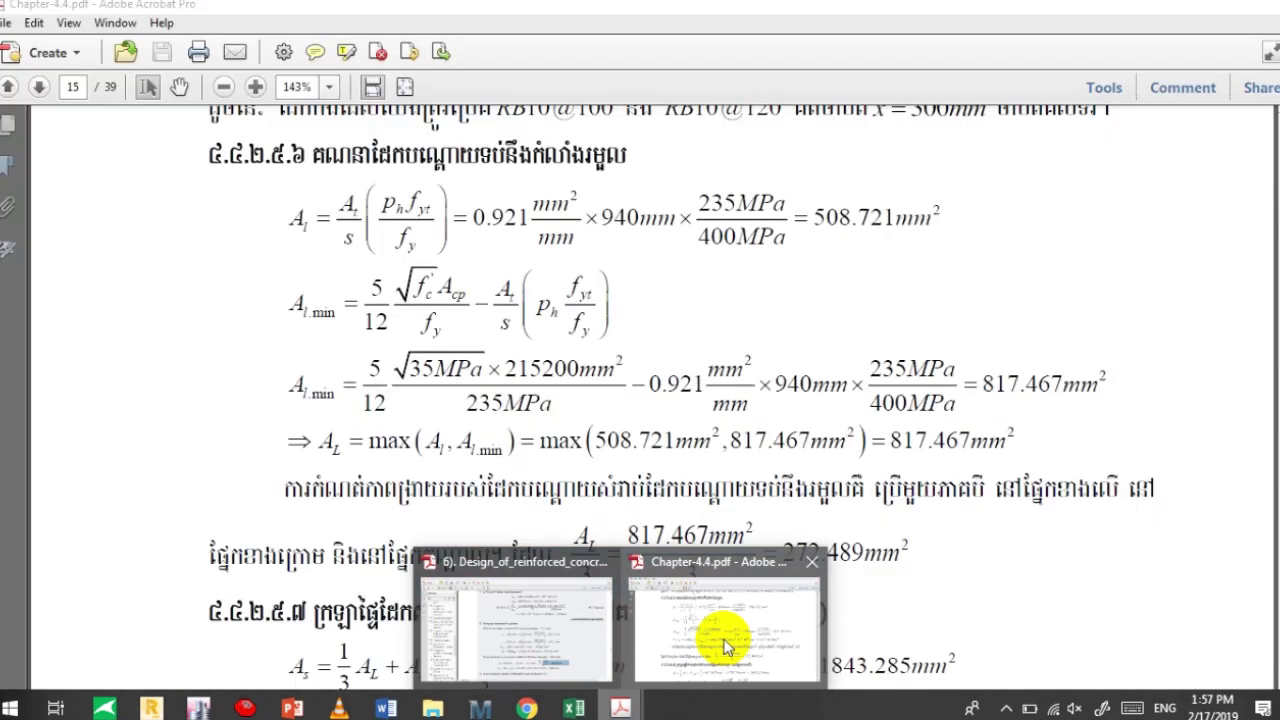
pyautogui.click(572, 609)
pyautogui.scroll(5, 553, 455)
pyautogui.scroll(2, 553, 455)
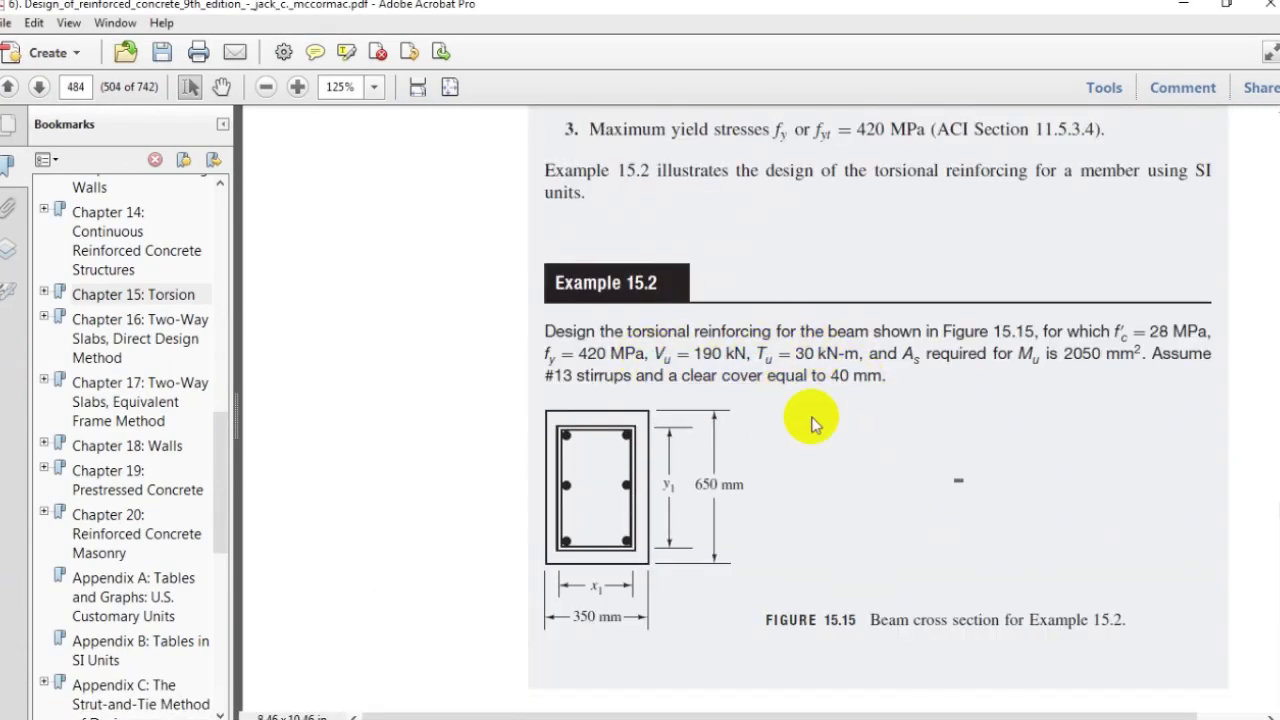
pyautogui.scroll(-4, 780, 412)
pyautogui.scroll(-1, 778, 300)
pyautogui.scroll(1, 880, 215)
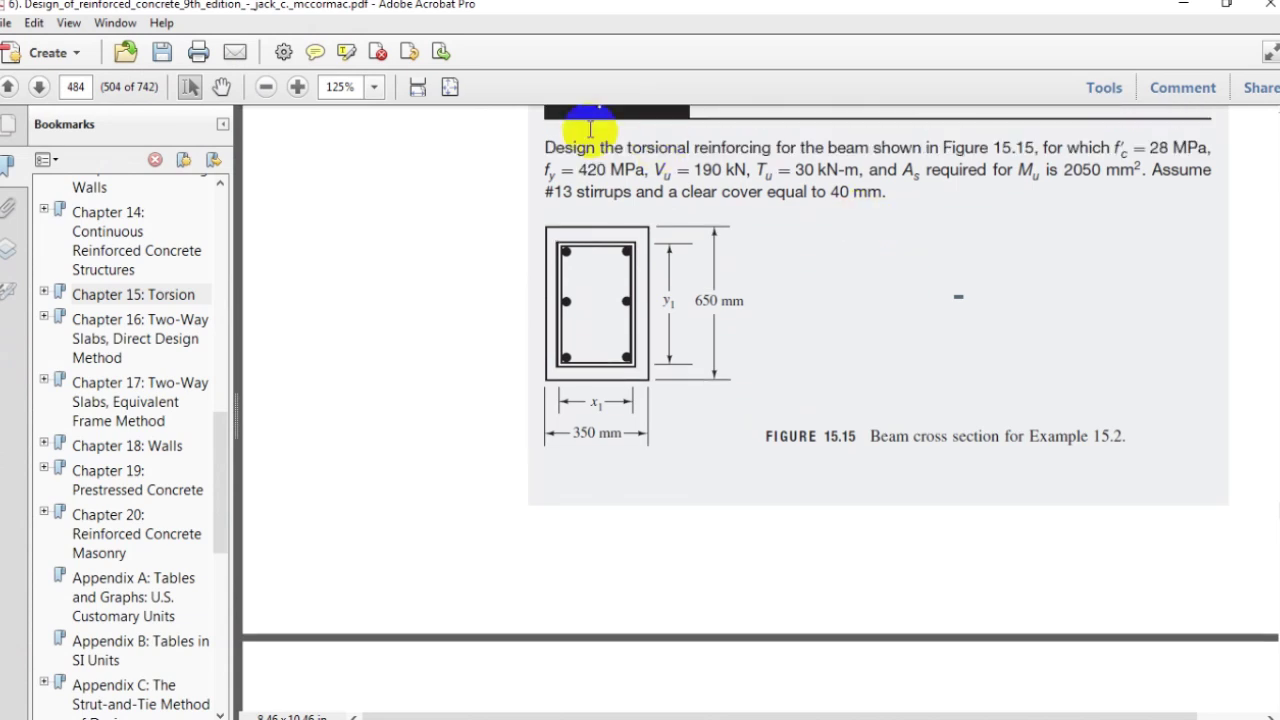
# - Examine the rebar arrangement in the beam cross section of Figure 15.15
pyautogui.moveTo(522, 205); pyautogui.dragTo(732, 460)
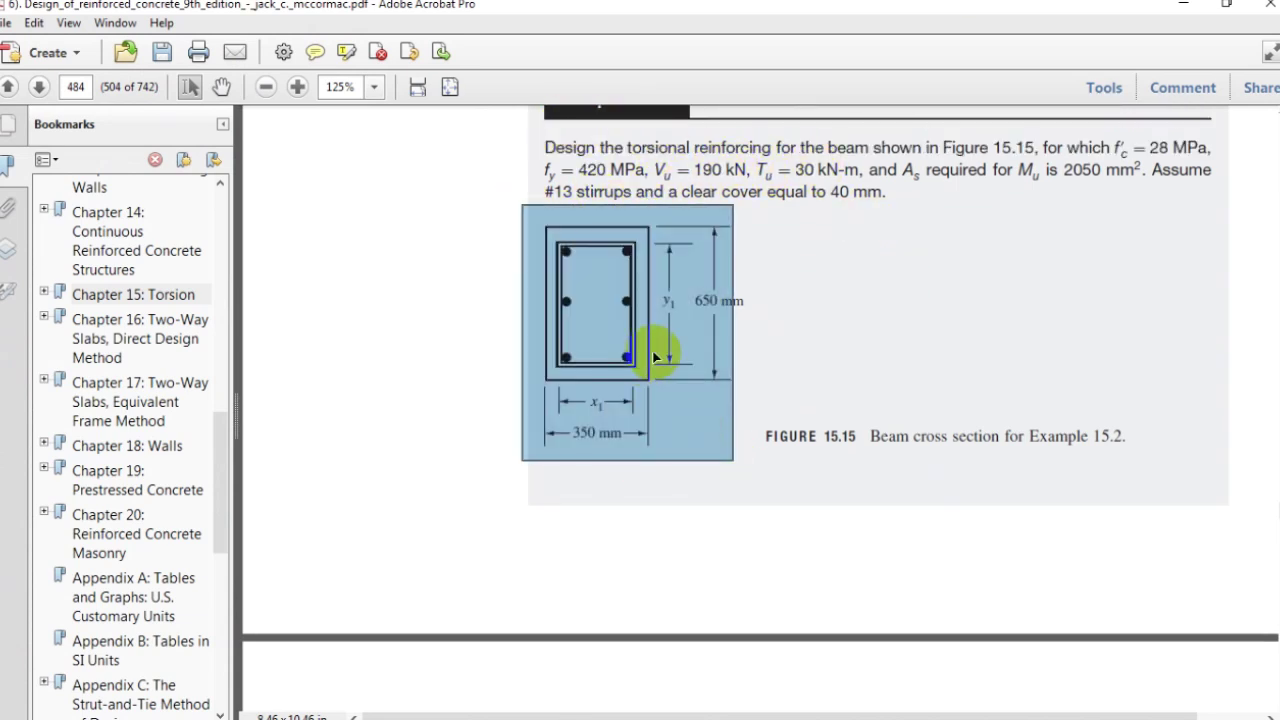
pyautogui.click(952, 320)
pyautogui.moveTo(604, 236); pyautogui.dragTo(594, 251)
pyautogui.click(632, 262)
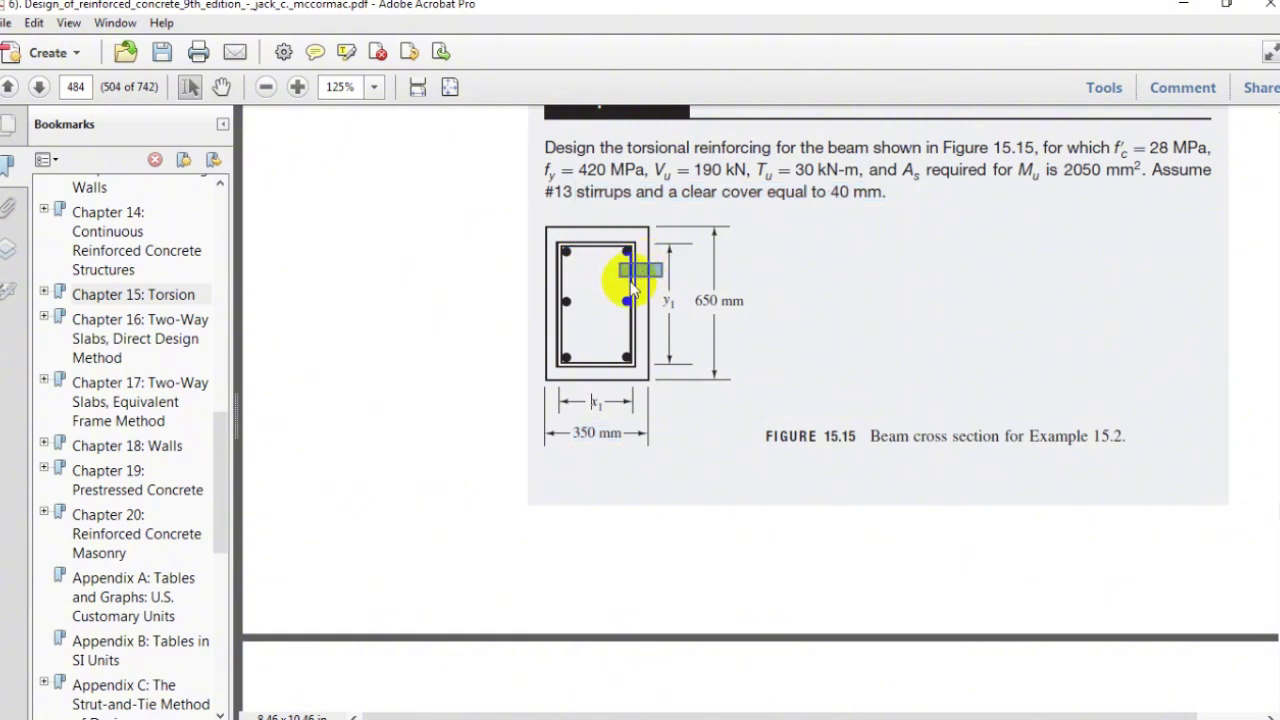
pyautogui.click(998, 414)
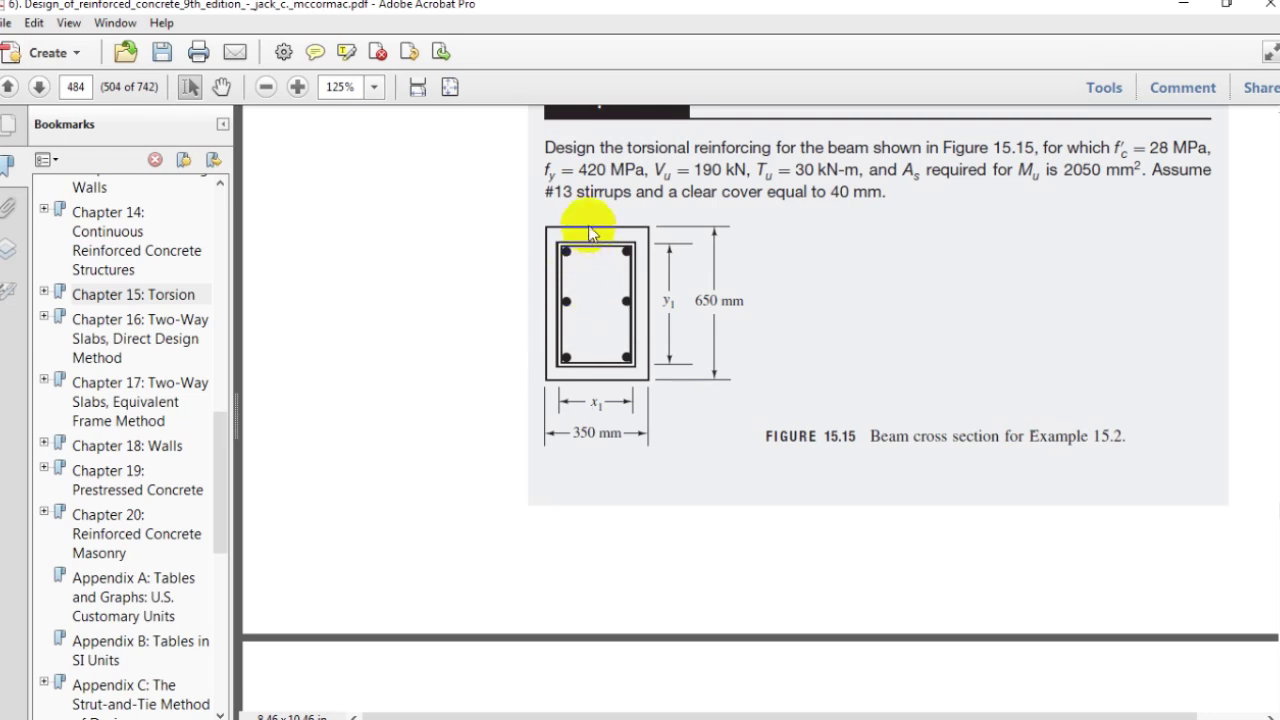
pyautogui.scroll(-3, 652, 370)
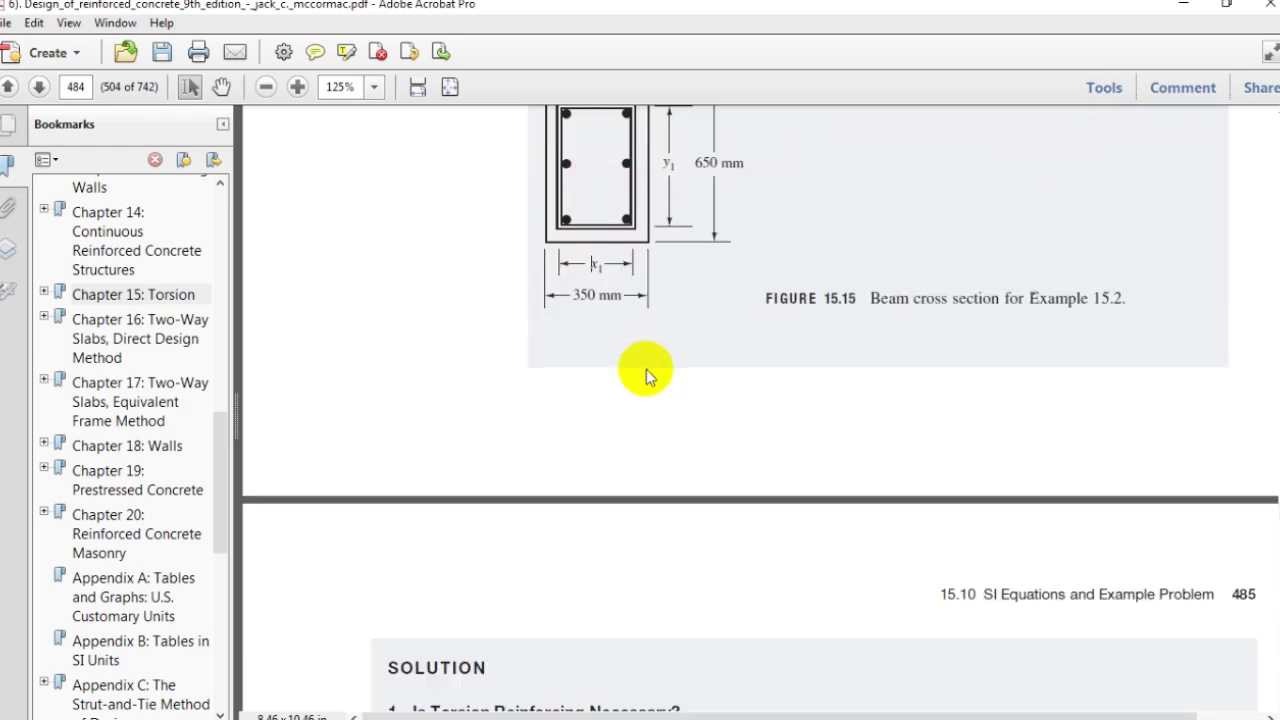
pyautogui.scroll(2, 648, 372)
# - Return to the Mathcad worksheet, collapse the input data area and expand the shear and diagonal tension area
pyautogui.moveTo(517, 695)
pyautogui.click(480, 708)
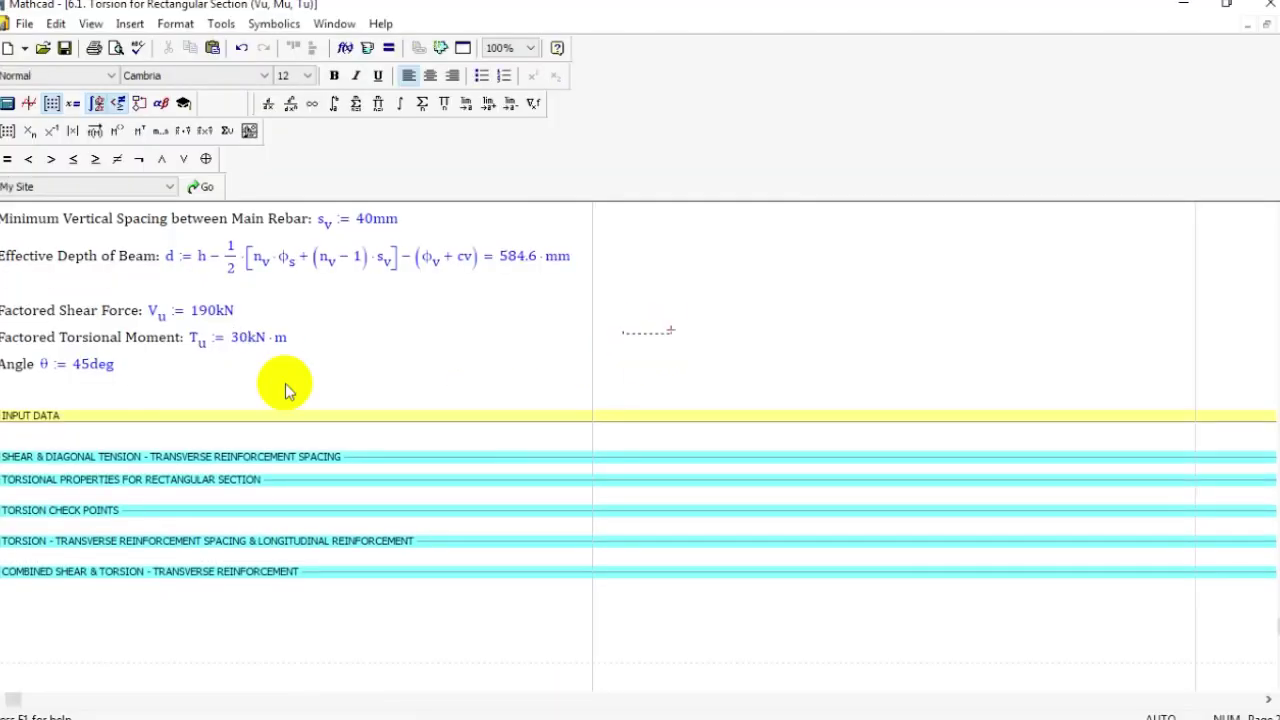
pyautogui.doubleClick(130, 411)
pyautogui.doubleClick(162, 239)
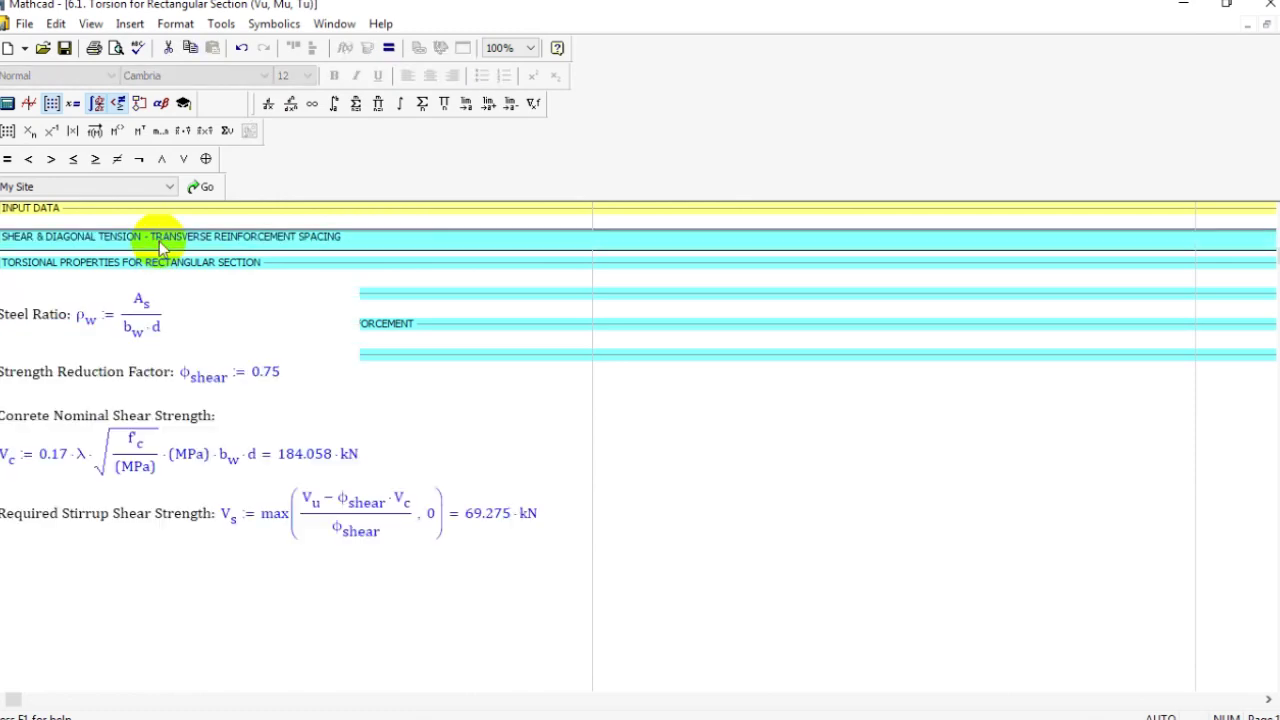
# - Examine the concrete nominal shear strength and required stirrup shear strength formulas
pyautogui.click(965, 421)
pyautogui.scroll(-2, 1100, 475)
pyautogui.moveTo(497, 393); pyautogui.dragTo(290, 402)
pyautogui.scroll(-1, 1250, 560)
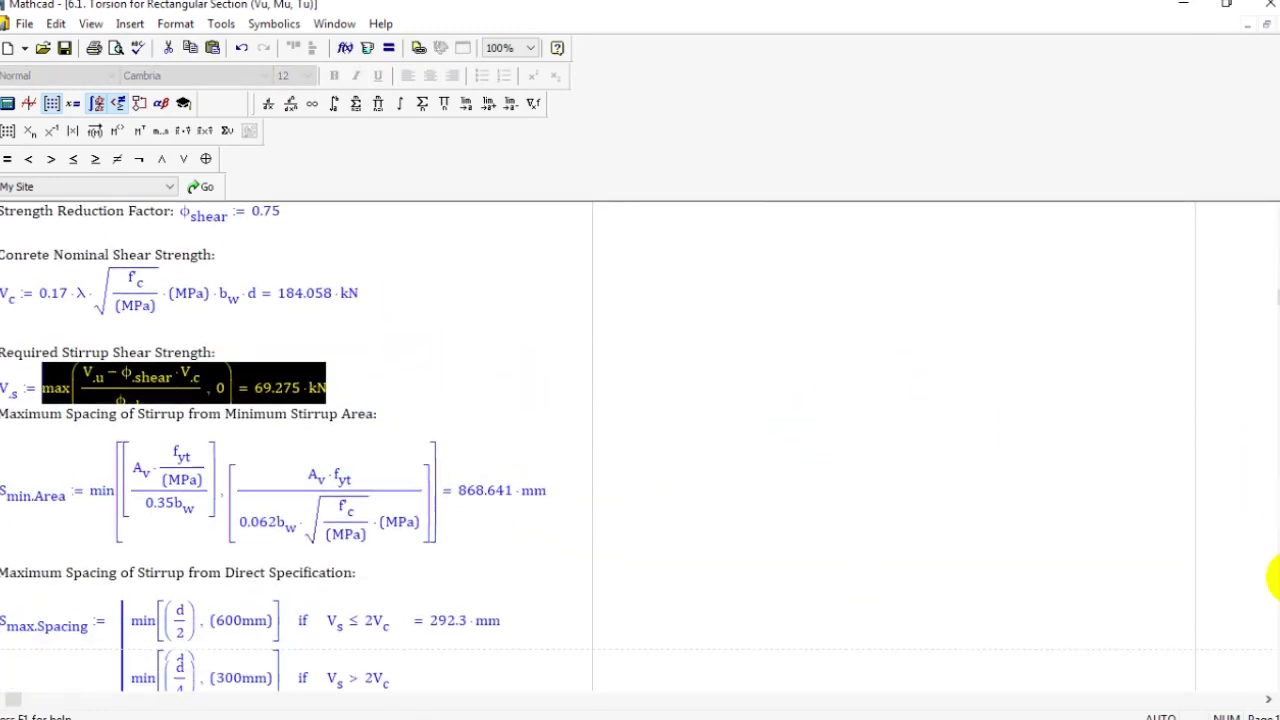
pyautogui.click(197, 491)
pyautogui.click(166, 378)
pyautogui.click(165, 330)
pyautogui.click(829, 390)
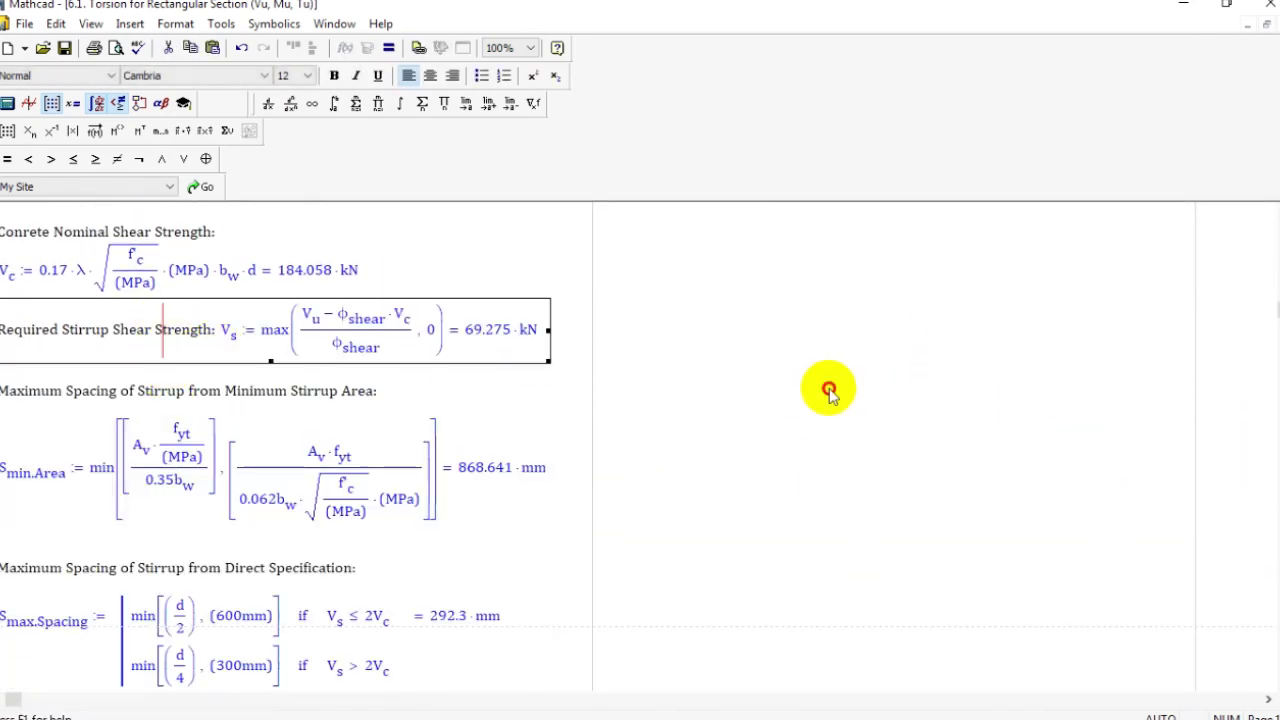
# - Examine the maximum stirrup spacing formulas and the conditions in the stirrup spacing program
pyautogui.scroll(-1, 806, 391)
pyautogui.scroll(-5, 634, 394)
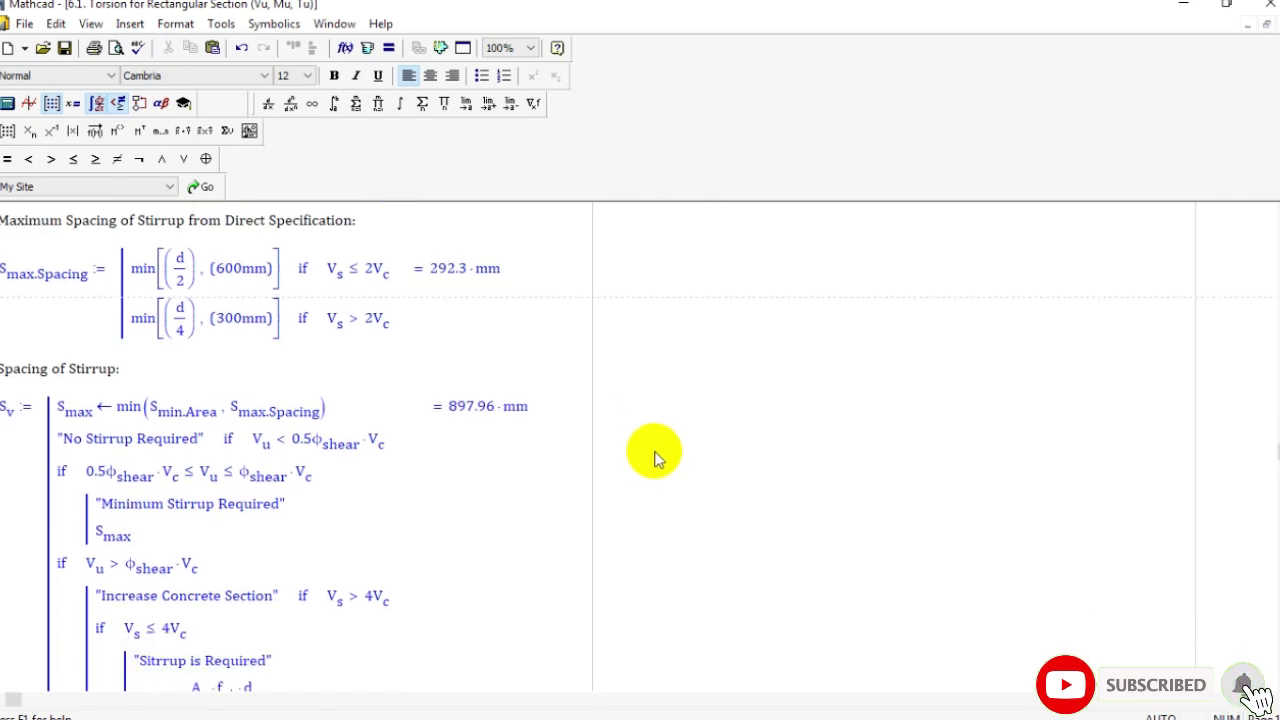
pyautogui.scroll(3, 366, 466)
pyautogui.scroll(-6, 351, 486)
pyautogui.scroll(-5, 824, 462)
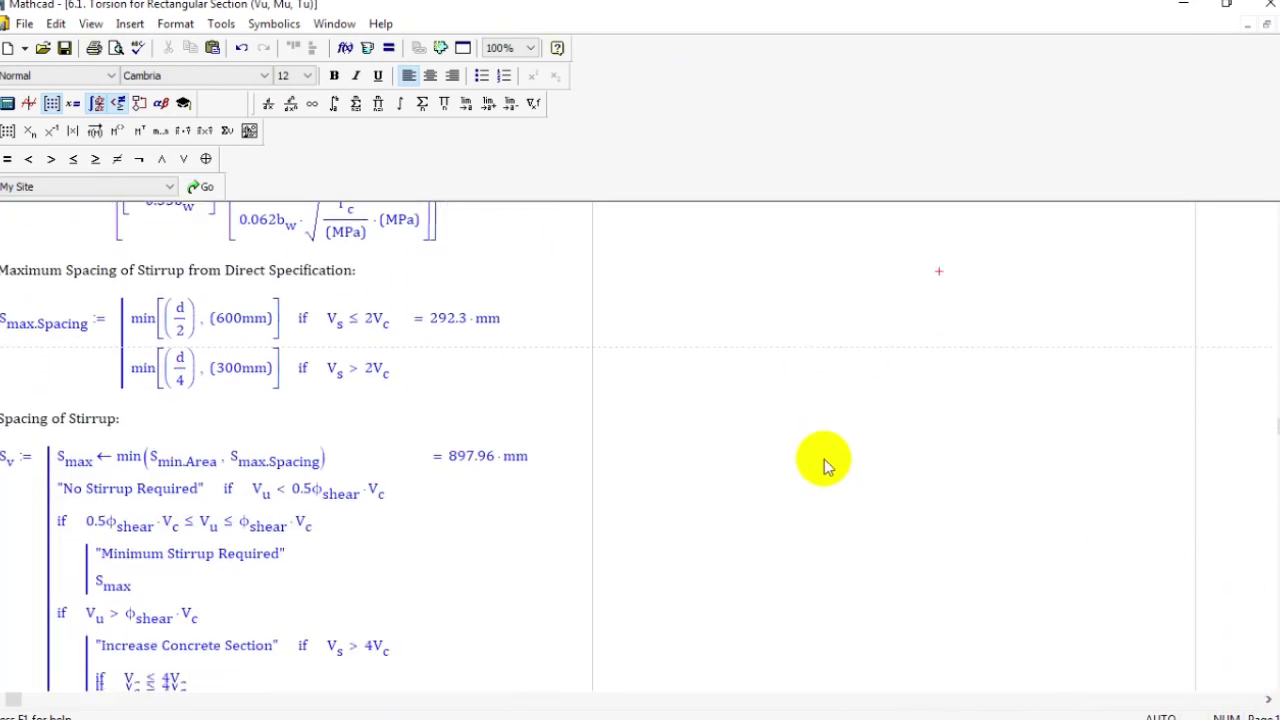
pyautogui.click(26, 377)
pyautogui.click(848, 480)
pyautogui.scroll(-1, 785, 464)
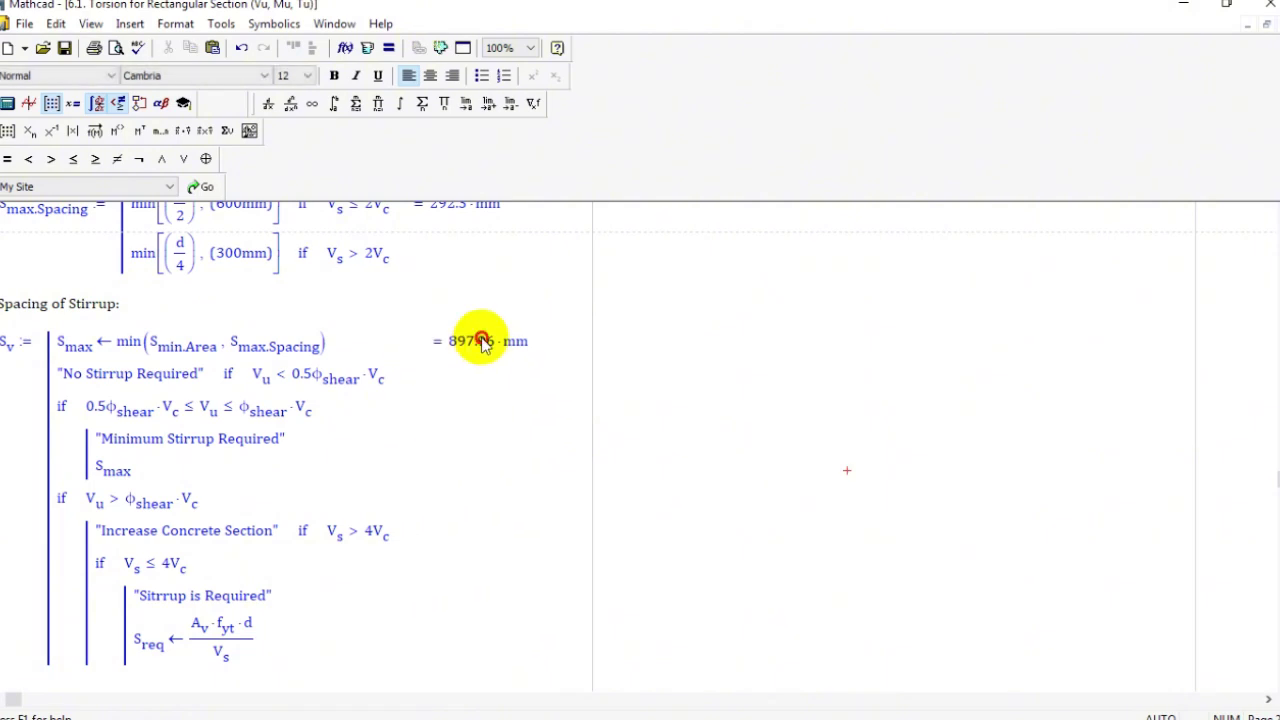
# - Check the result of the stirrup spacing program and collapse the shear and diagonal tension area
pyautogui.scroll(-1, 510, 400)
pyautogui.click(460, 320)
pyautogui.click(940, 395)
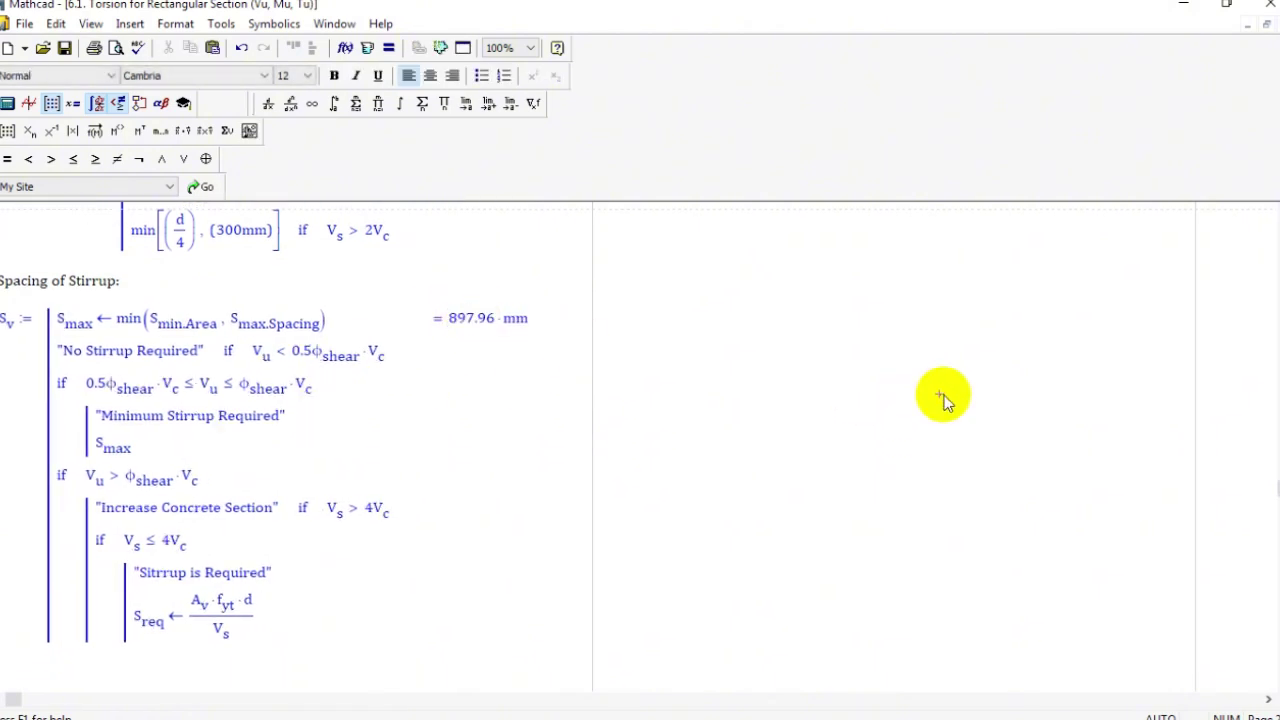
pyautogui.scroll(2, 166, 300)
pyautogui.click(462, 392)
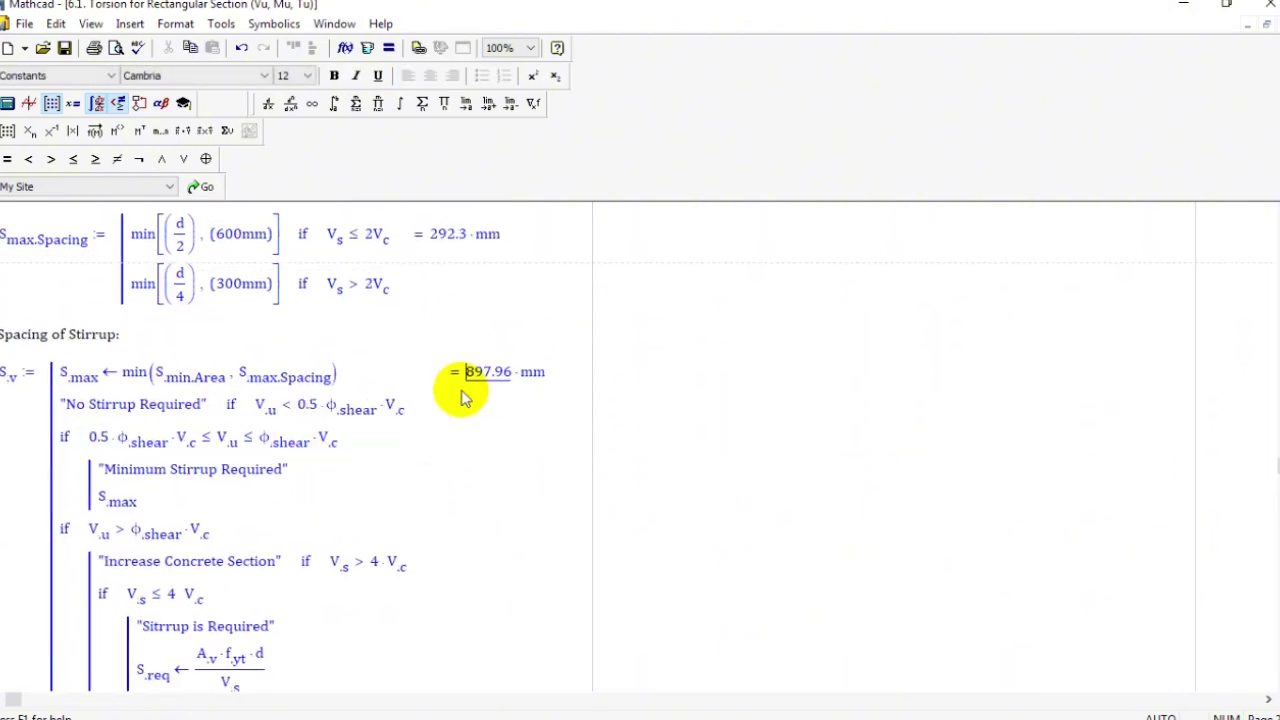
pyautogui.scroll(-10, 966, 409)
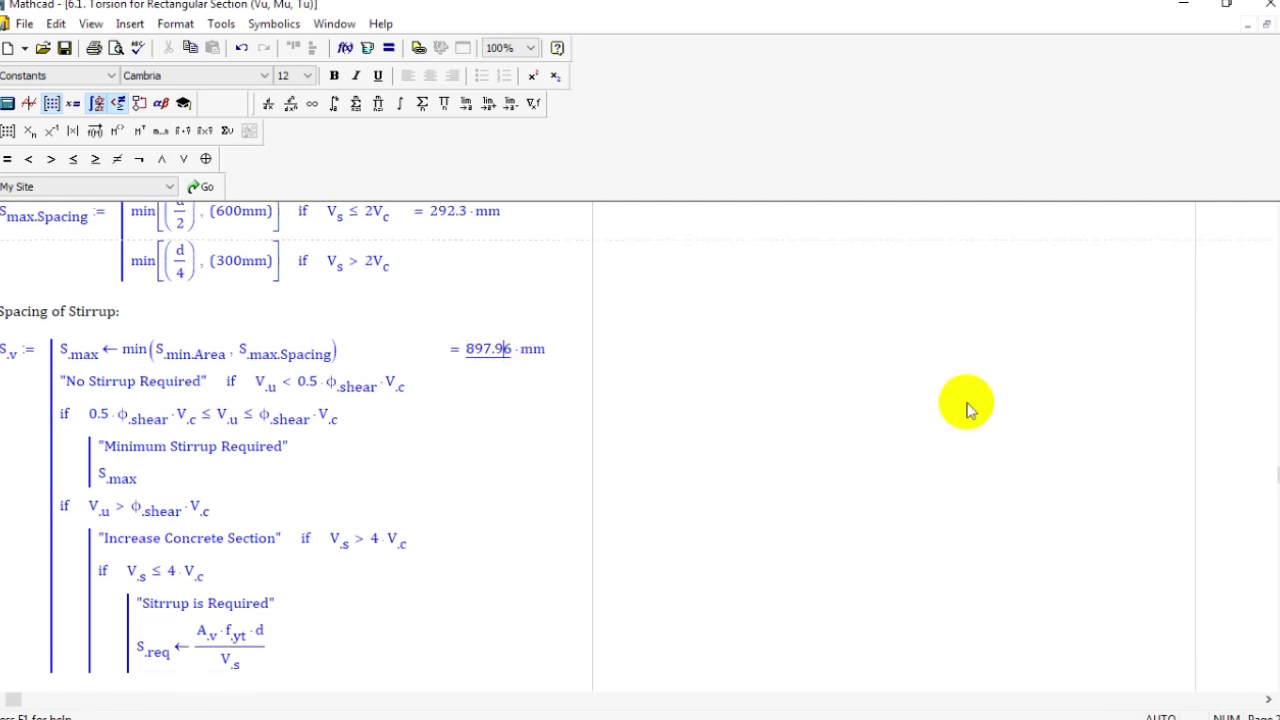
pyautogui.scroll(-5, 258, 572)
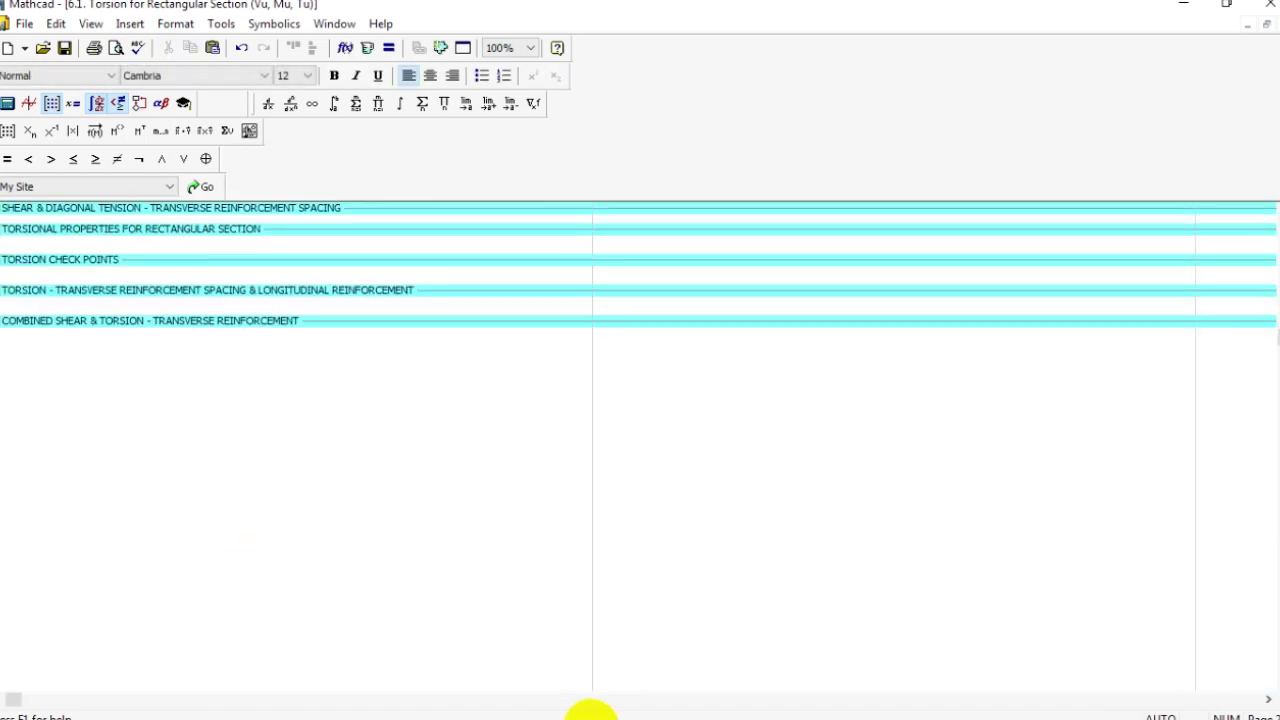
# - Switch to the PowerPoint lecture and review the shear reinforcement conditions on the slide with parts C to E
pyautogui.moveTo(571, 706)
pyautogui.click(293, 706)
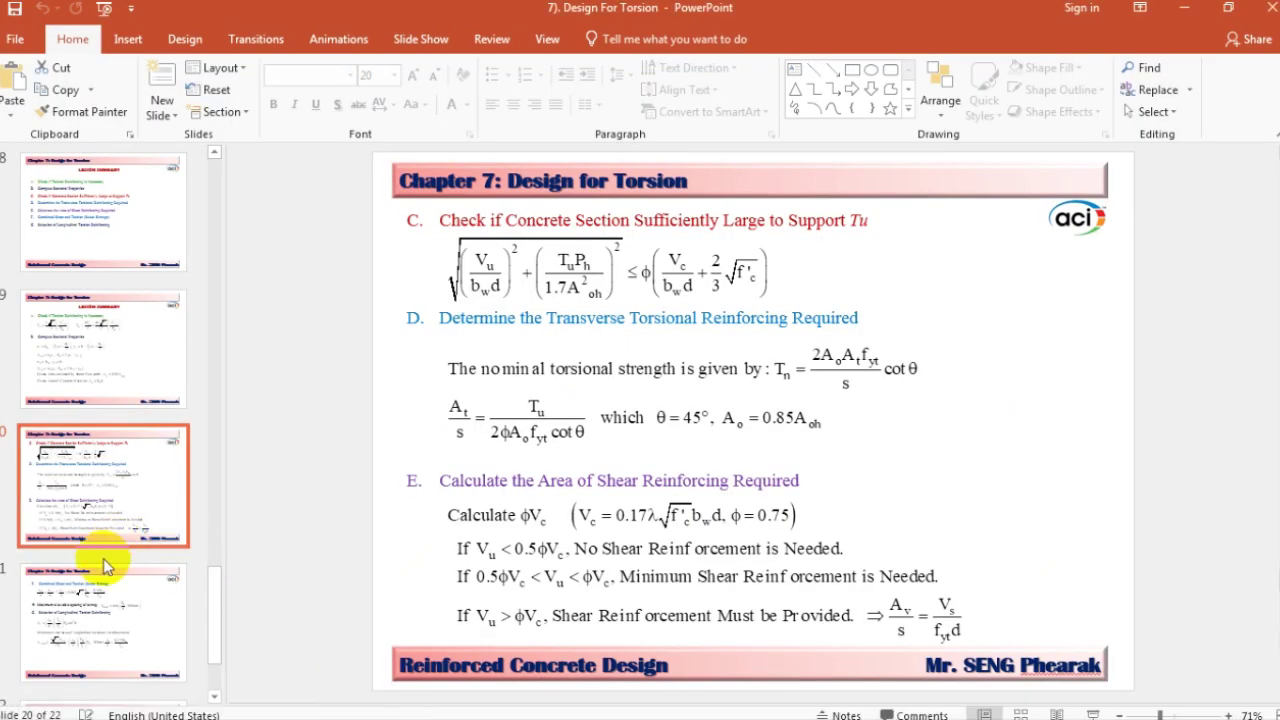
pyautogui.click(103, 594)
pyautogui.click(114, 503)
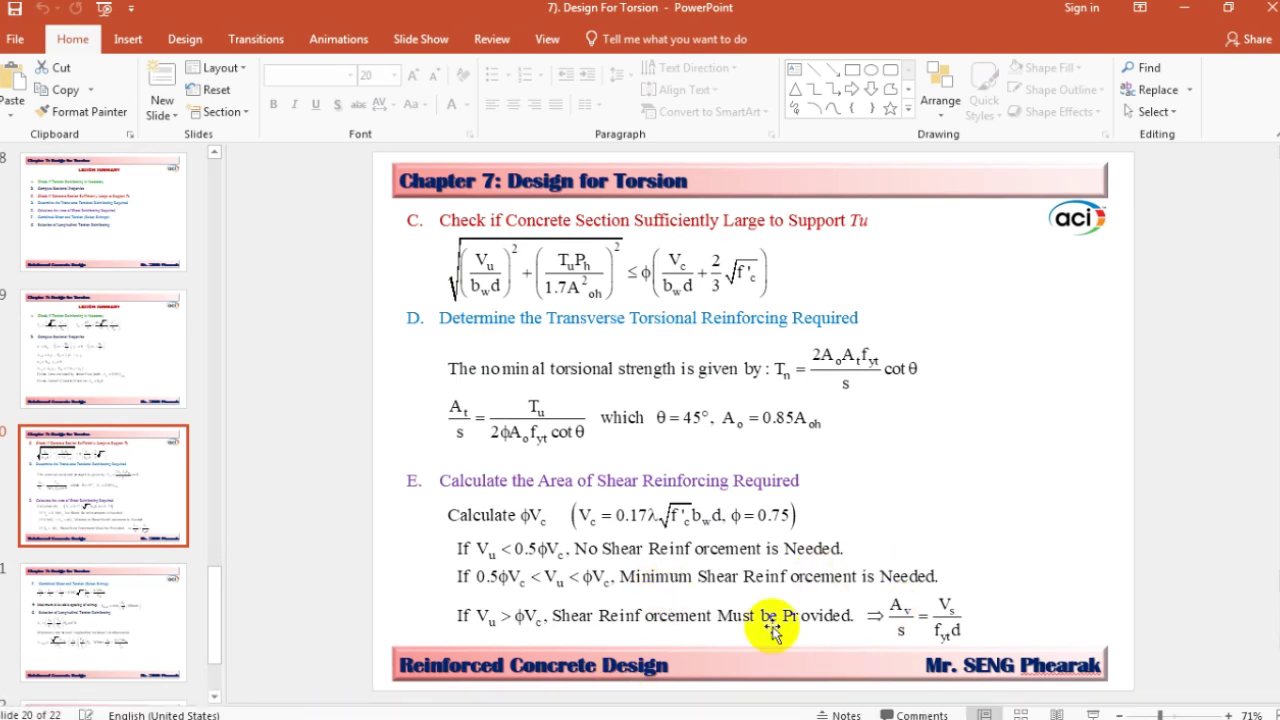
# - Return to the Mathcad worksheet and expand the shear and diagonal tension area to its stirrup spacing calculation
pyautogui.click(480, 708)
pyautogui.scroll(1, 363, 503)
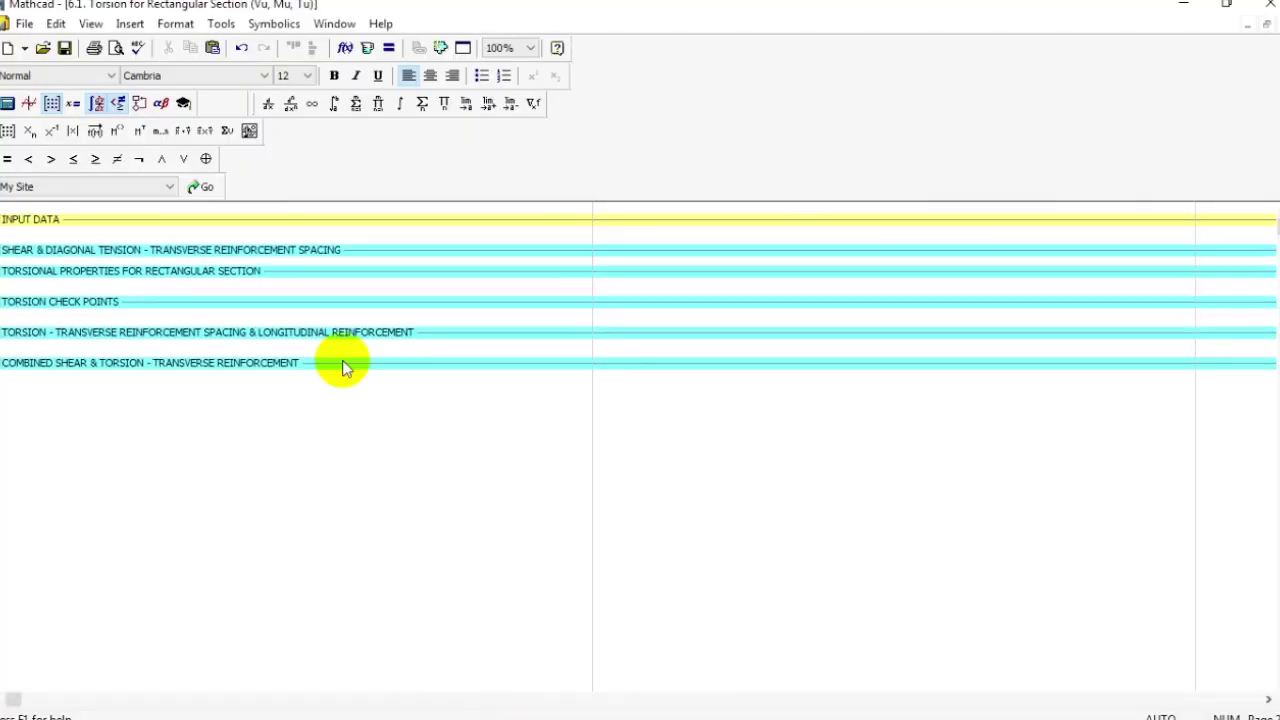
pyautogui.doubleClick(250, 255)
pyautogui.scroll(-8, 1154, 474)
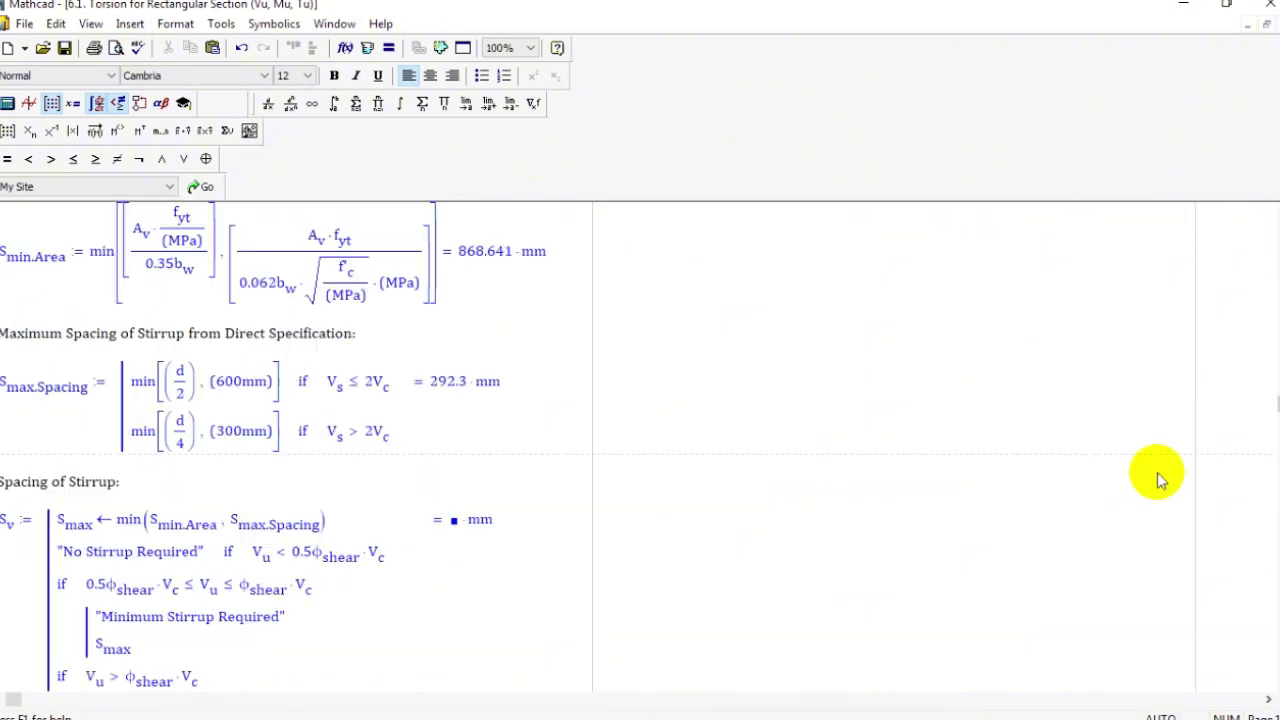
# - Finish viewing the stirrup spacing program and collapse the shear and diagonal tension area
pyautogui.doubleClick(460, 490)
pyautogui.scroll(-8, 914, 509)
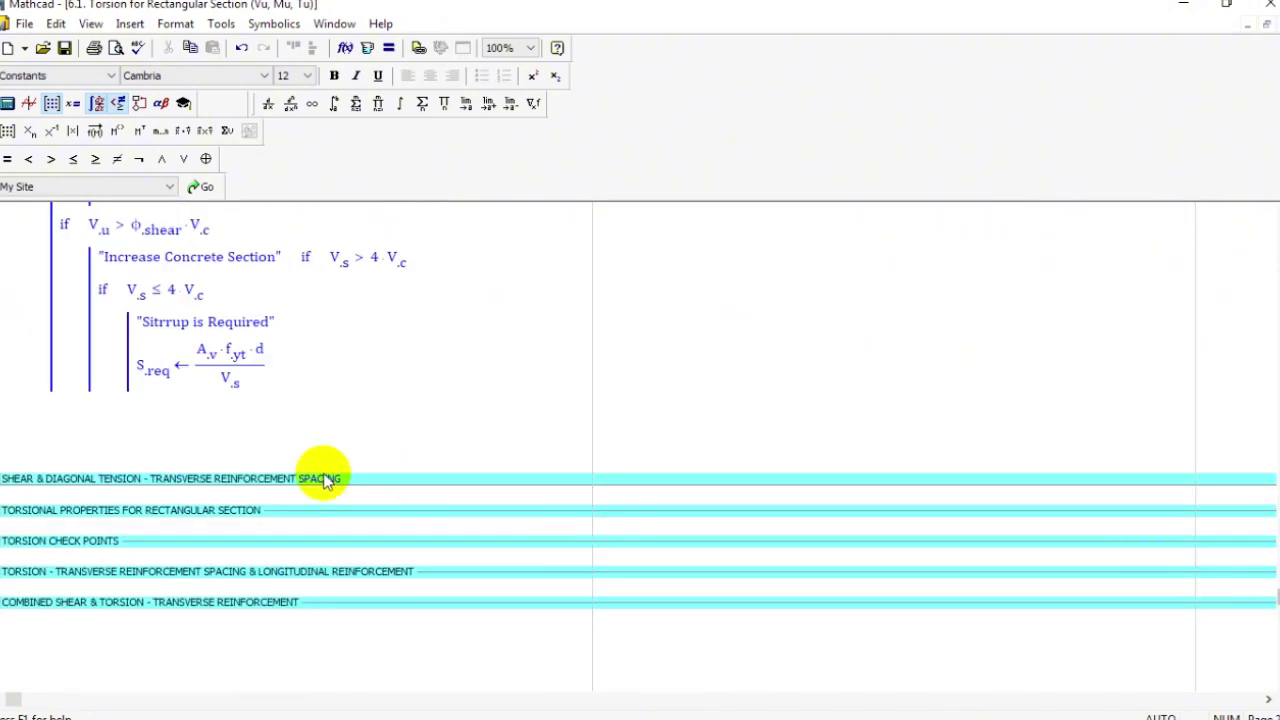
pyautogui.doubleClick(250, 480)
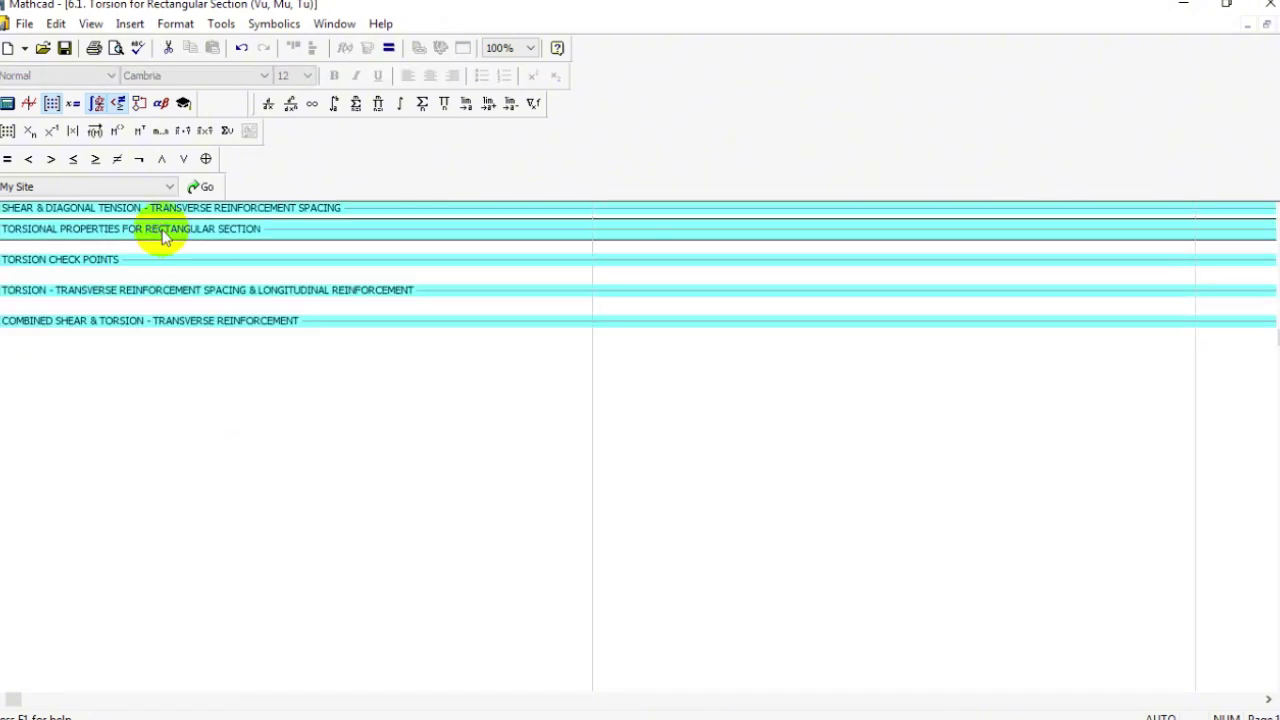
# - Expand and collapse the torsional properties area, and shift its heading slightly lower to separate it from the shear area
pyautogui.doubleClick(163, 229)
pyautogui.scroll(1, 140, 300)
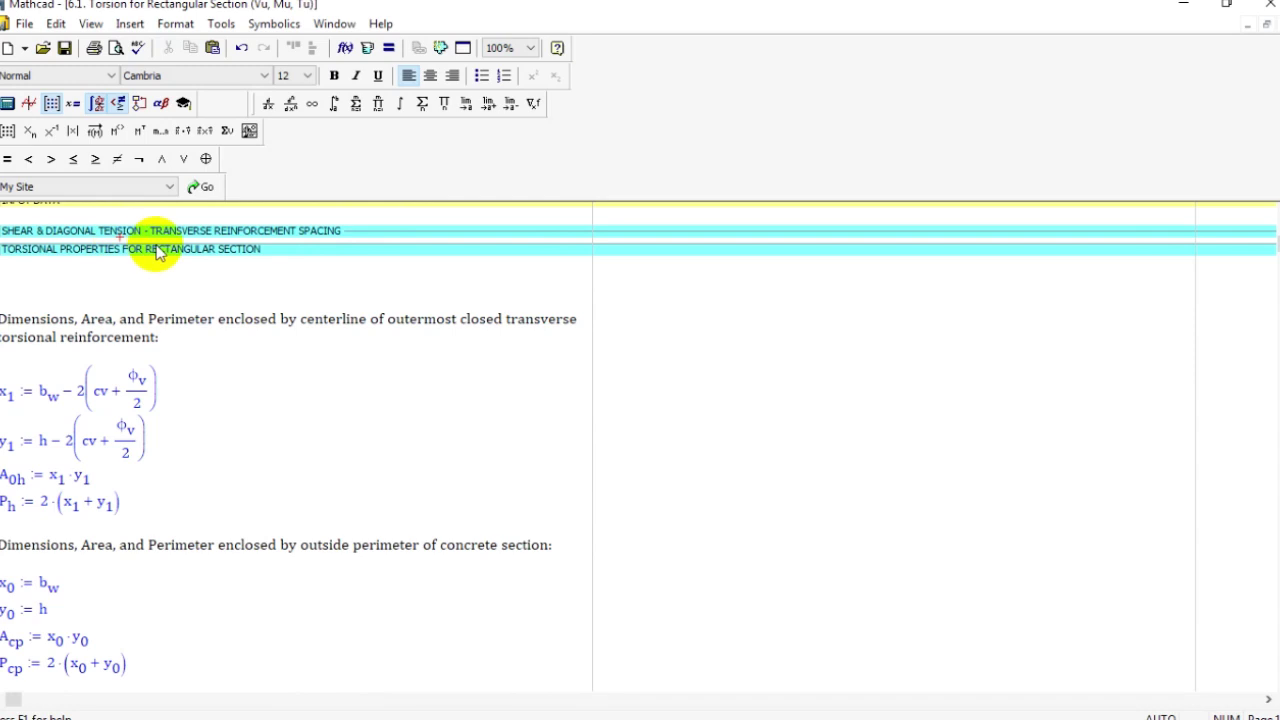
pyautogui.doubleClick(589, 246)
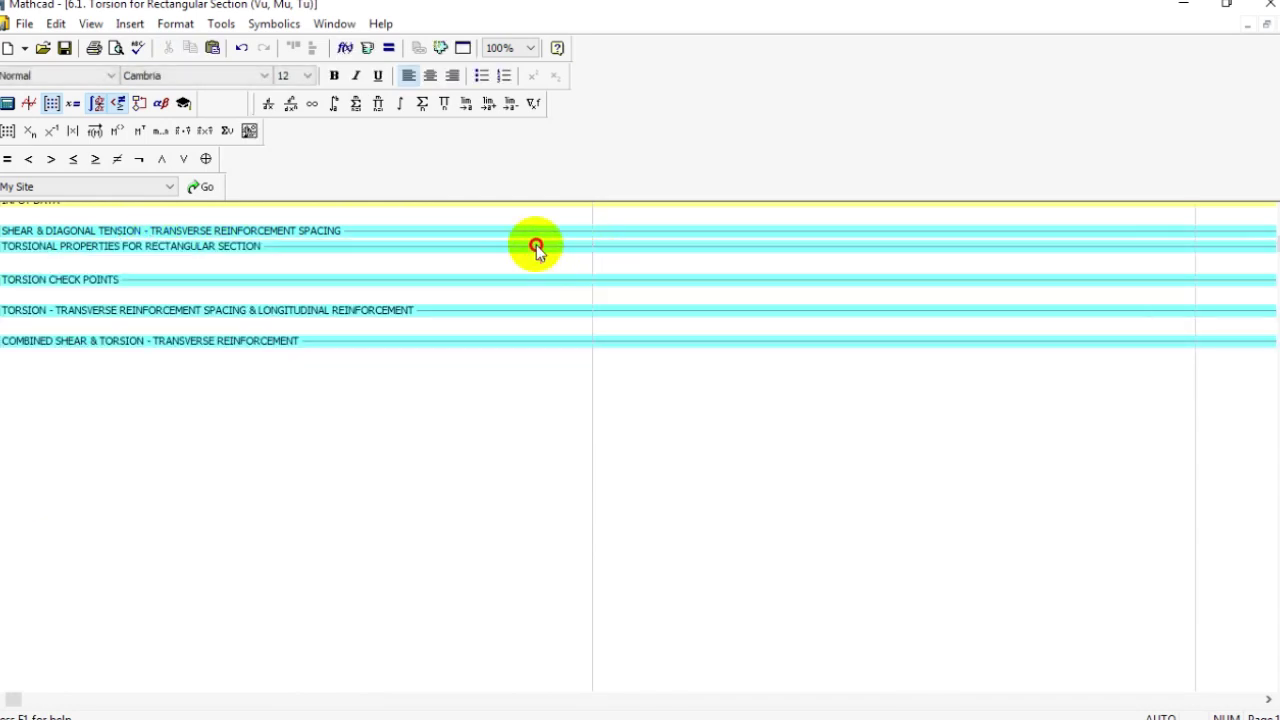
pyautogui.moveTo(536, 249); pyautogui.dragTo(546, 263)
pyautogui.moveTo(534, 466); pyautogui.dragTo(478, 259)
pyautogui.moveTo(522, 270); pyautogui.dragTo(524, 278)
pyautogui.click(571, 435)
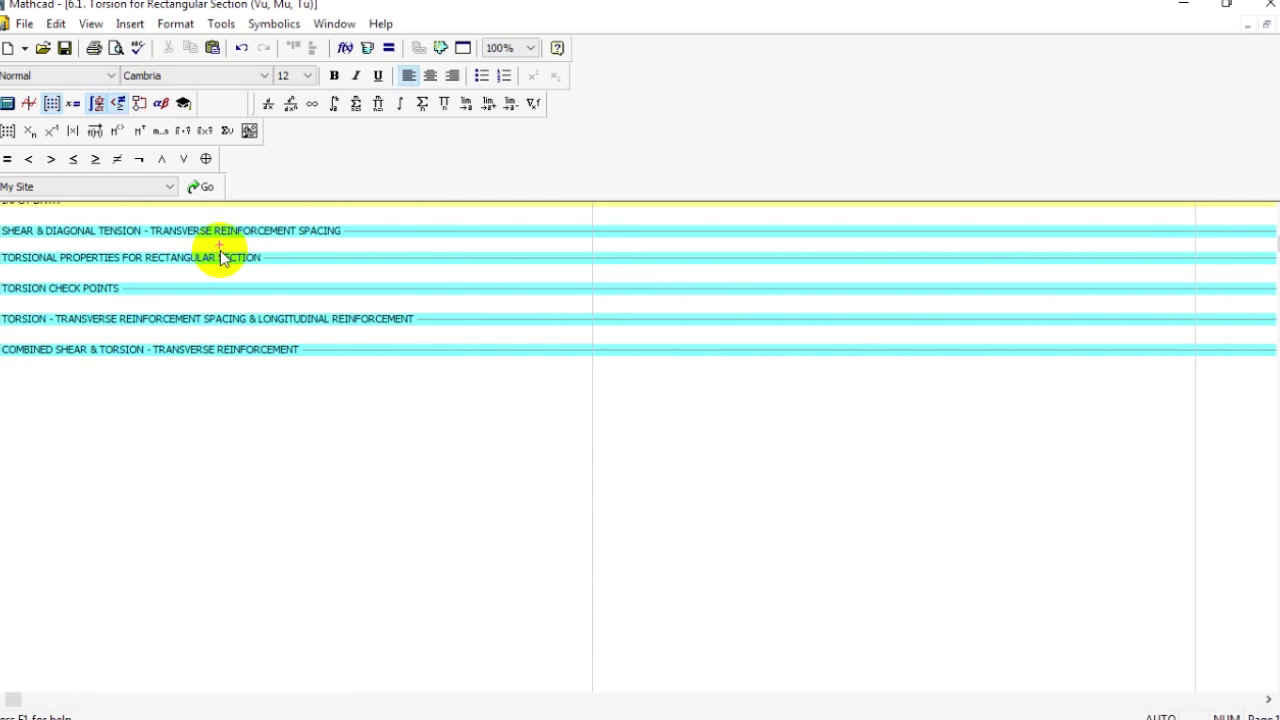
# - Expand the torsional properties area and examine the x1 formula for the closed transverse reinforcement
pyautogui.doubleClick(222, 258)
pyautogui.click(80, 345)
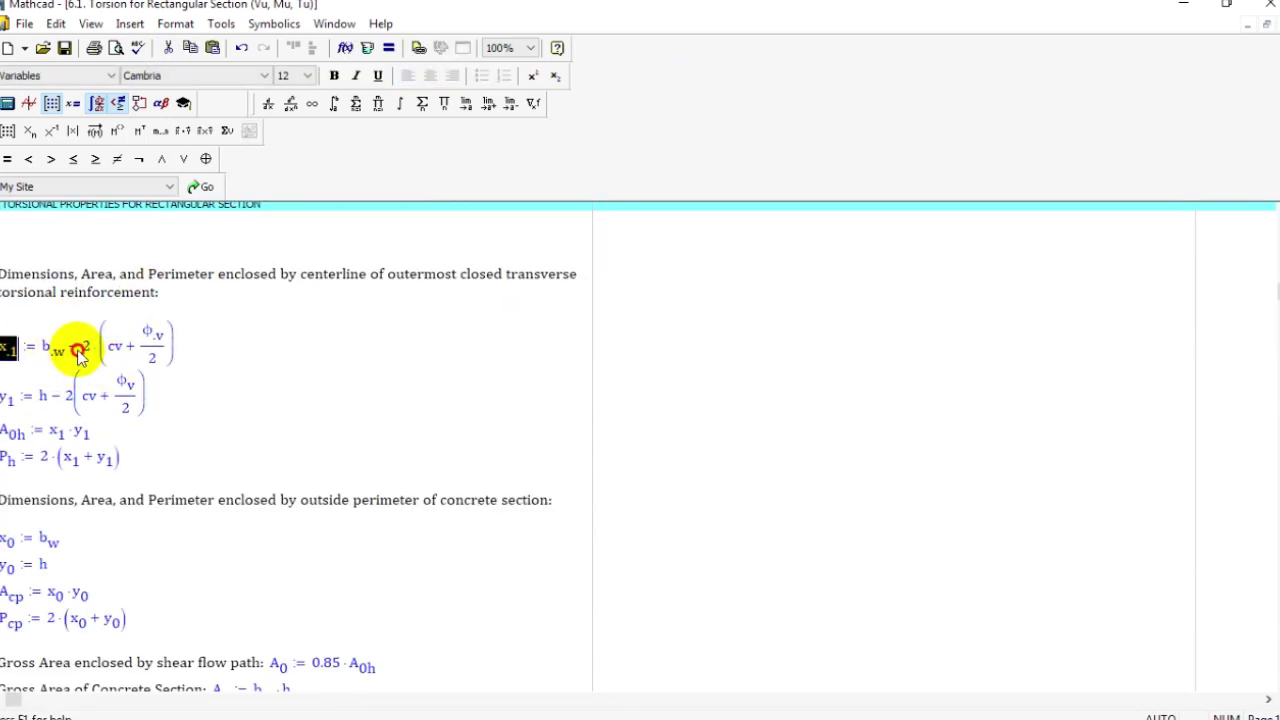
pyautogui.moveTo(80, 350); pyautogui.dragTo(214, 350)
pyautogui.scroll(-1, 218, 358)
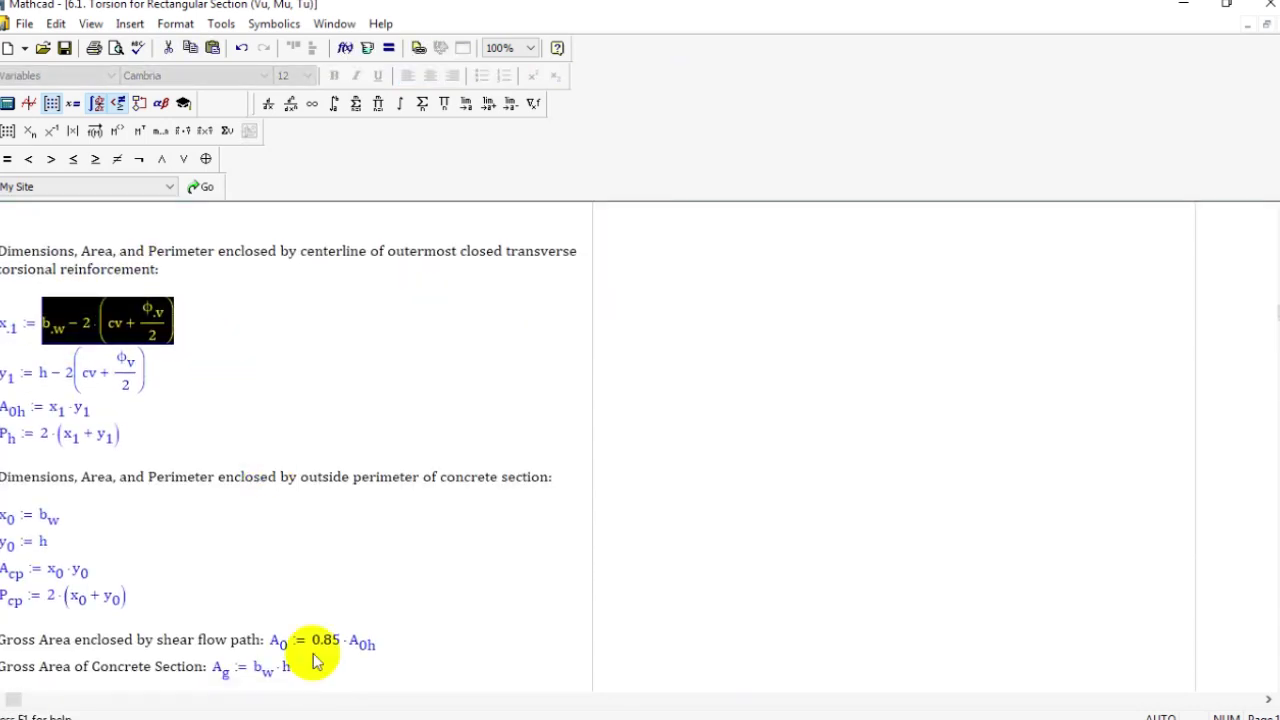
pyautogui.click(801, 489)
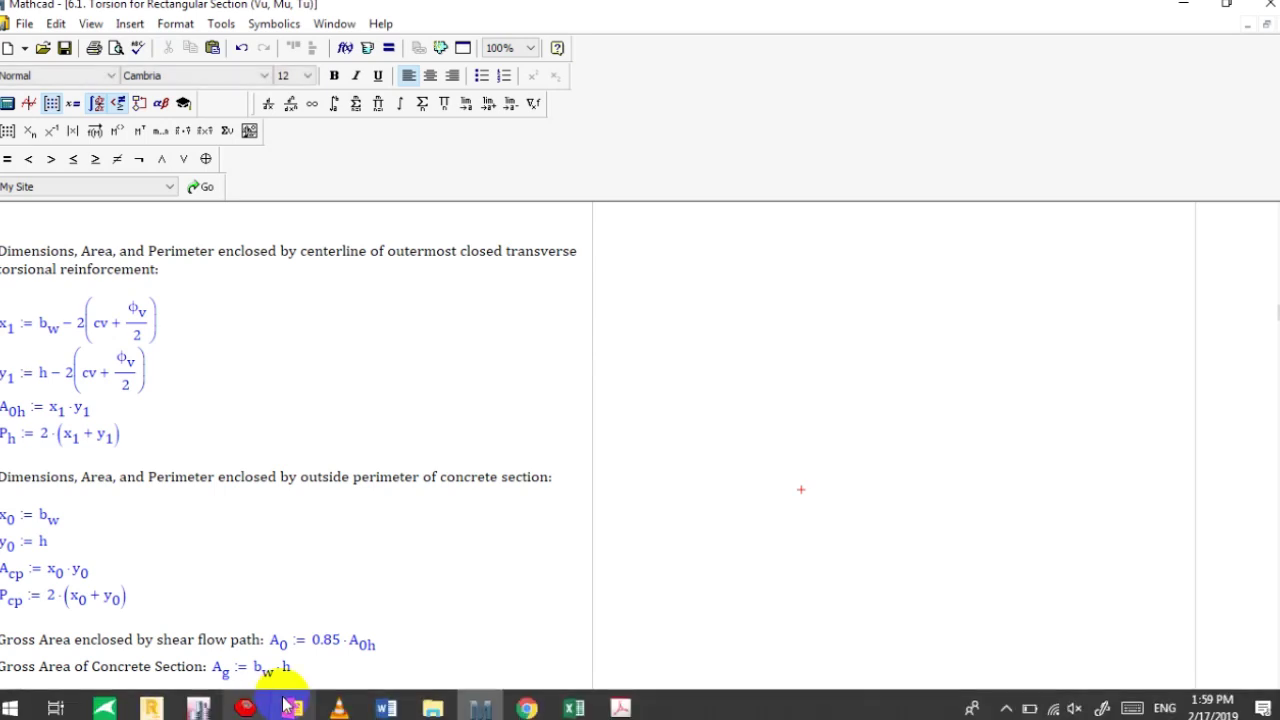
# - Switch to the PowerPoint lecture and open slide 10 on torsional geometric parameters
pyautogui.click(286, 704)
pyautogui.scroll(6, 123, 352)
pyautogui.scroll(4, 114, 345)
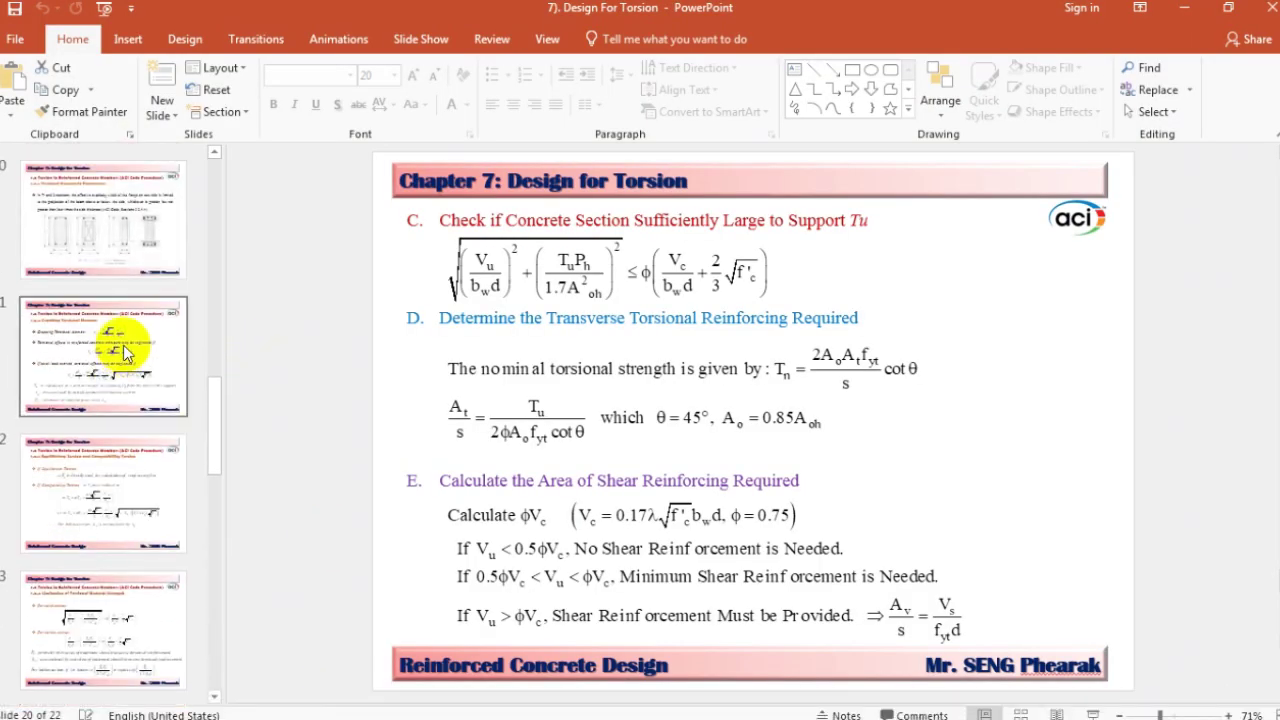
pyautogui.click(109, 395)
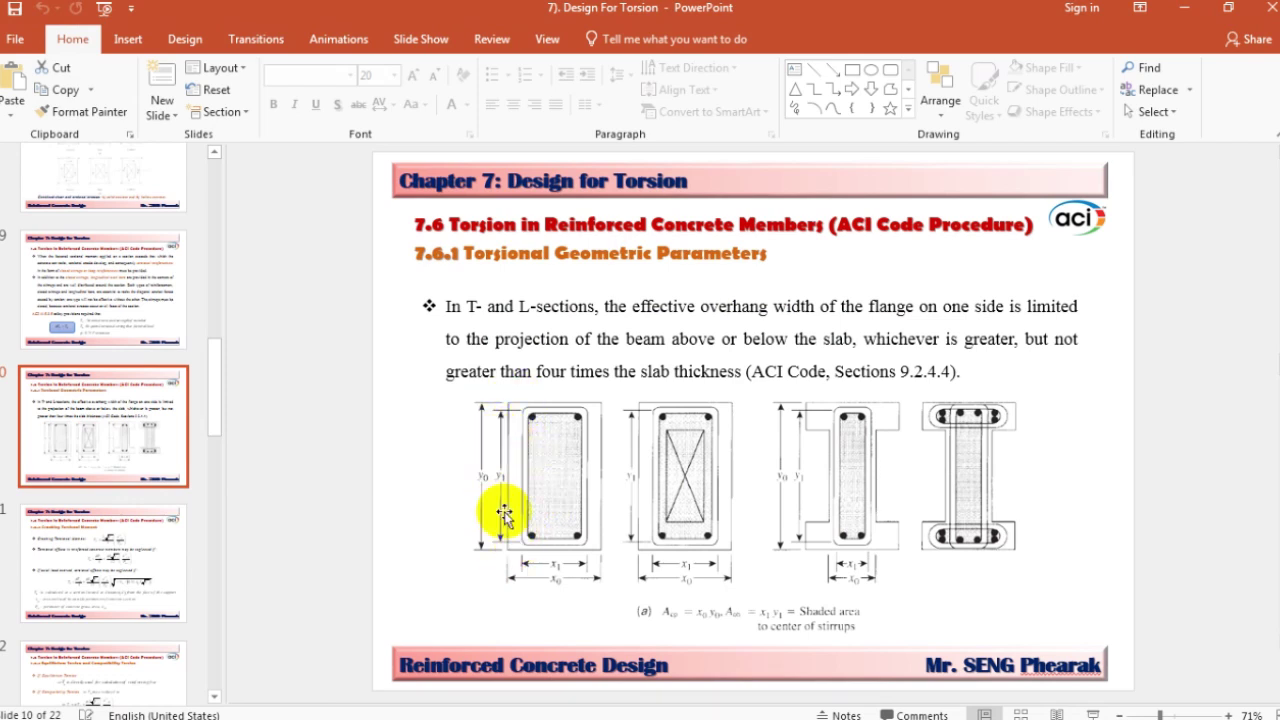
# - Return to the Mathcad worksheet and check the x1, y1, A0h and Ph formulas for the stirrup centerline
pyautogui.click(480, 708)
pyautogui.moveTo(67, 322); pyautogui.dragTo(185, 335)
pyautogui.moveTo(28, 372); pyautogui.dragTo(178, 382)
pyautogui.click(44, 382)
pyautogui.moveTo(66, 335); pyautogui.dragTo(94, 456)
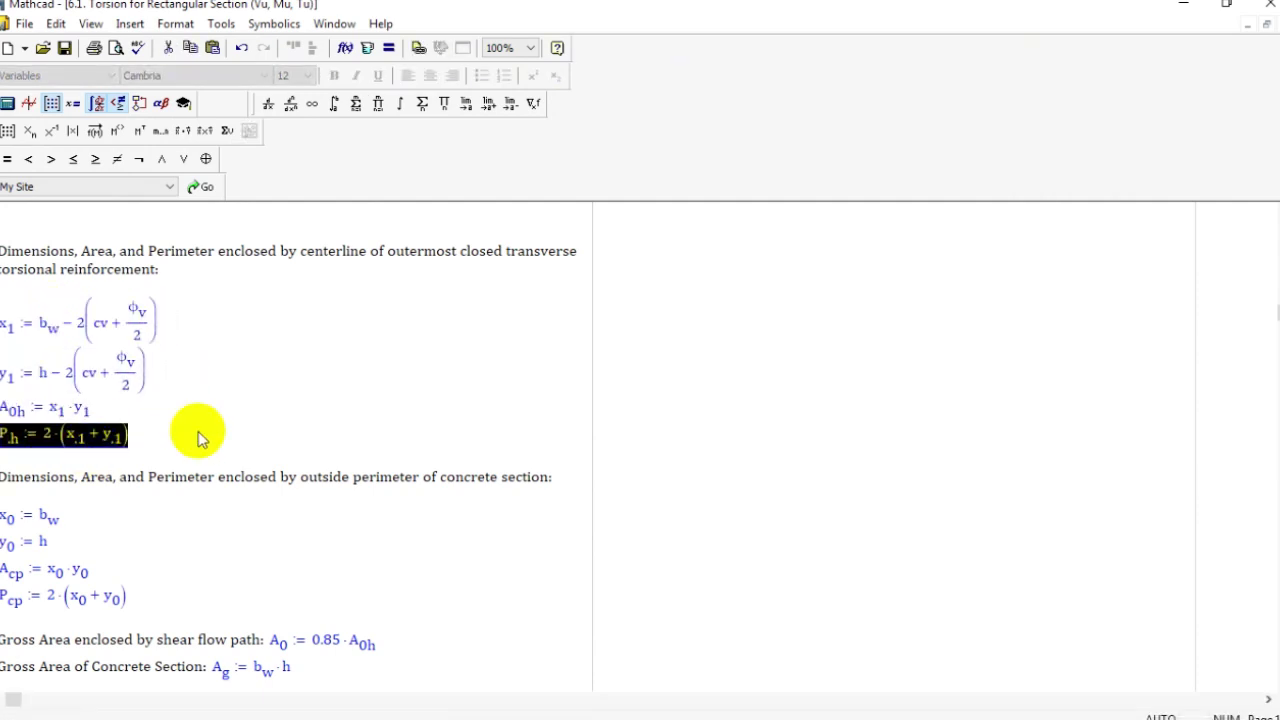
pyautogui.moveTo(51, 403); pyautogui.dragTo(93, 450)
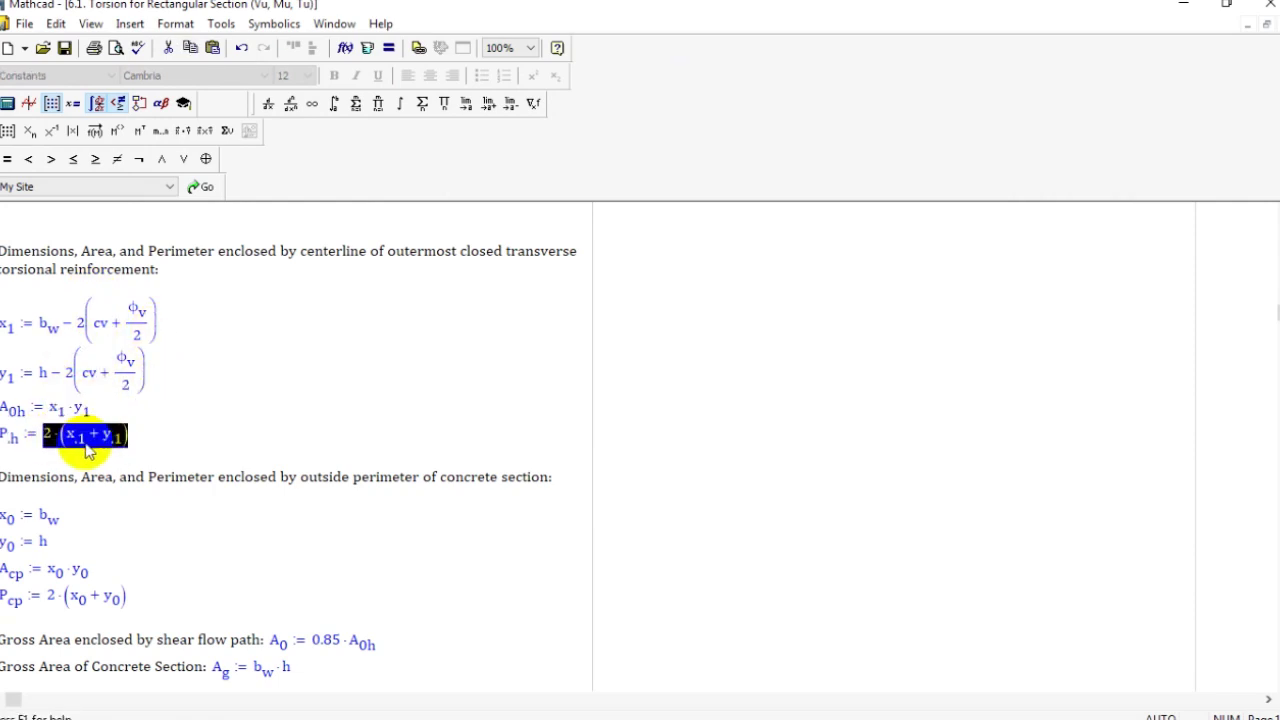
# - Compare the outside dimensions x0 and y0 with the section sketch on the PowerPoint slide, returning to Mathcad
pyautogui.scroll(-1, 872, 480)
pyautogui.click(874, 478)
pyautogui.scroll(-2, 138, 476)
pyautogui.click(46, 434)
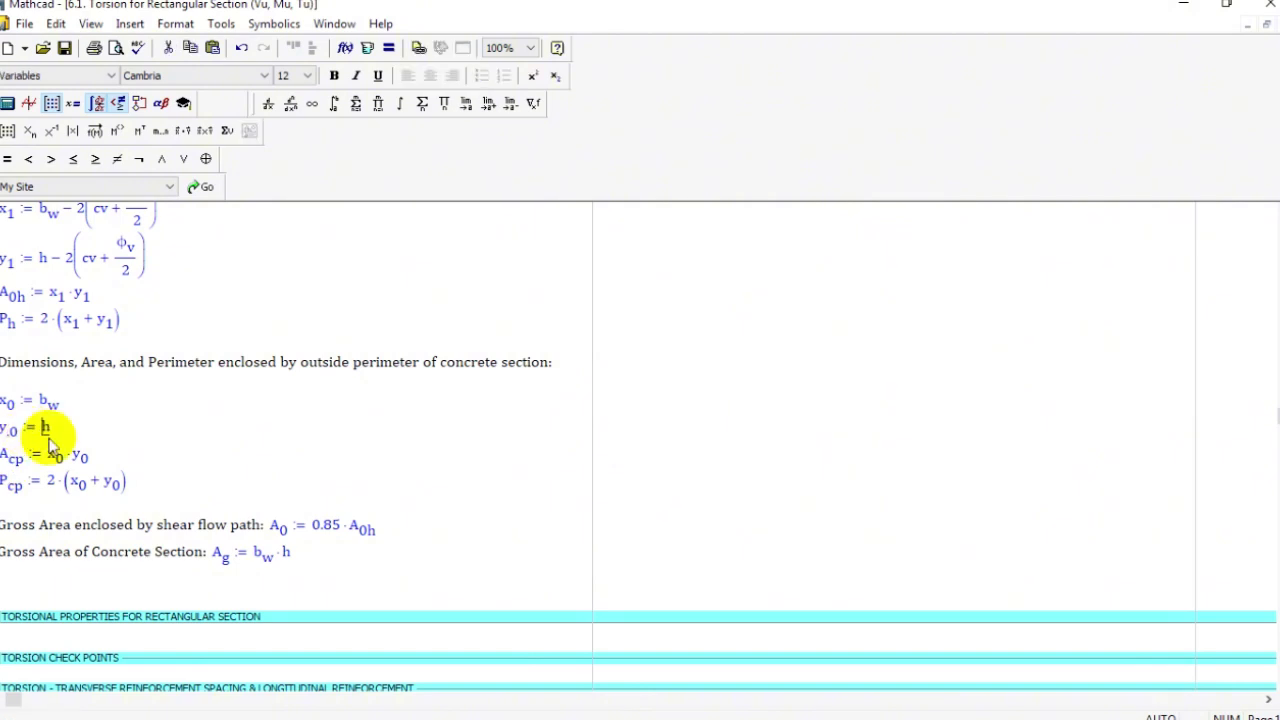
pyautogui.scroll(-1, 47, 438)
pyautogui.moveTo(583, 717)
pyautogui.click(295, 710)
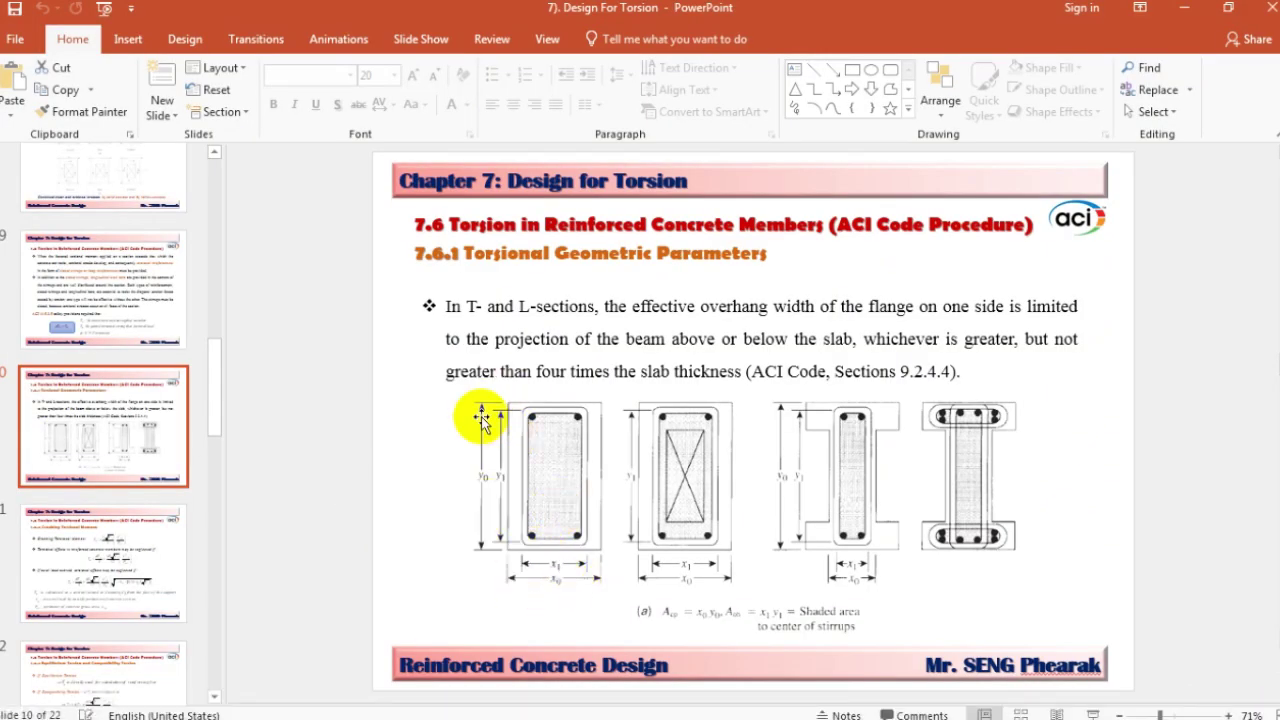
pyautogui.click(574, 708)
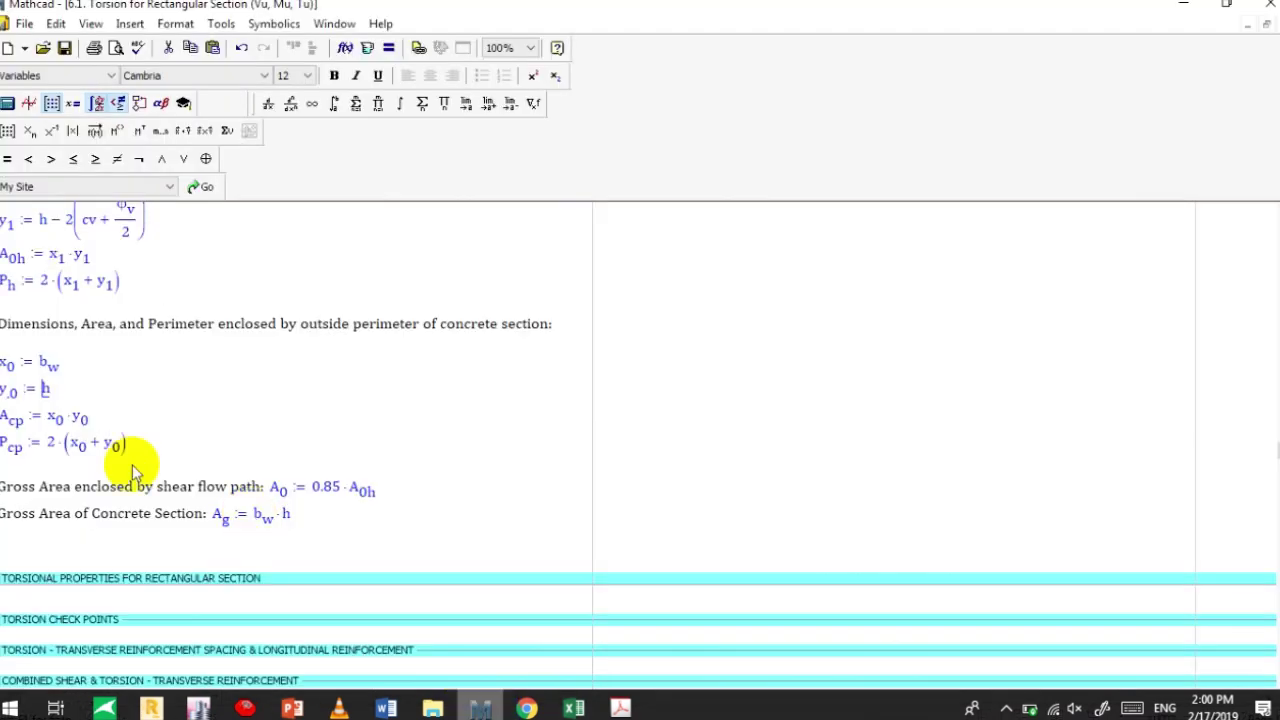
# - Examine the x0, y0, Acp and Pcp formulas for the outside perimeter of the concrete section
pyautogui.moveTo(71, 357); pyautogui.dragTo(27, 397)
pyautogui.click(27, 393)
pyautogui.click(34, 422)
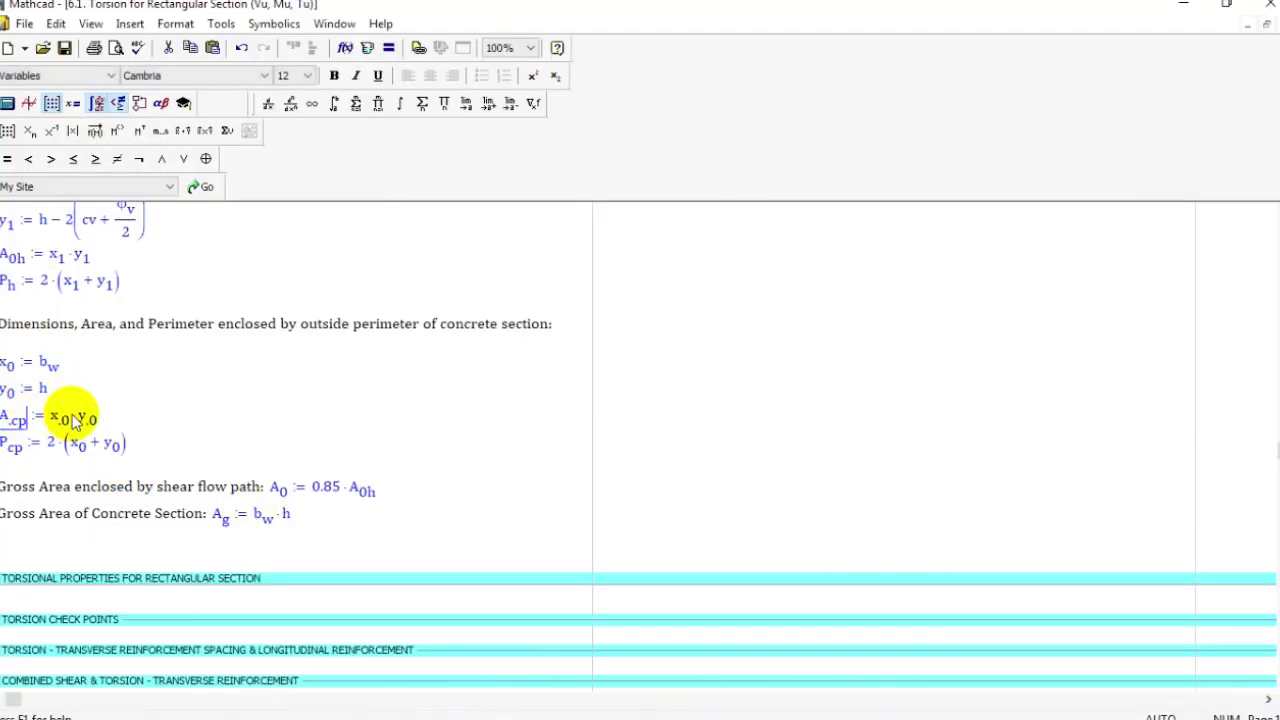
pyautogui.moveTo(49, 418); pyautogui.dragTo(84, 417)
pyautogui.moveTo(10, 443); pyautogui.dragTo(137, 447)
pyautogui.scroll(-2, 300, 440)
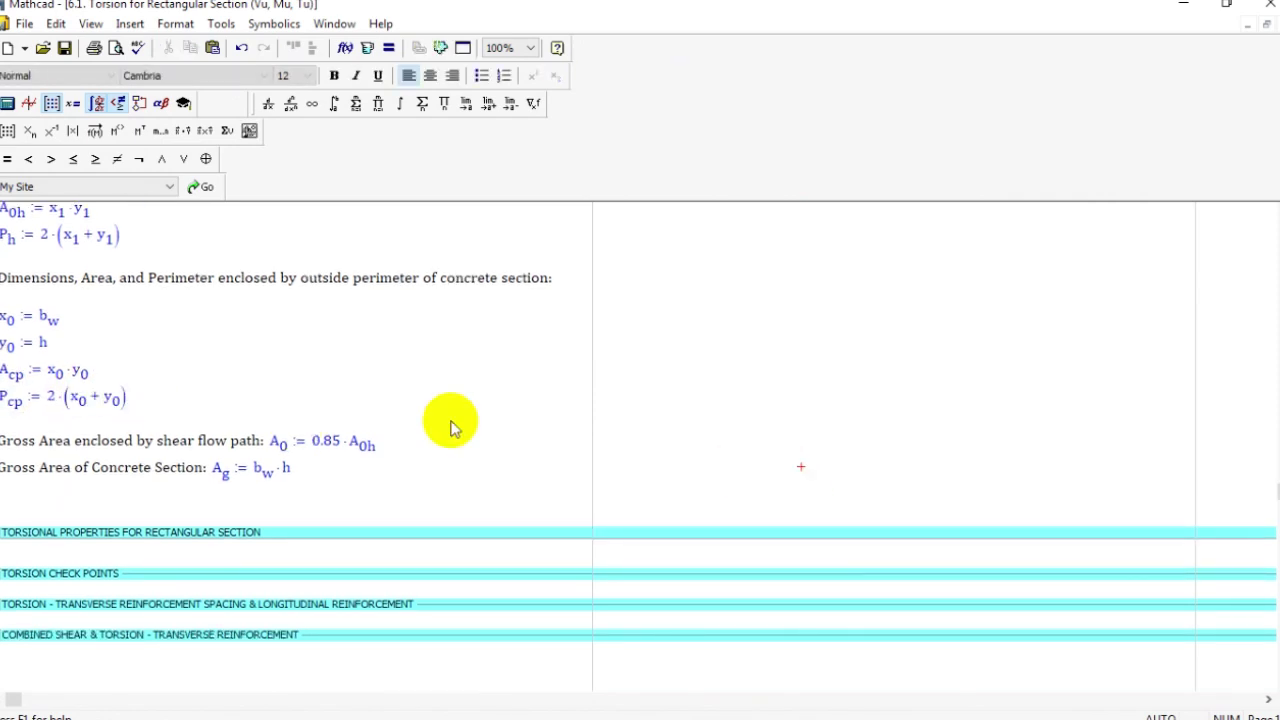
# - Review the gross area formulas A0 and Ag and collapse the torsional properties area
pyautogui.moveTo(314, 412); pyautogui.dragTo(385, 418)
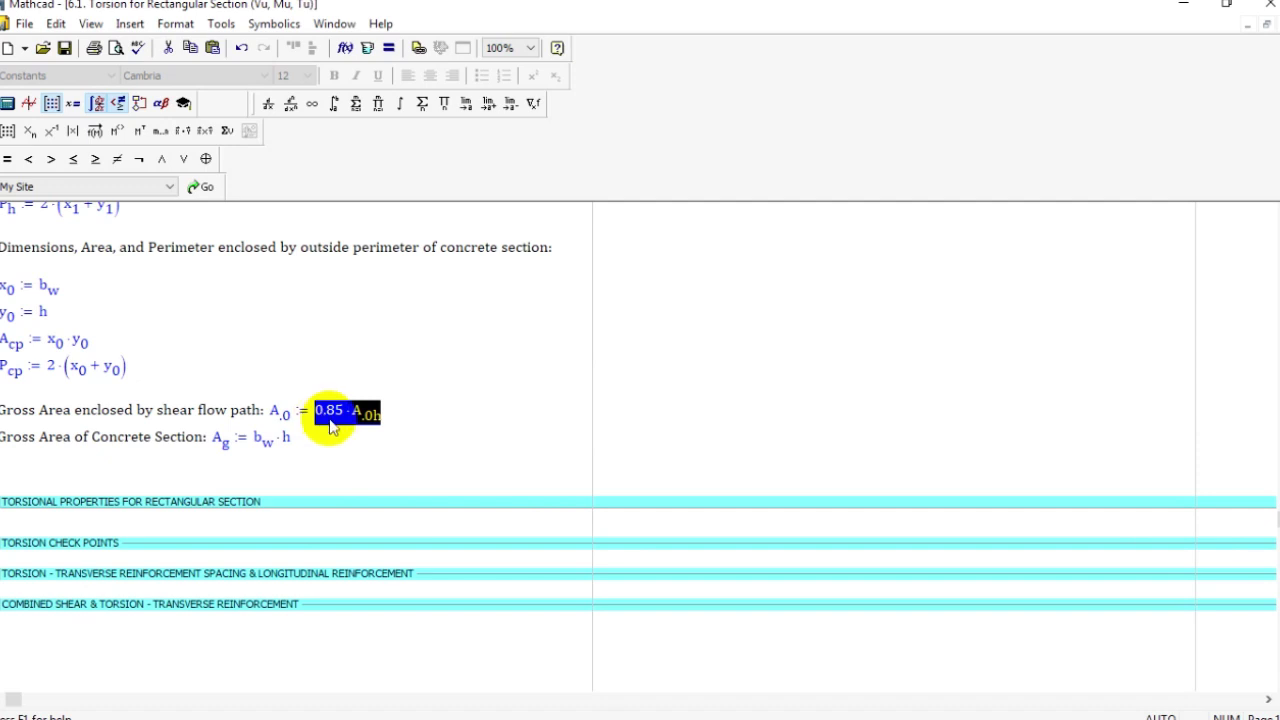
pyautogui.moveTo(229, 451); pyautogui.dragTo(248, 443)
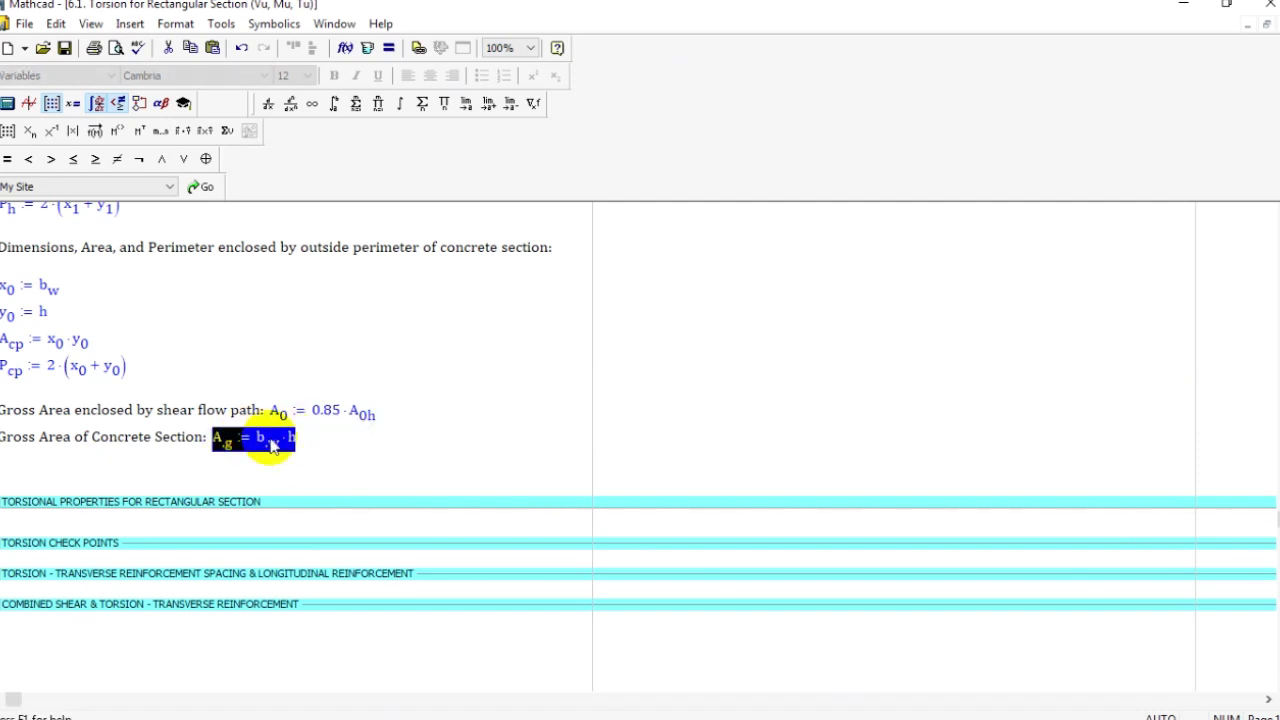
pyautogui.scroll(-1, 400, 420)
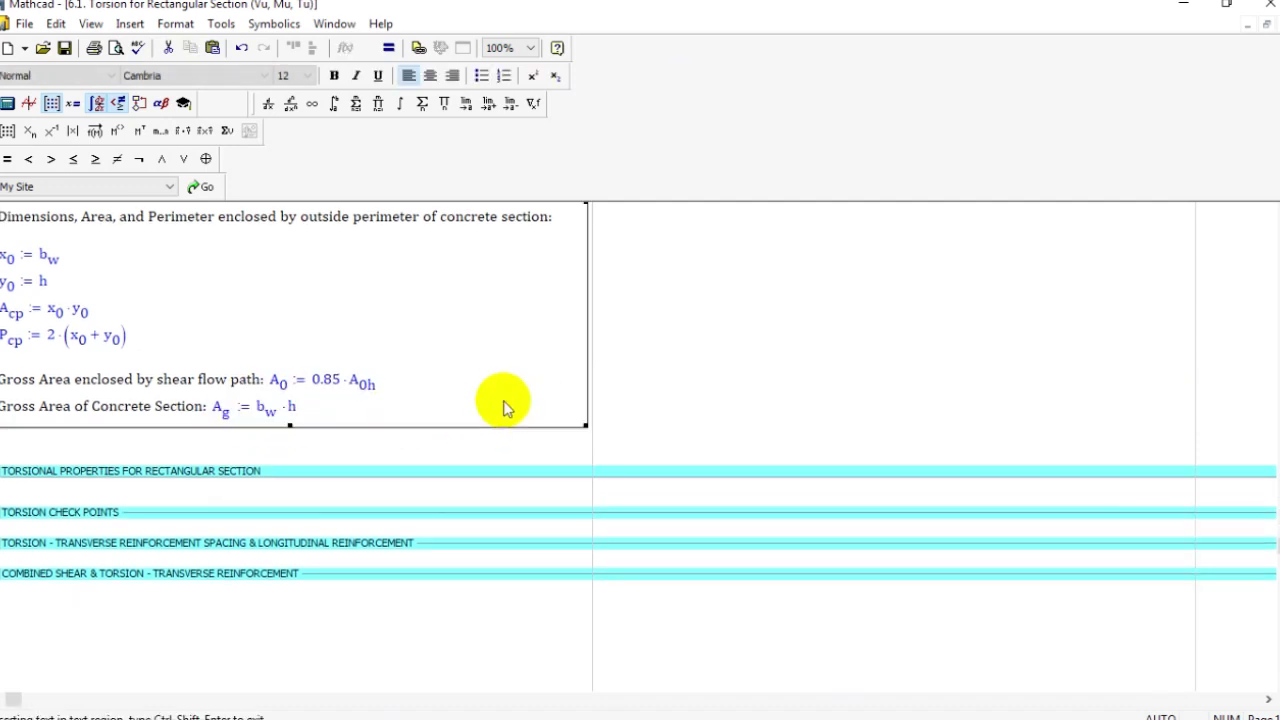
pyautogui.click(214, 471)
pyautogui.scroll(-7, 214, 471)
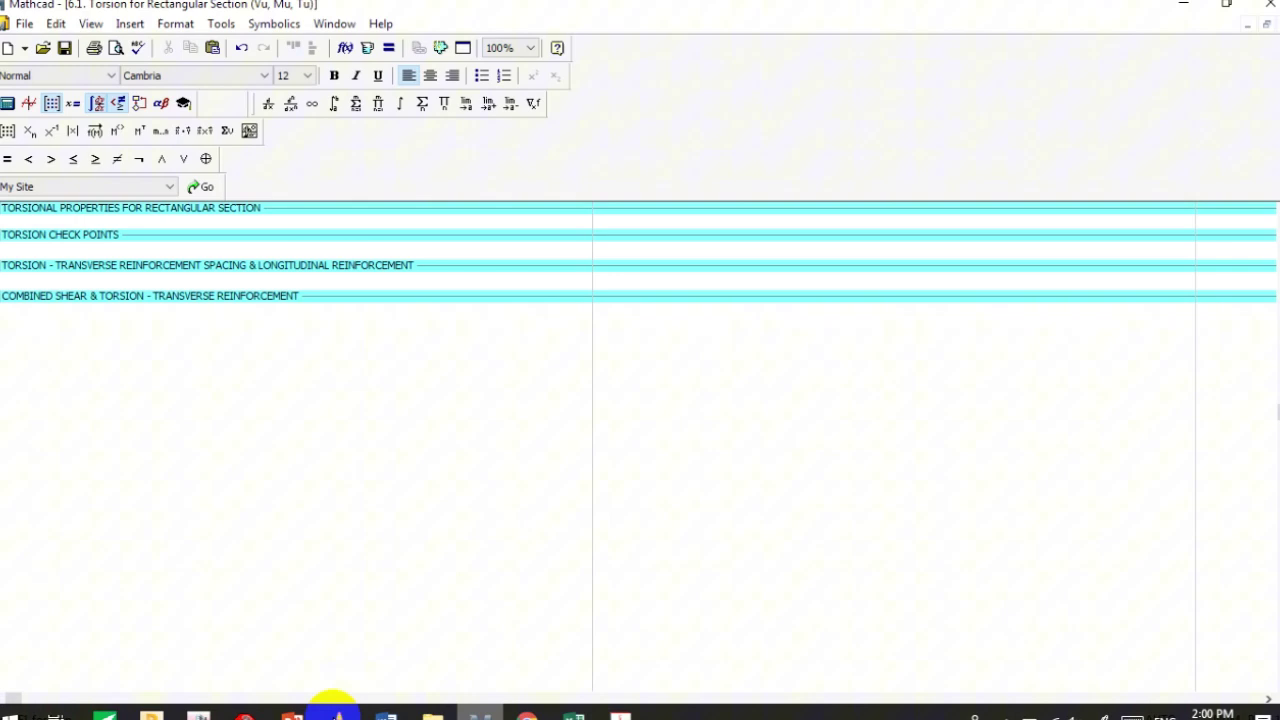
# - Switch to the PowerPoint lecture and browse its final slides to the lecture summary on slide 19
pyautogui.click(292, 712)
pyautogui.click(117, 603)
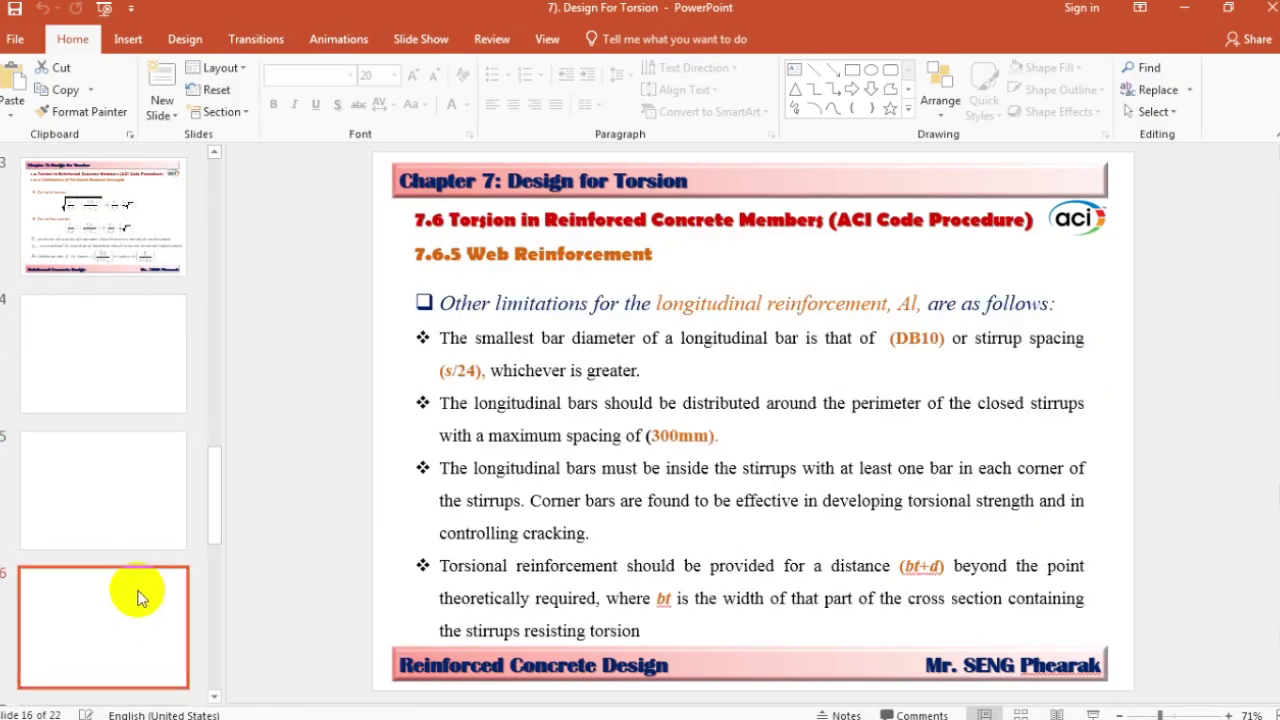
pyautogui.press('Down')
pyautogui.press('Down')
pyautogui.press('Down')
pyautogui.press('Down')
pyautogui.press('Down')
pyautogui.click(130, 343)
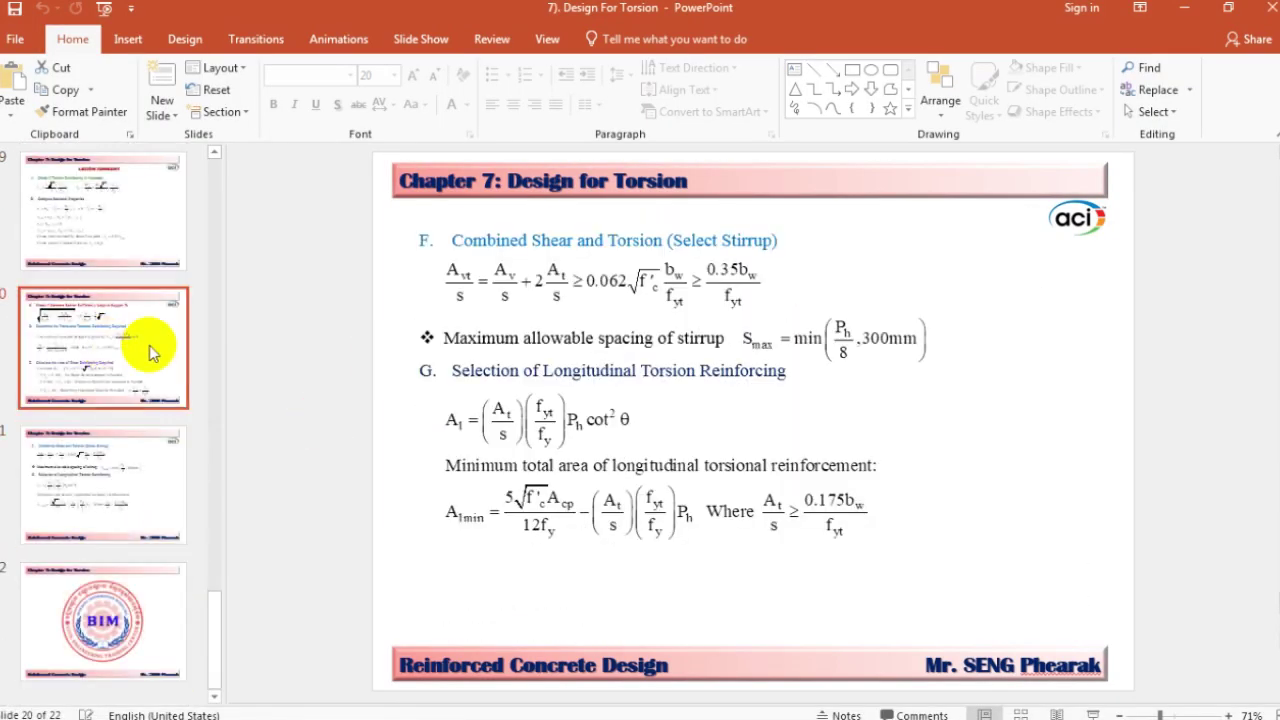
pyautogui.click(93, 245)
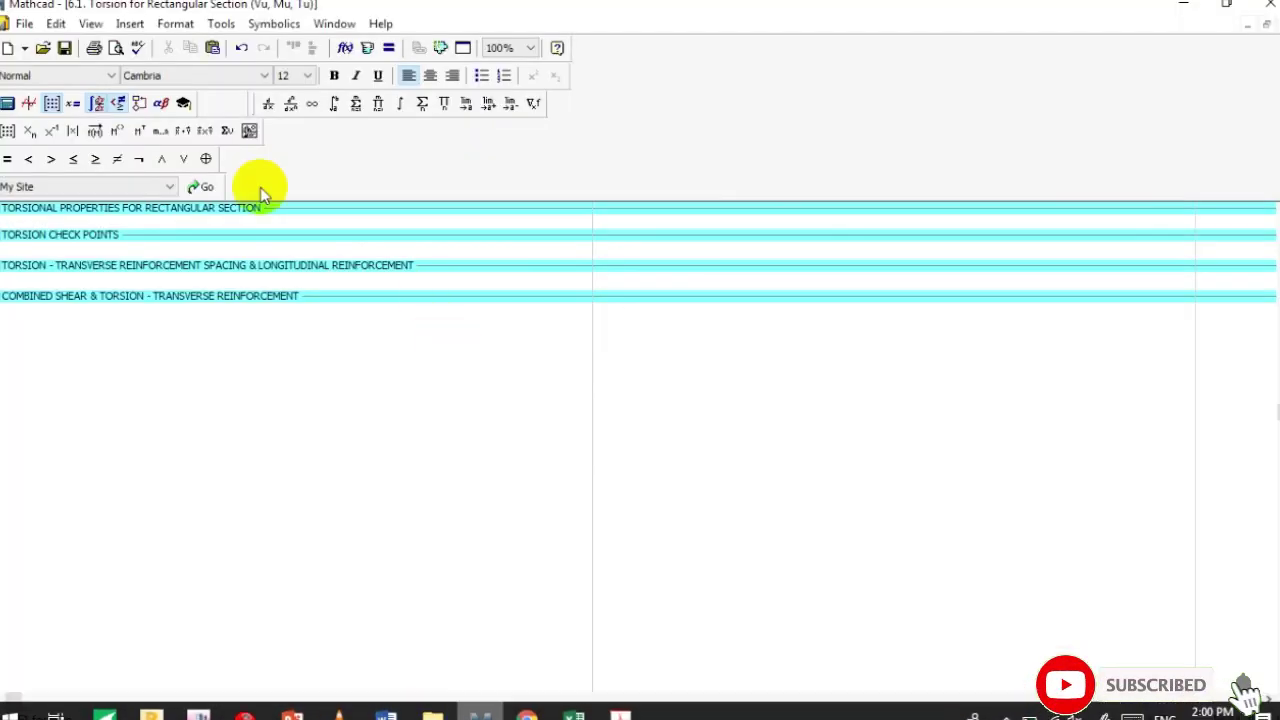
# - In the Mathcad worksheet, expand the torsion check points area and look over its cracking torque formula
pyautogui.scroll(1, 210, 235)
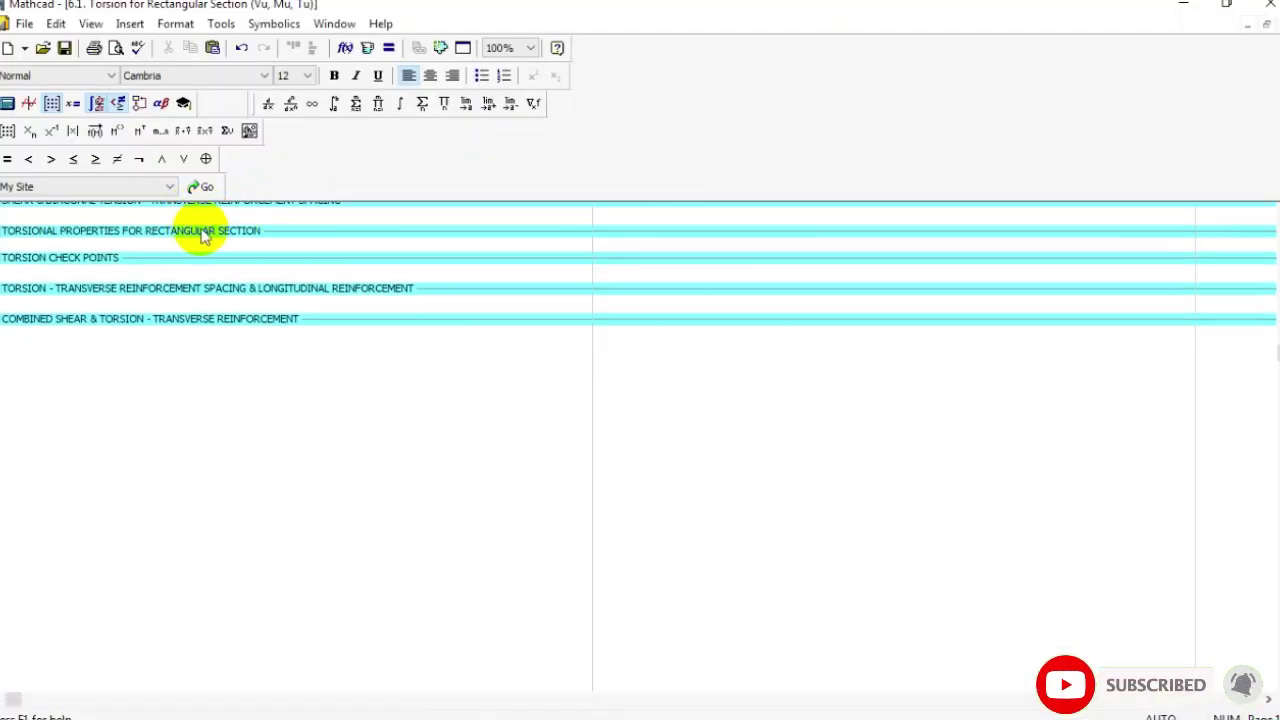
pyautogui.doubleClick(143, 262)
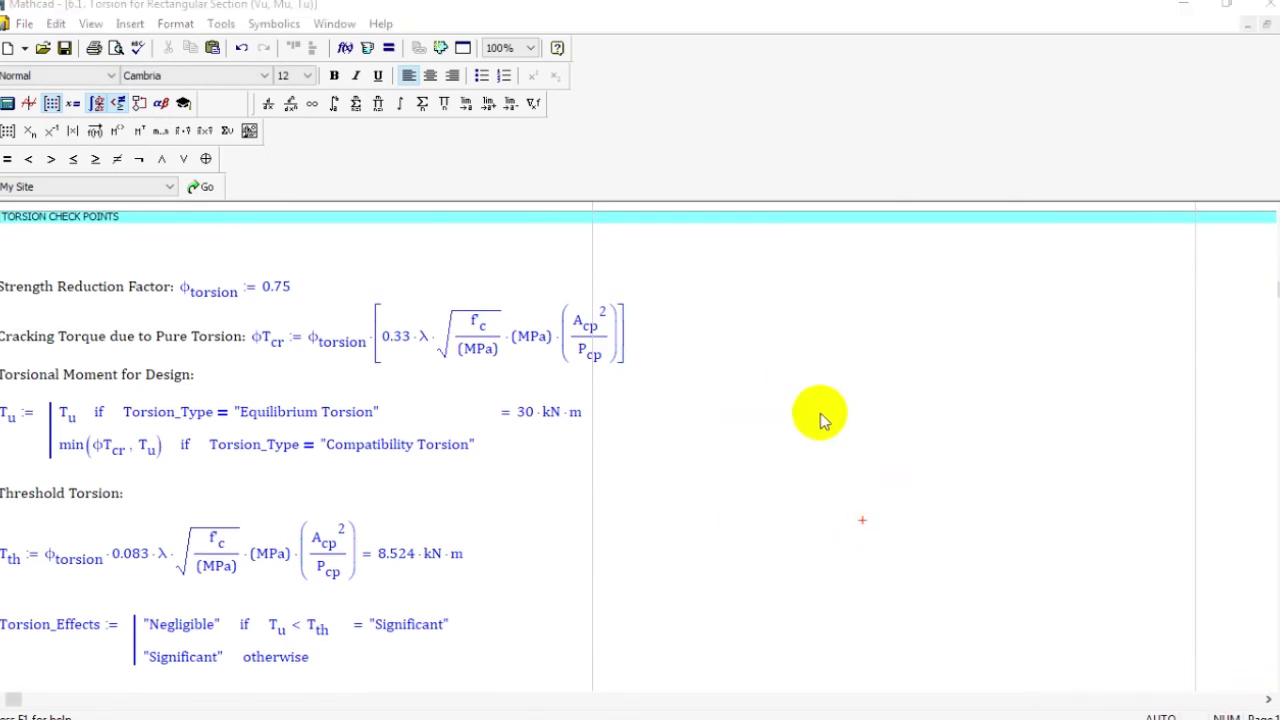
pyautogui.click(848, 383)
pyautogui.scroll(-2, 852, 381)
pyautogui.click(295, 297)
pyautogui.scroll(4, 560, 392)
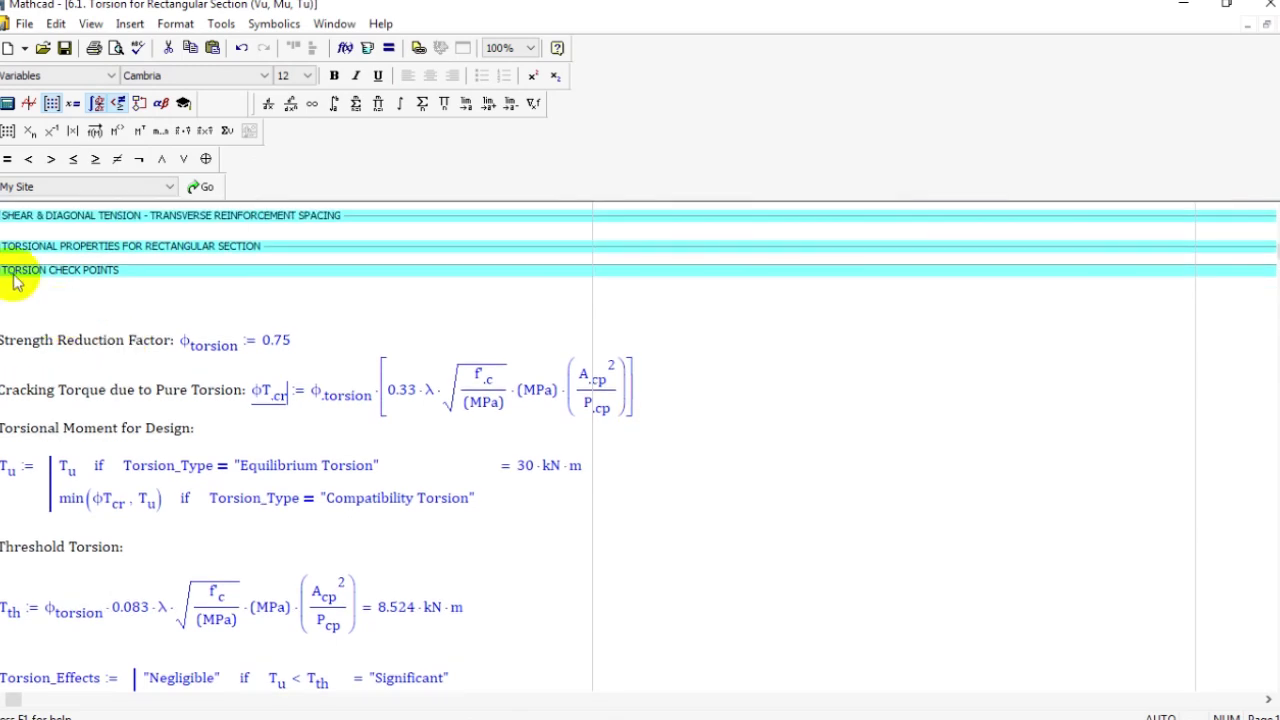
# - Add a little space between the torsional properties and torsion check points areas
pyautogui.click(17, 276)
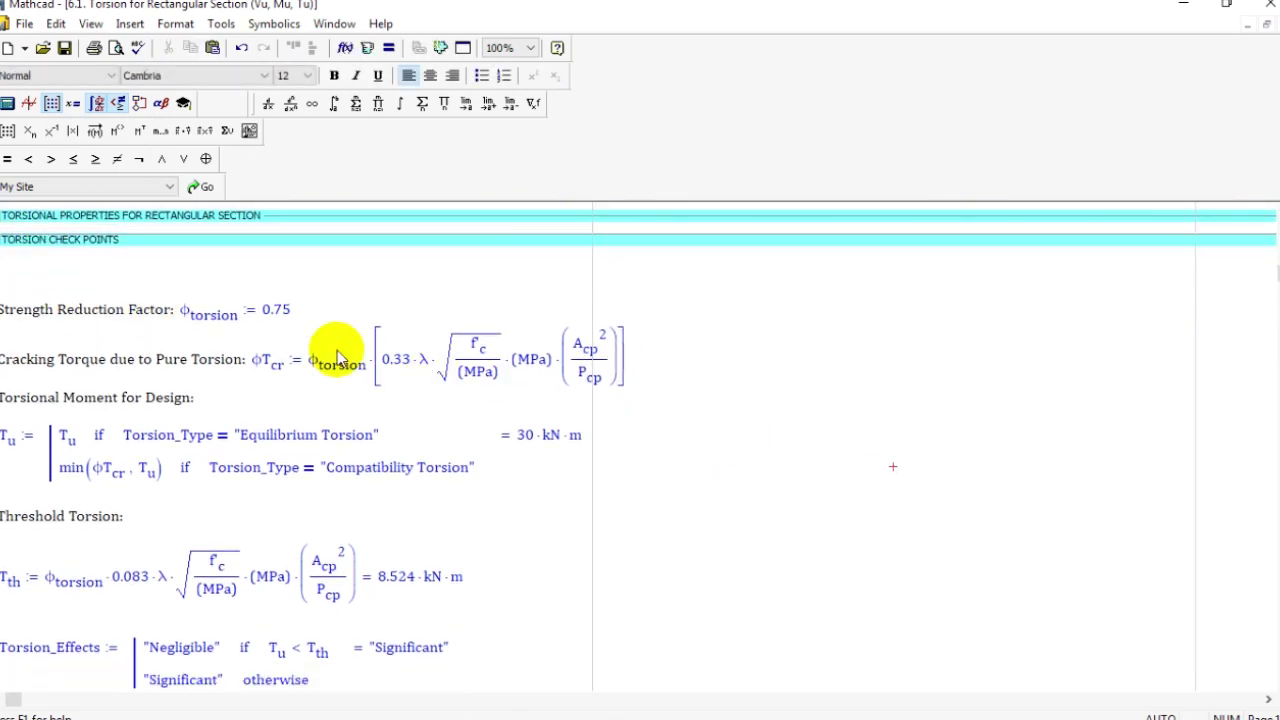
pyautogui.click(164, 229)
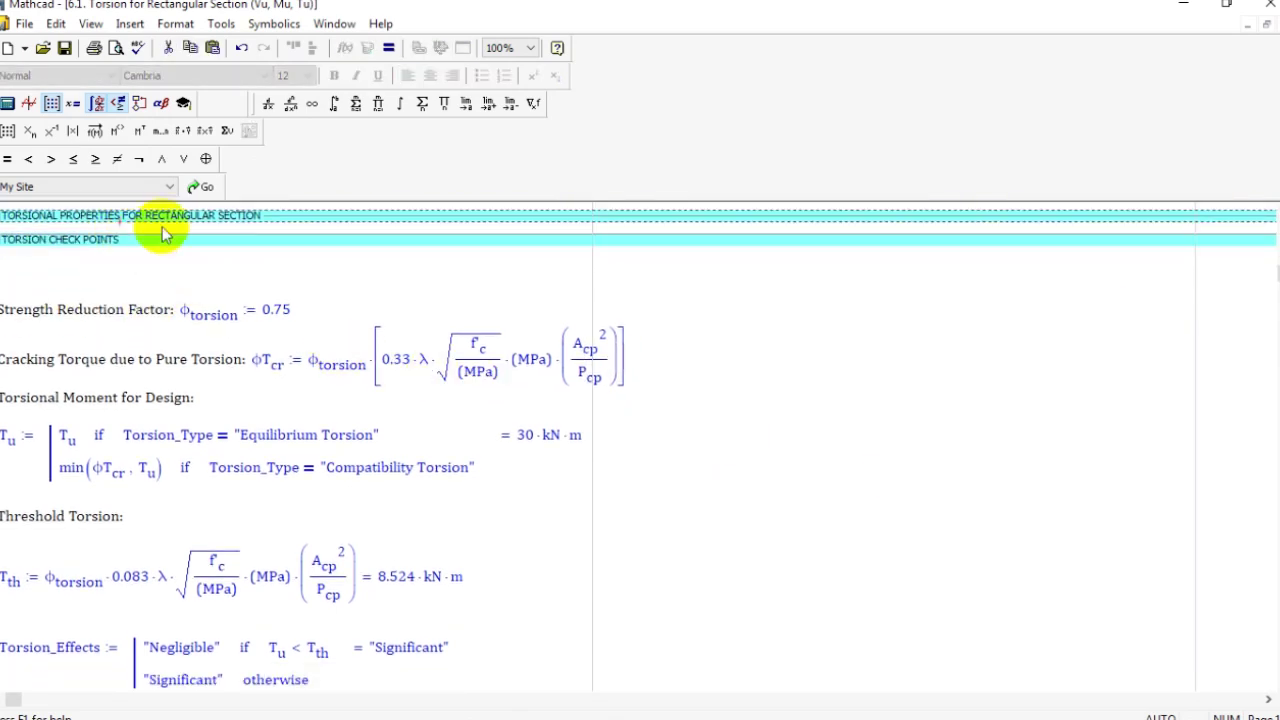
pyautogui.press('Return')
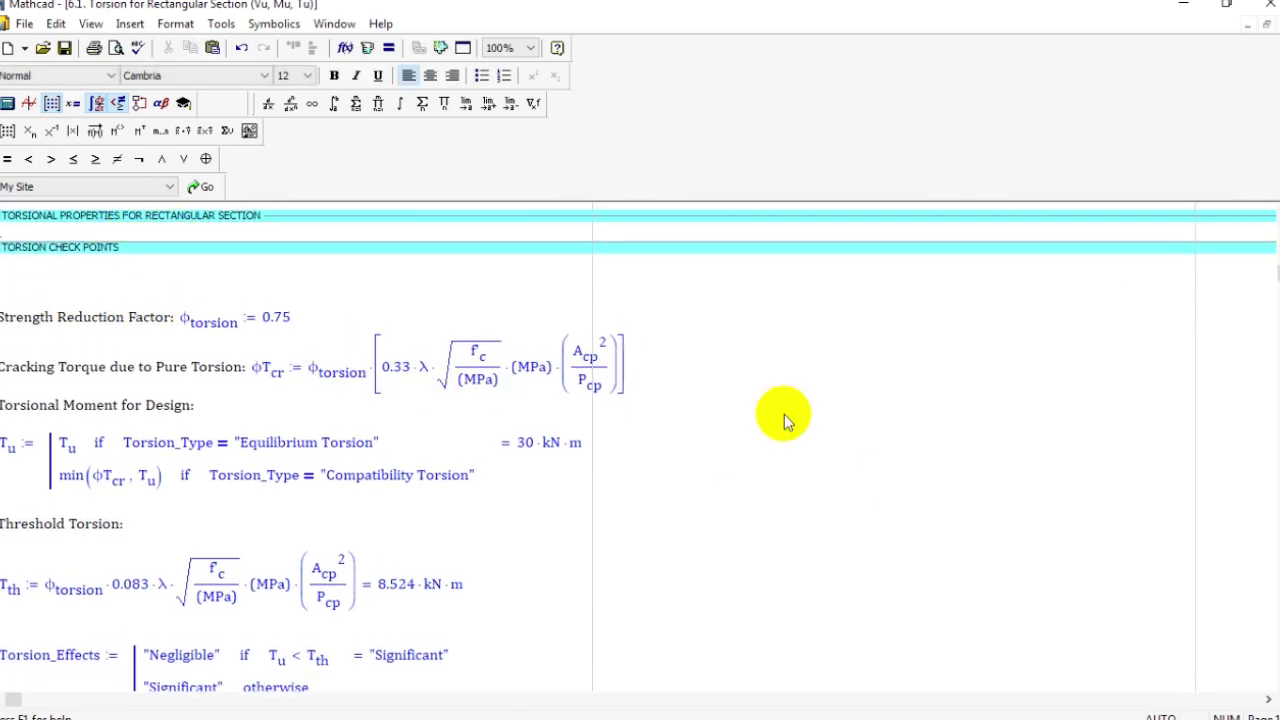
# - Examine the torsion check points, focusing on the Tu program for the design torsional moment
pyautogui.scroll(-3, 800, 371)
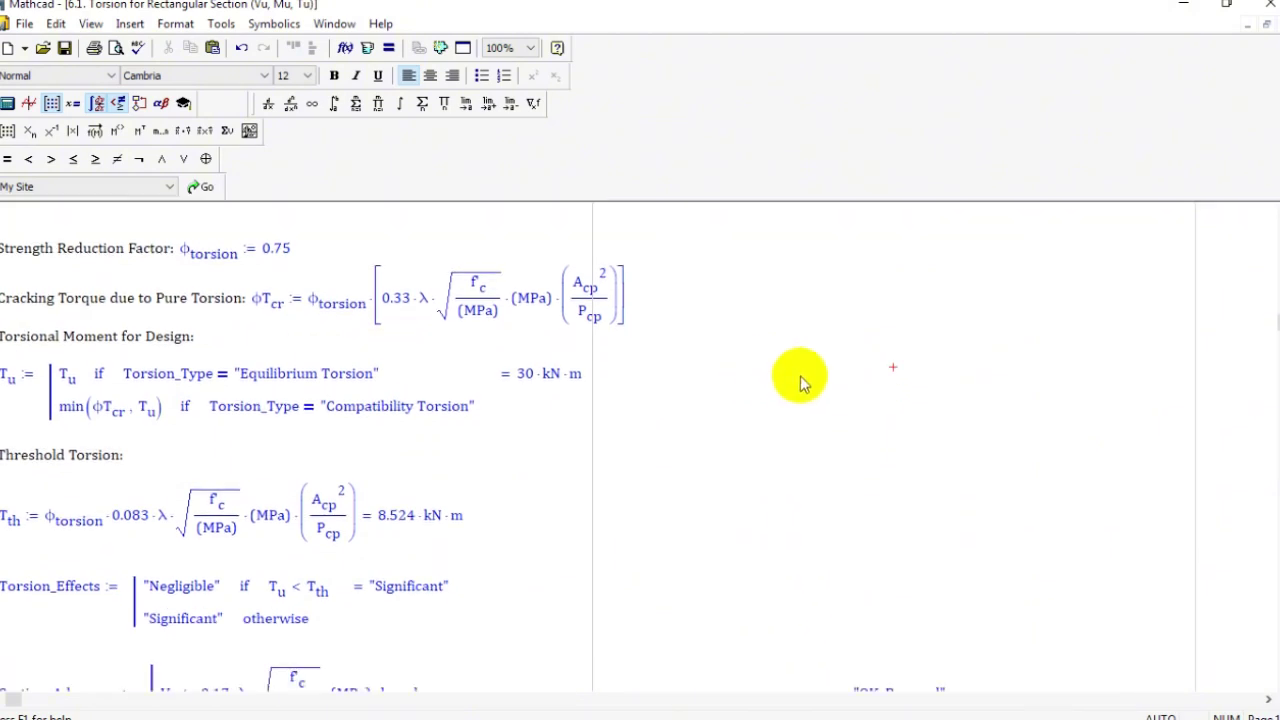
pyautogui.scroll(-1, 390, 345)
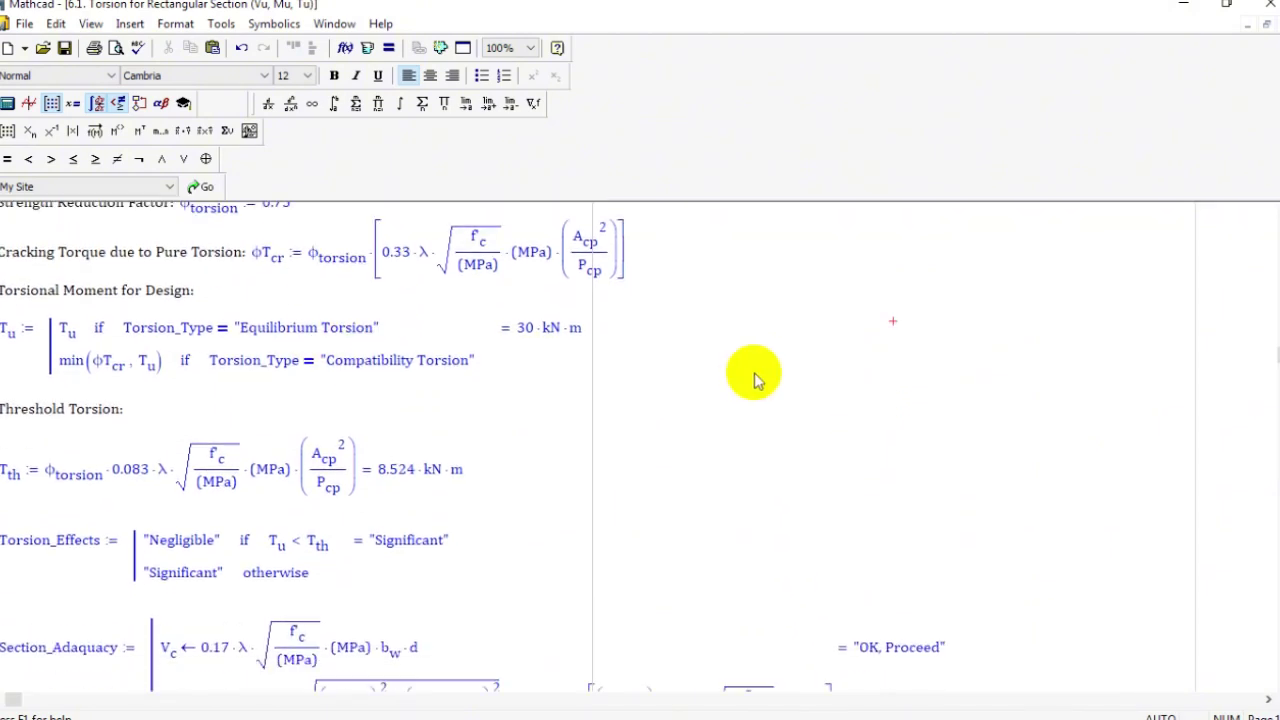
pyautogui.scroll(1, 755, 378)
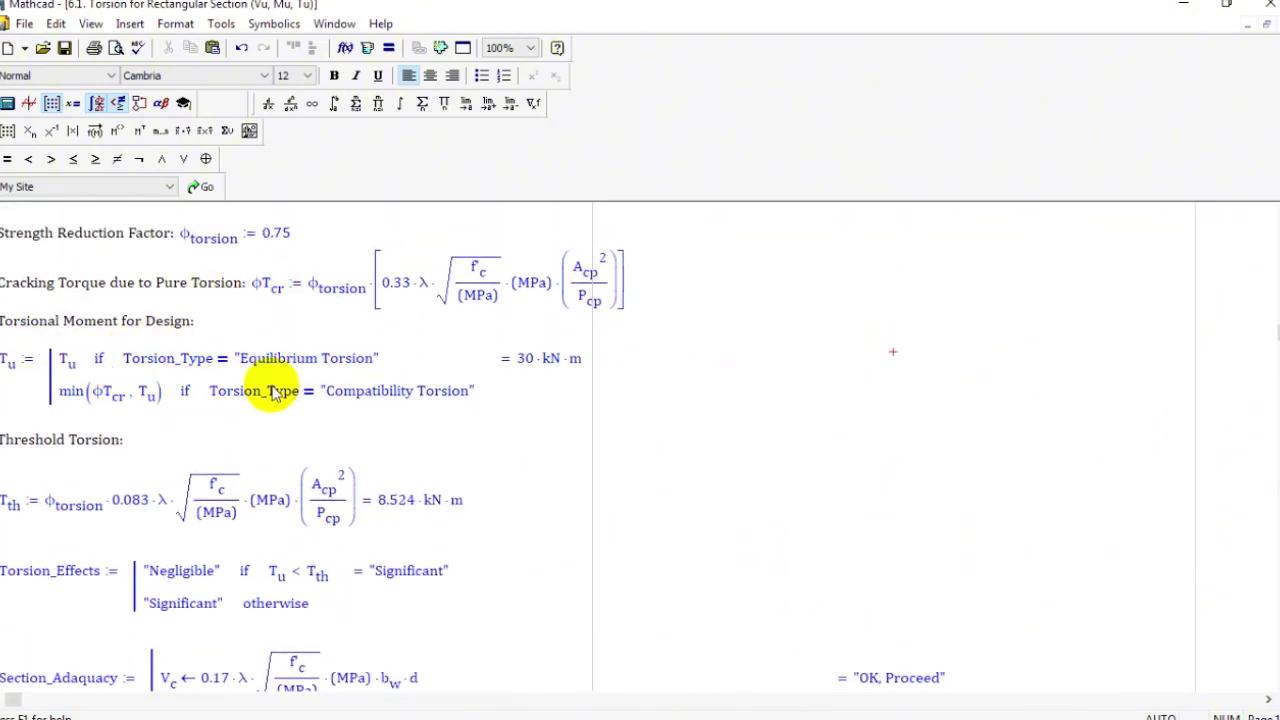
pyautogui.scroll(-1, 120, 409)
pyautogui.scroll(1, 120, 409)
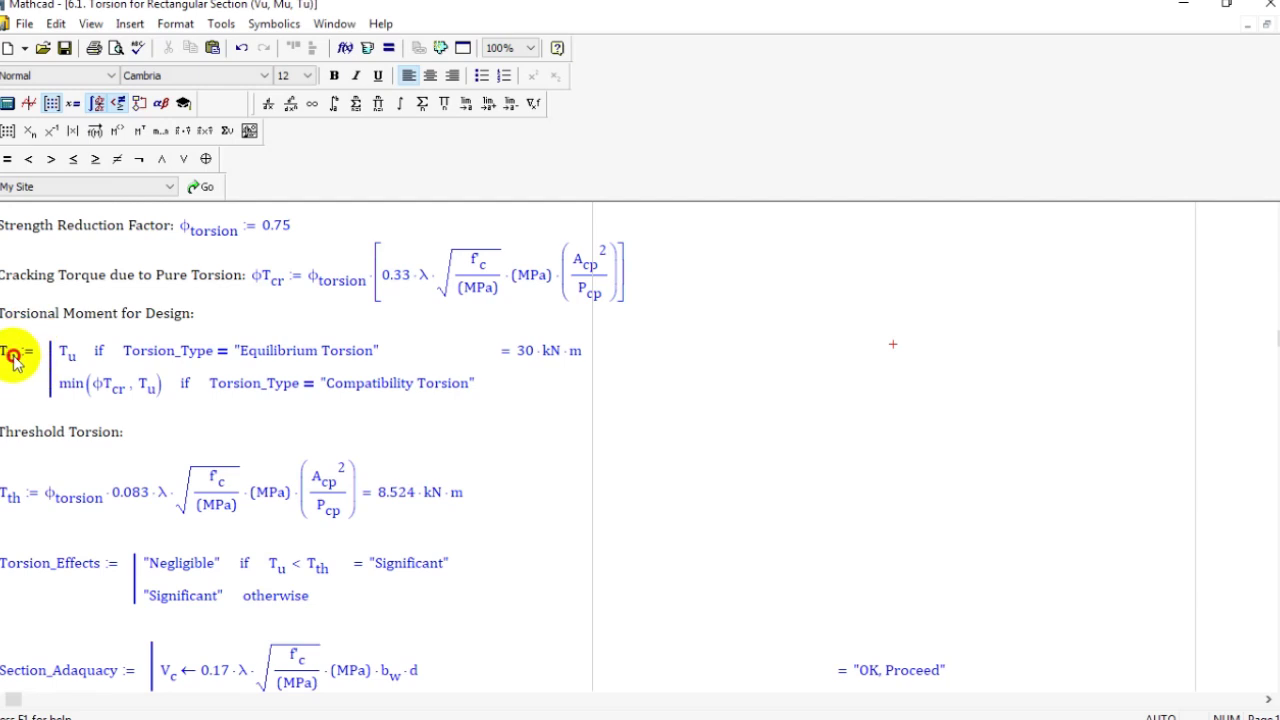
pyautogui.doubleClick(13, 357)
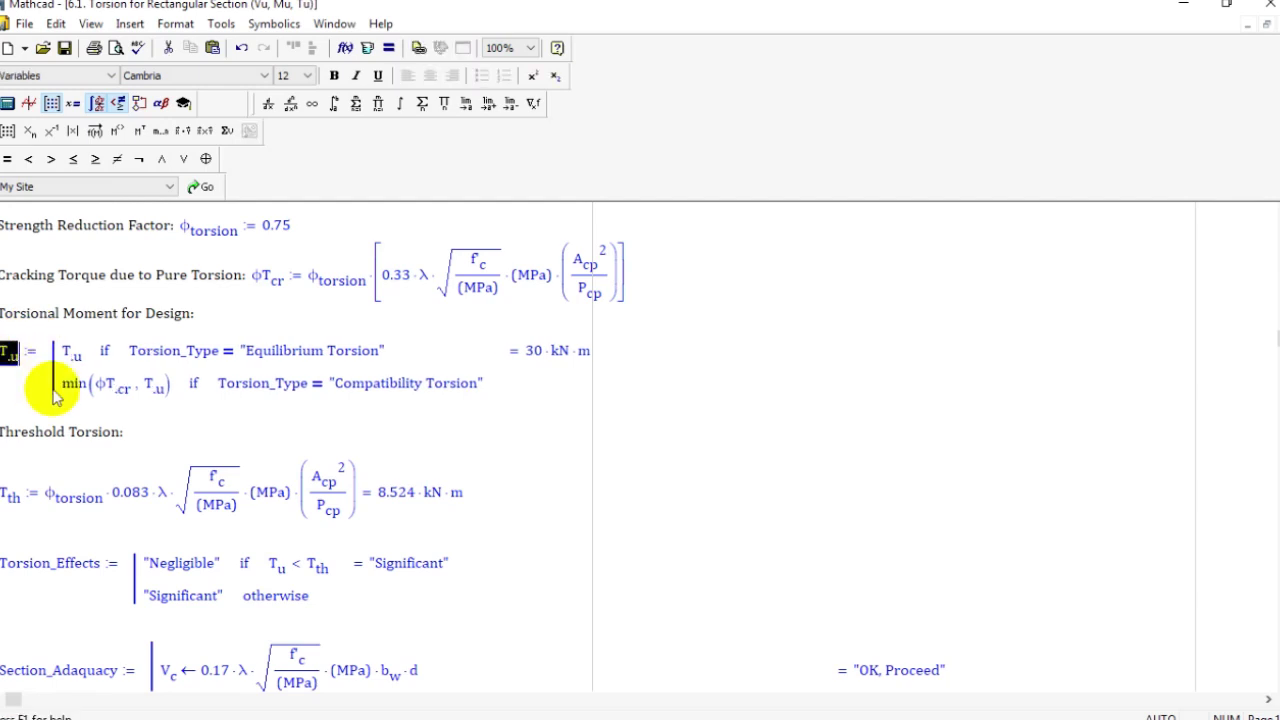
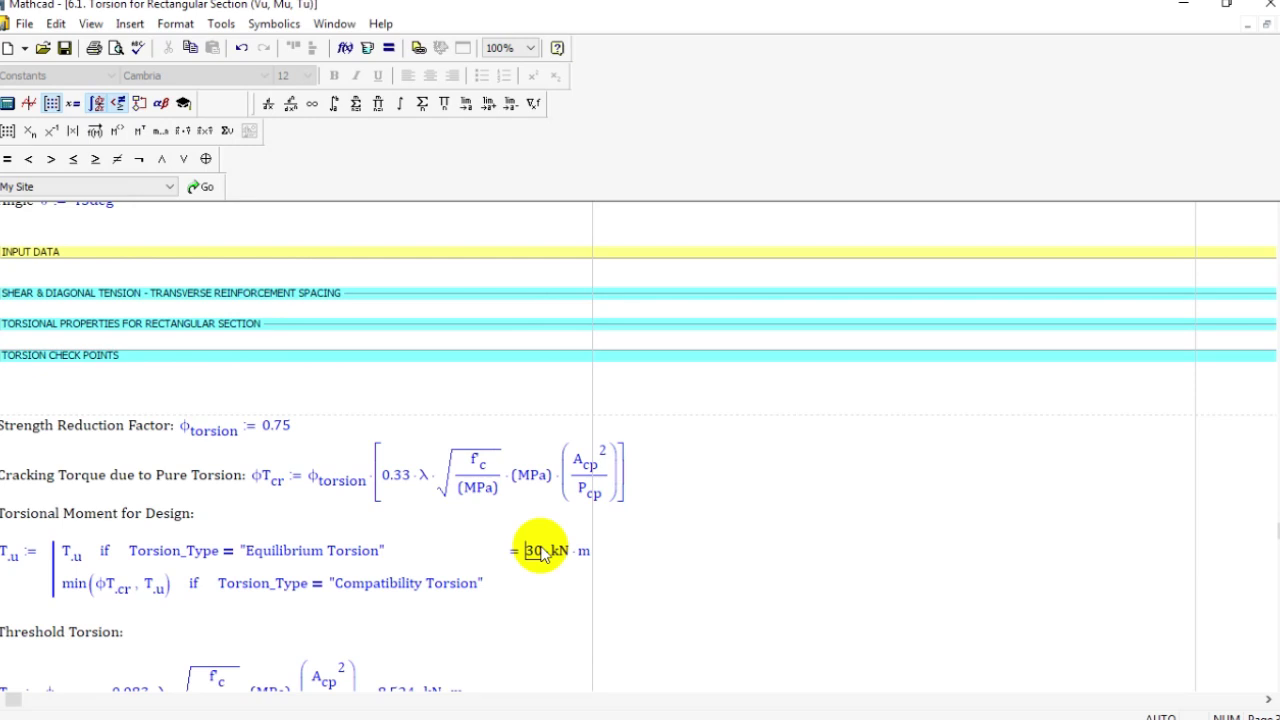
# - Evaluate the cracking torque due to pure torsion formula and display its result in kN·m
pyautogui.click(527, 423)
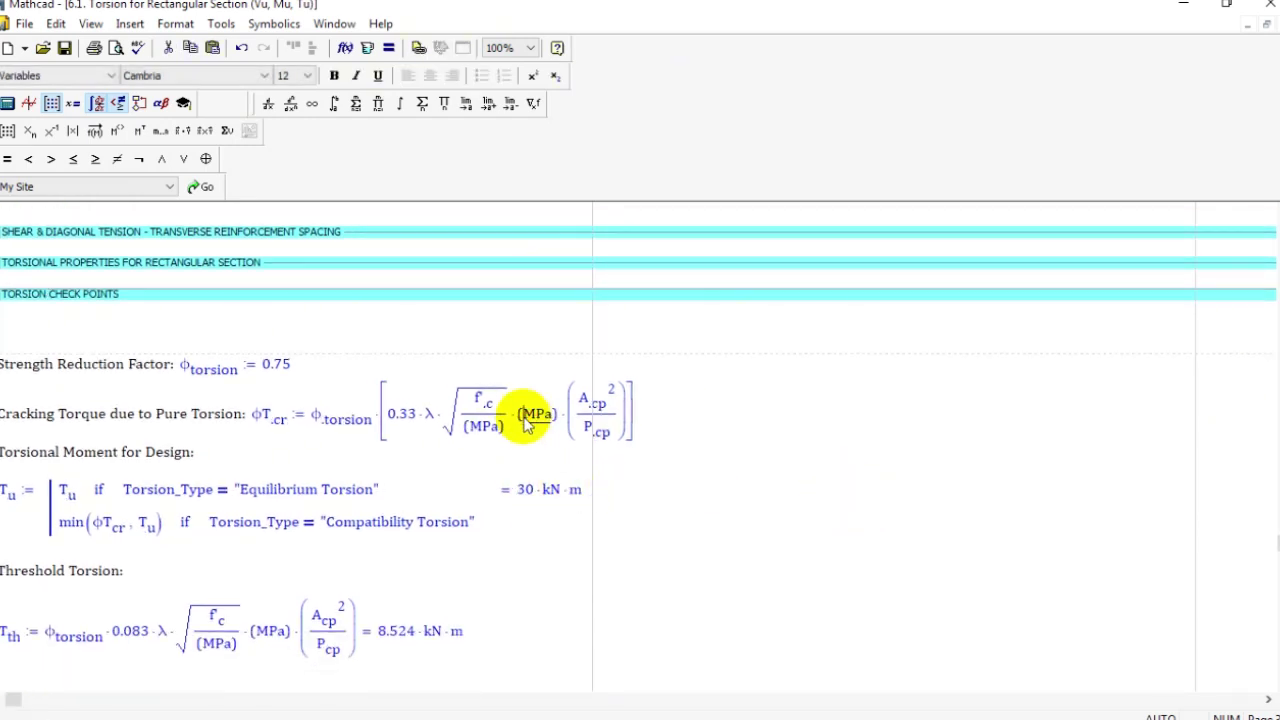
pyautogui.write('= 33891.206 J ■')
pyautogui.click(504, 430)
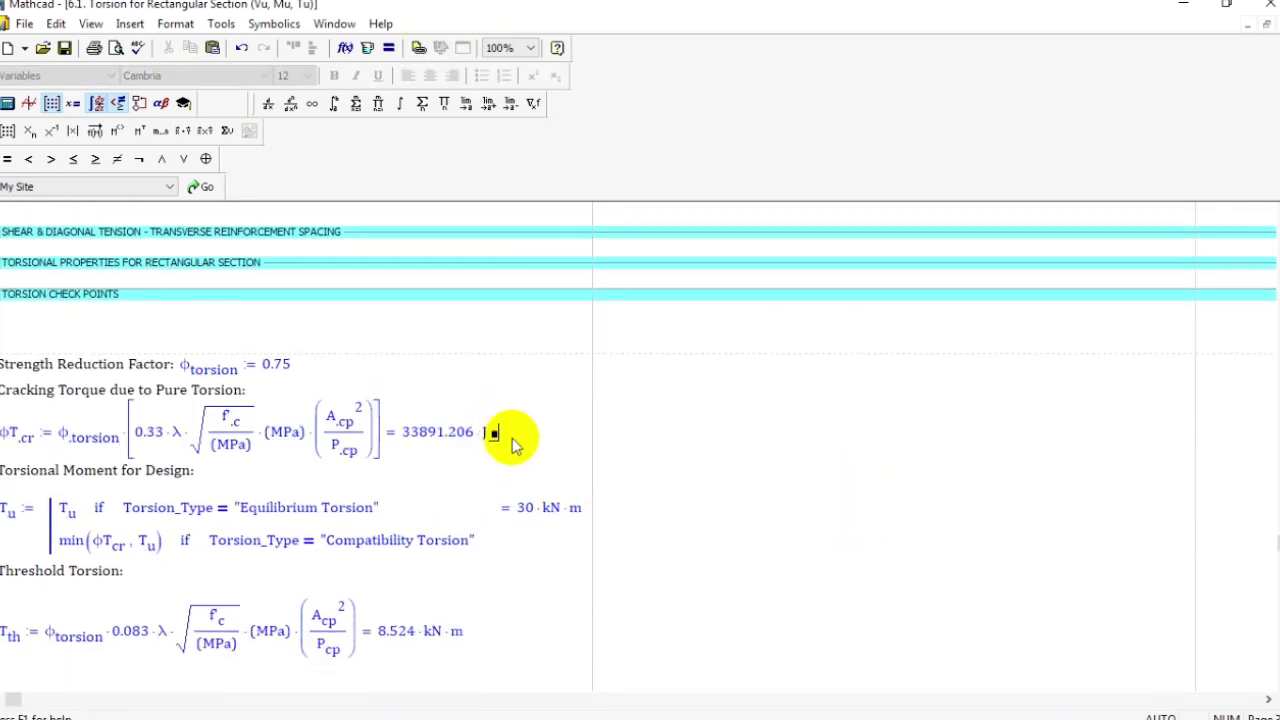
pyautogui.write('kN*m')
pyautogui.press('Return')
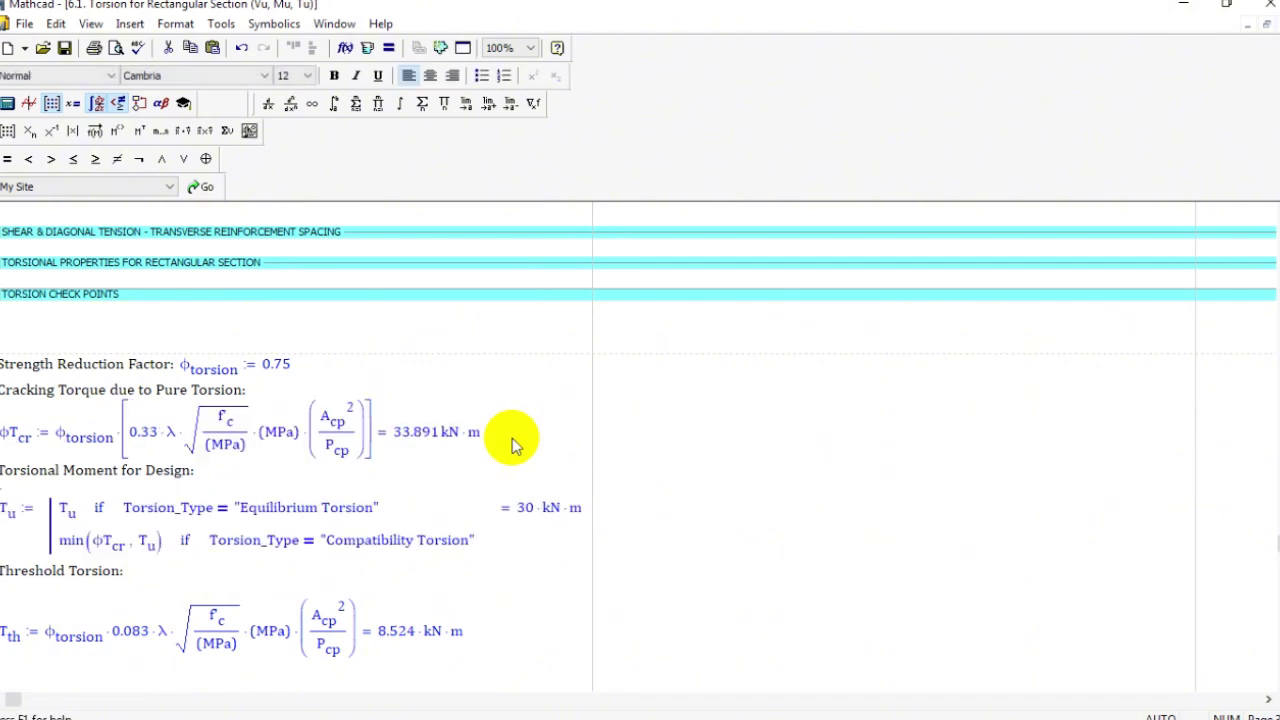
# - Widen the text region holding the cracking torque formula so its label, expression and result fit on one line
pyautogui.moveTo(182, 362); pyautogui.dragTo(249, 410)
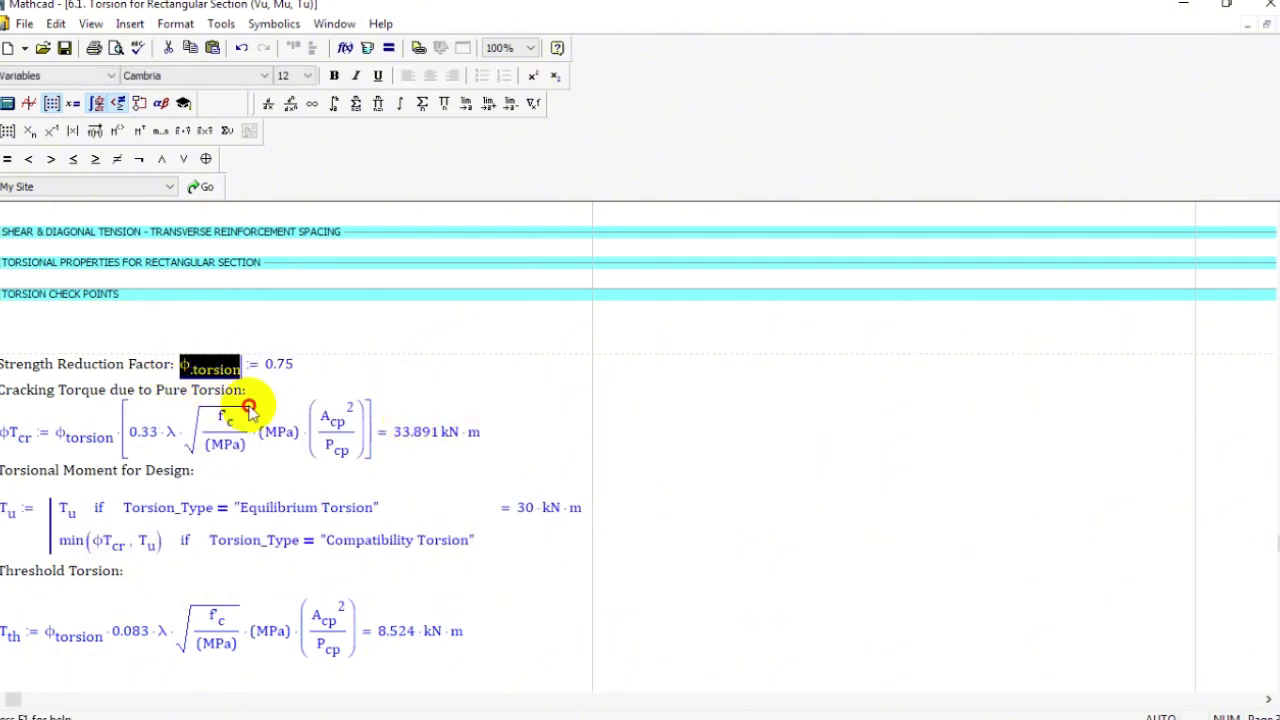
pyautogui.click(183, 390)
pyautogui.moveTo(639, 456); pyautogui.dragTo(745, 447)
pyautogui.scroll(-1, 808, 440)
pyautogui.click(808, 441)
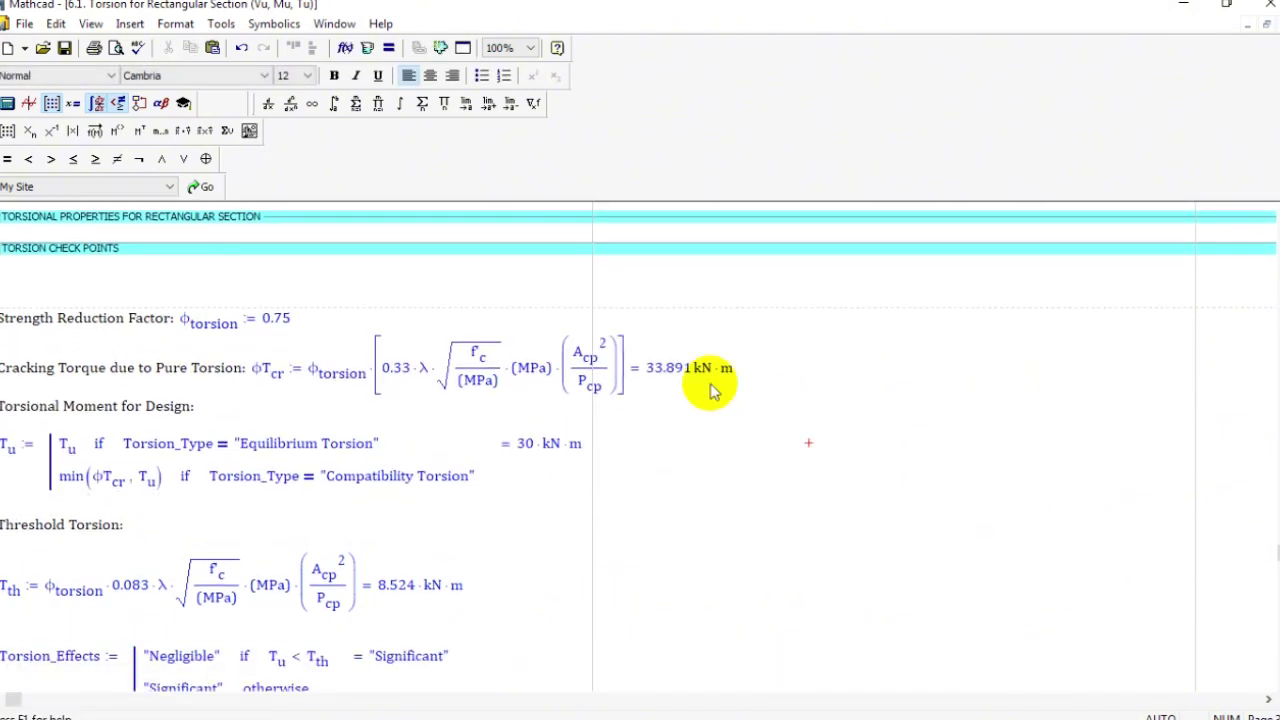
pyautogui.click(681, 369)
pyautogui.click(89, 343)
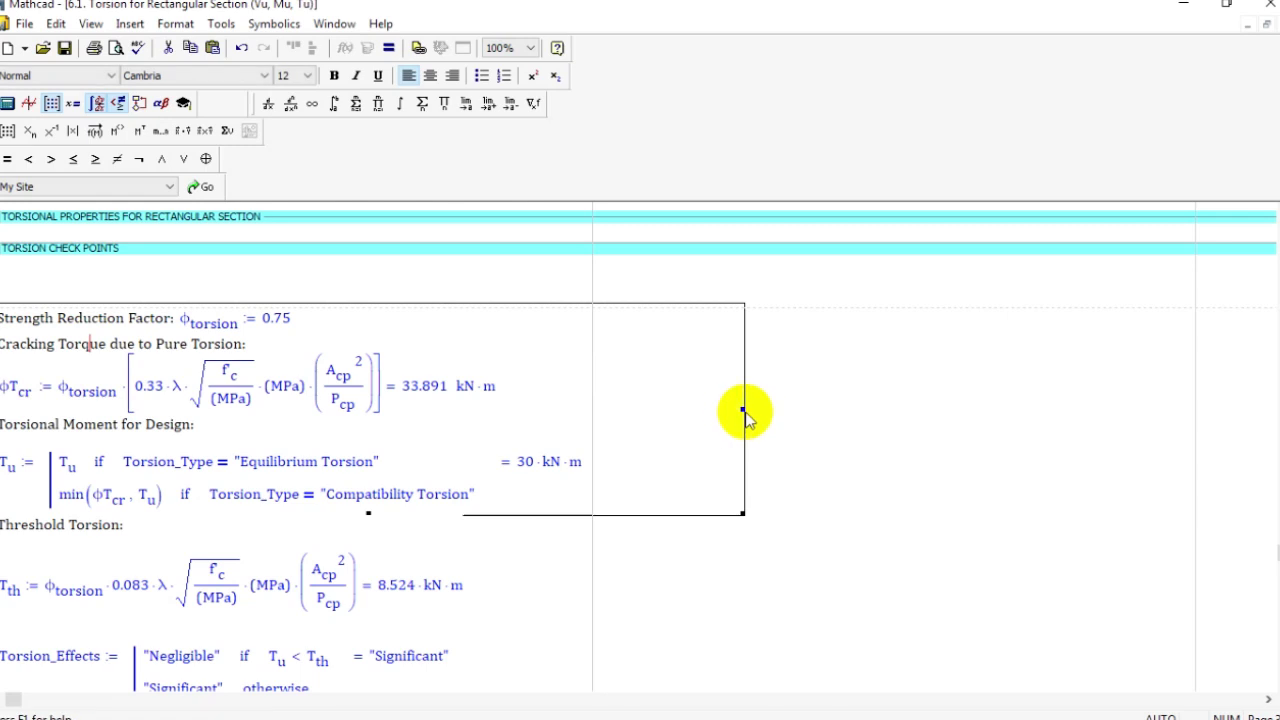
pyautogui.moveTo(742, 409); pyautogui.dragTo(812, 405)
pyautogui.click(877, 381)
pyautogui.scroll(-1, 371, 314)
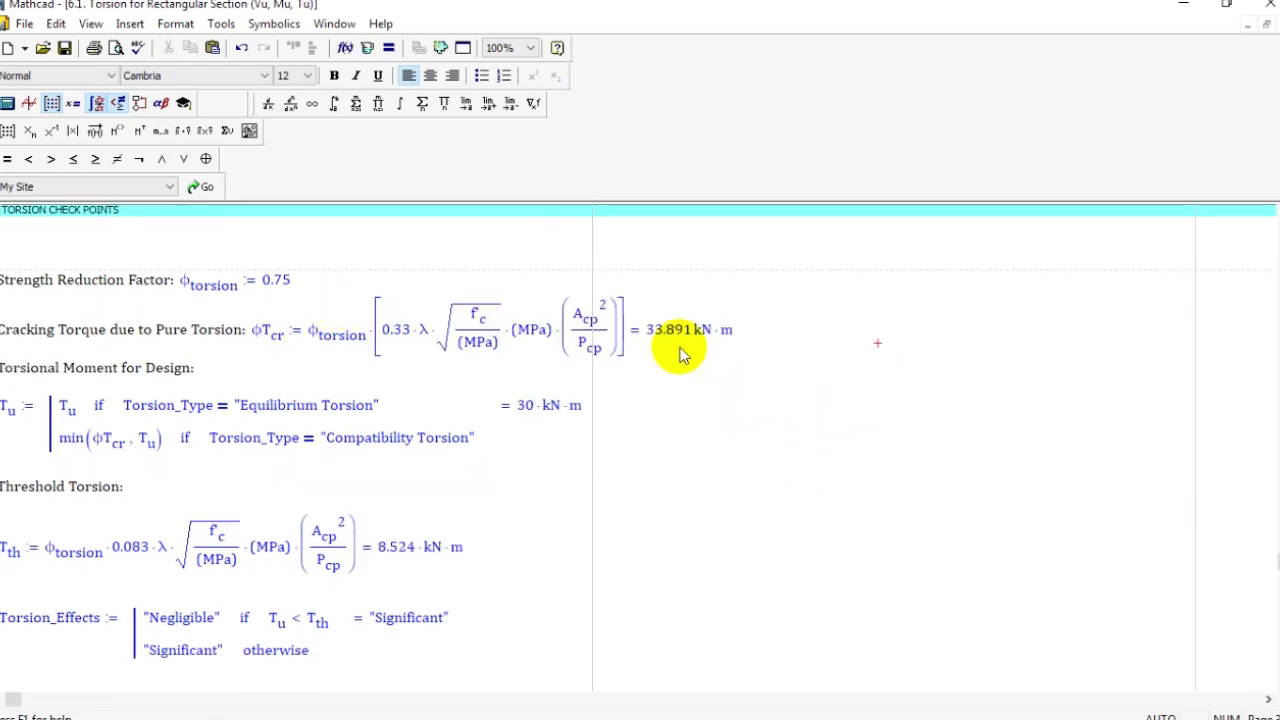
# - Check the design torsional moment result and narrow the surrounding text region to just beyond the cracking torque result
pyautogui.click(543, 408)
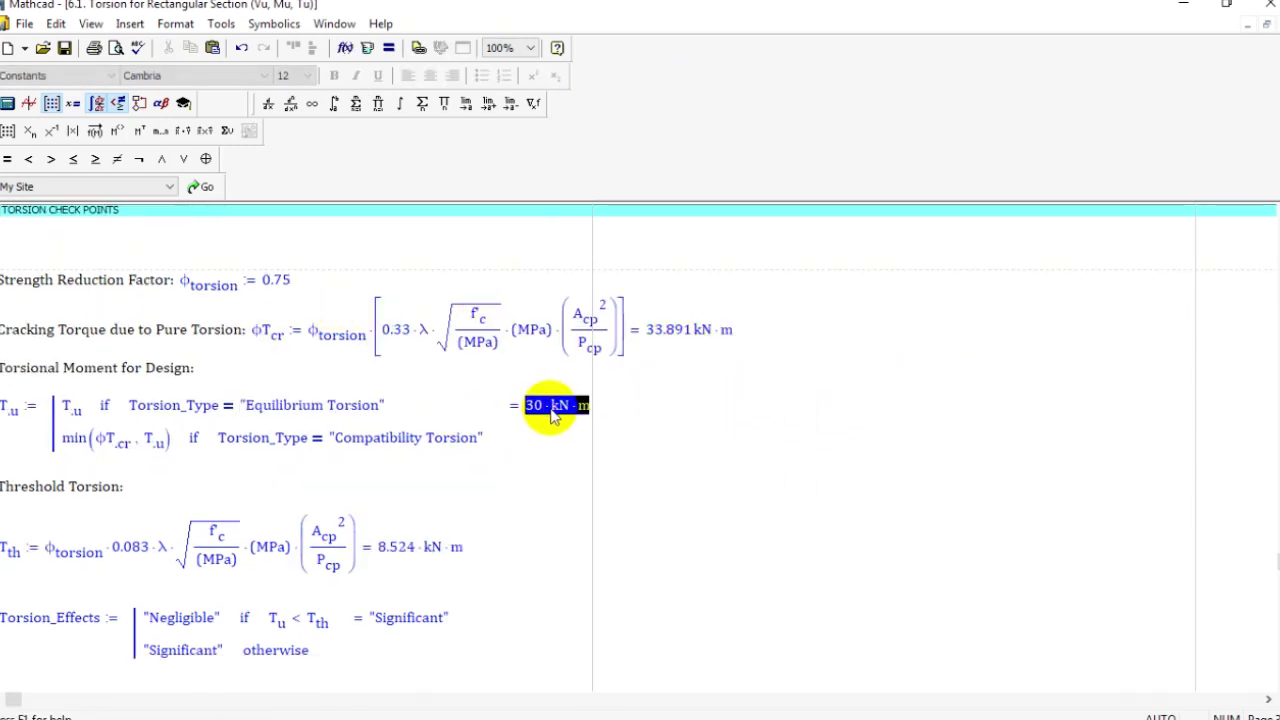
pyautogui.click(640, 381)
pyautogui.scroll(-1, 720, 368)
pyautogui.moveTo(808, 345); pyautogui.dragTo(757, 340)
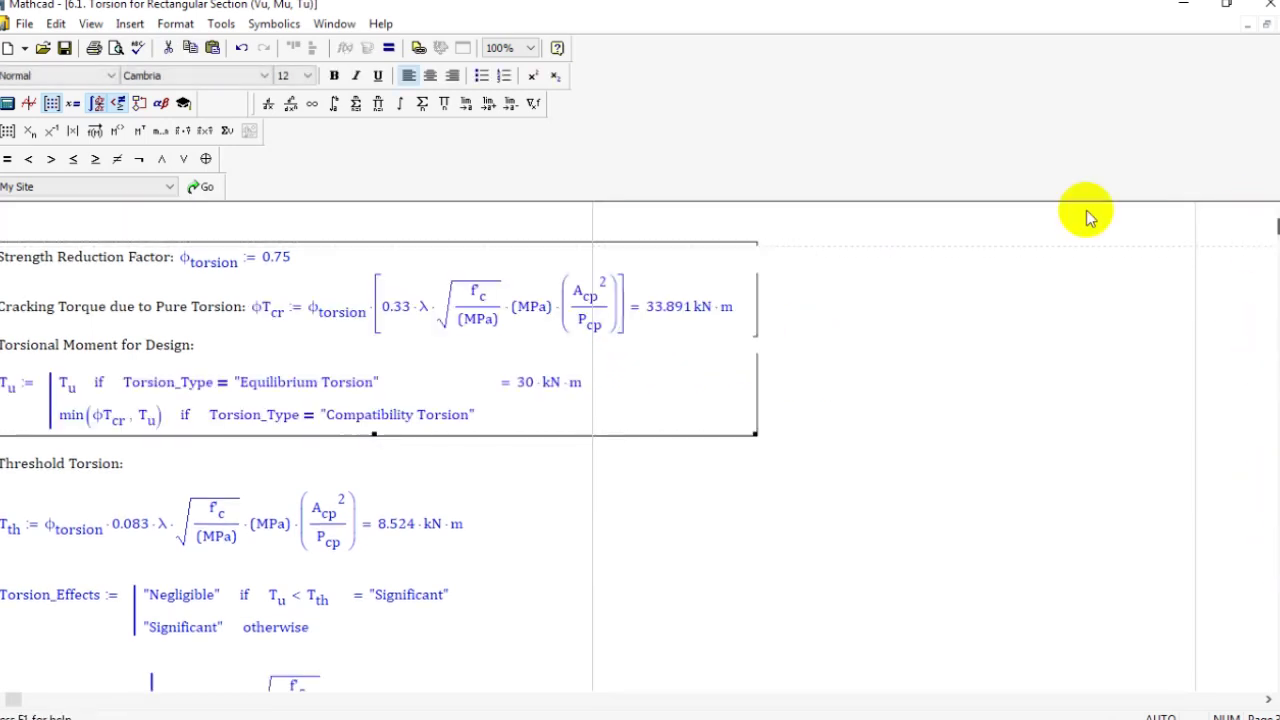
pyautogui.click(178, 286)
pyautogui.click(756, 341)
# - Look over the worksheet's input data, and switch to Chapter-4.4.pdf in Acrobat at the cracking torque calculation on page 13
pyautogui.scroll(-4, 757, 342)
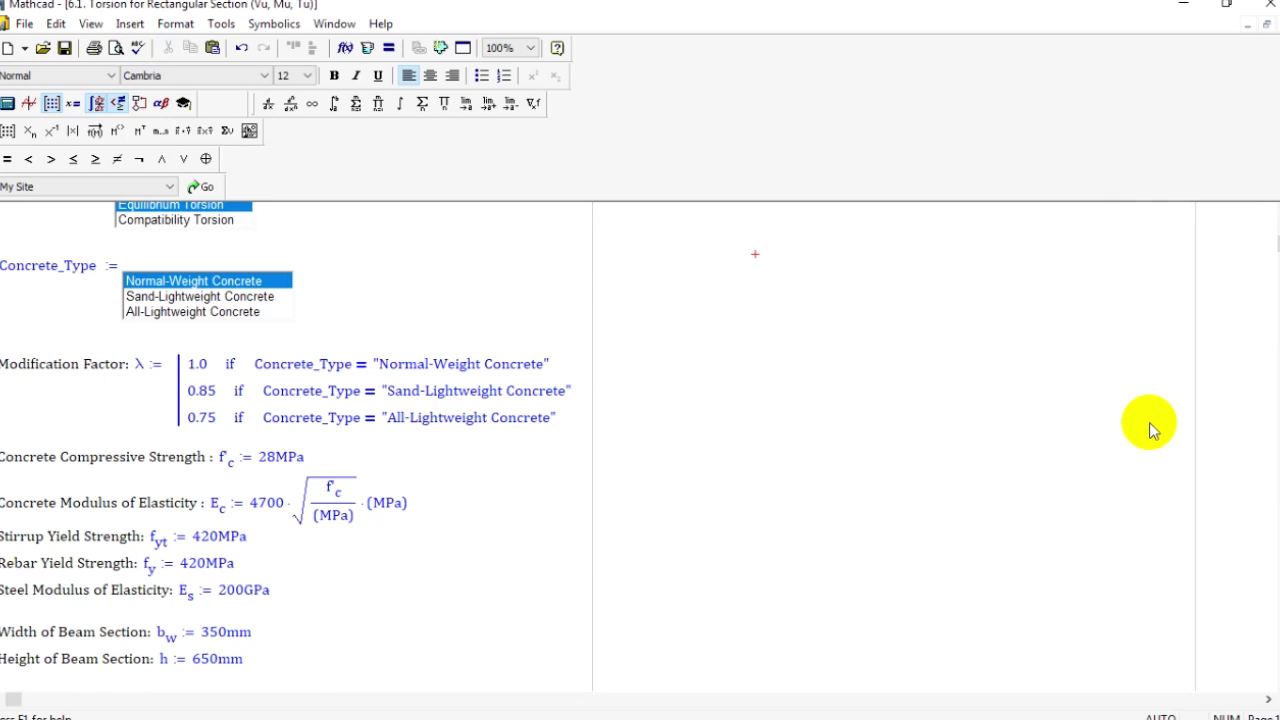
pyautogui.click(1276, 362)
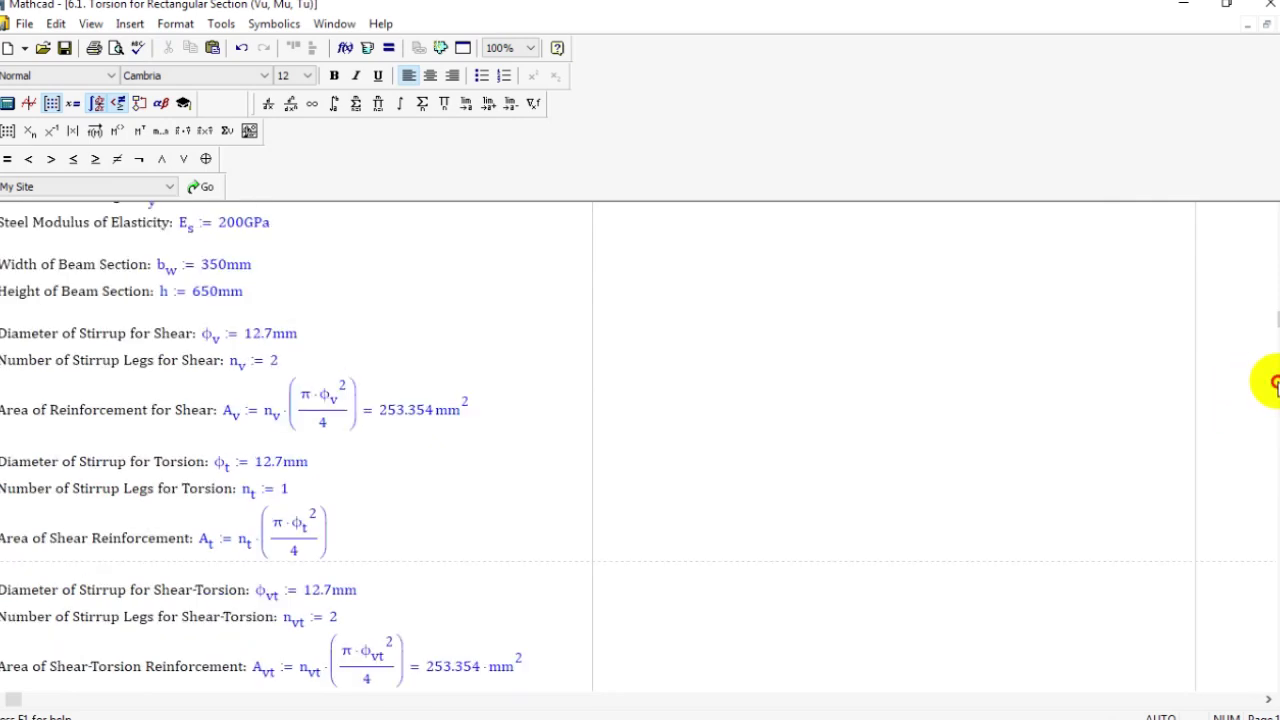
pyautogui.click(1276, 385)
pyautogui.moveTo(620, 708)
pyautogui.moveTo(510, 632)
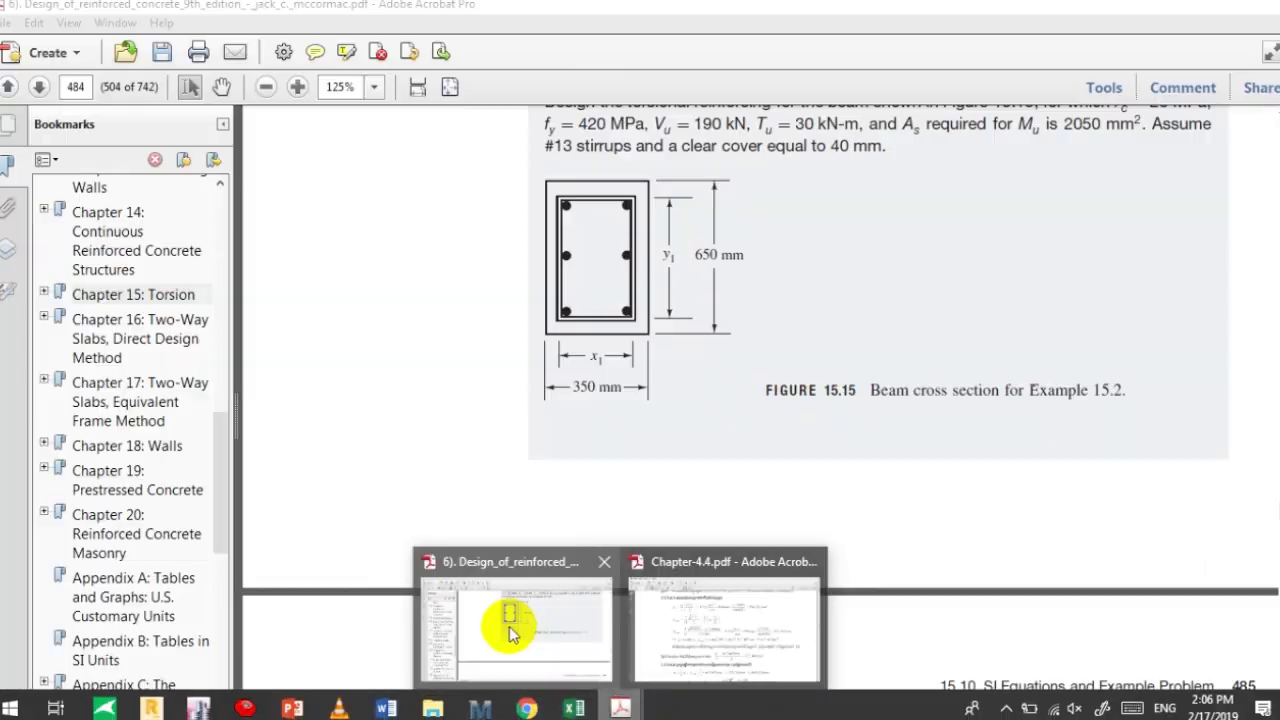
pyautogui.click(735, 600)
pyautogui.click(1270, 170)
pyautogui.scroll(15, 1028, 251)
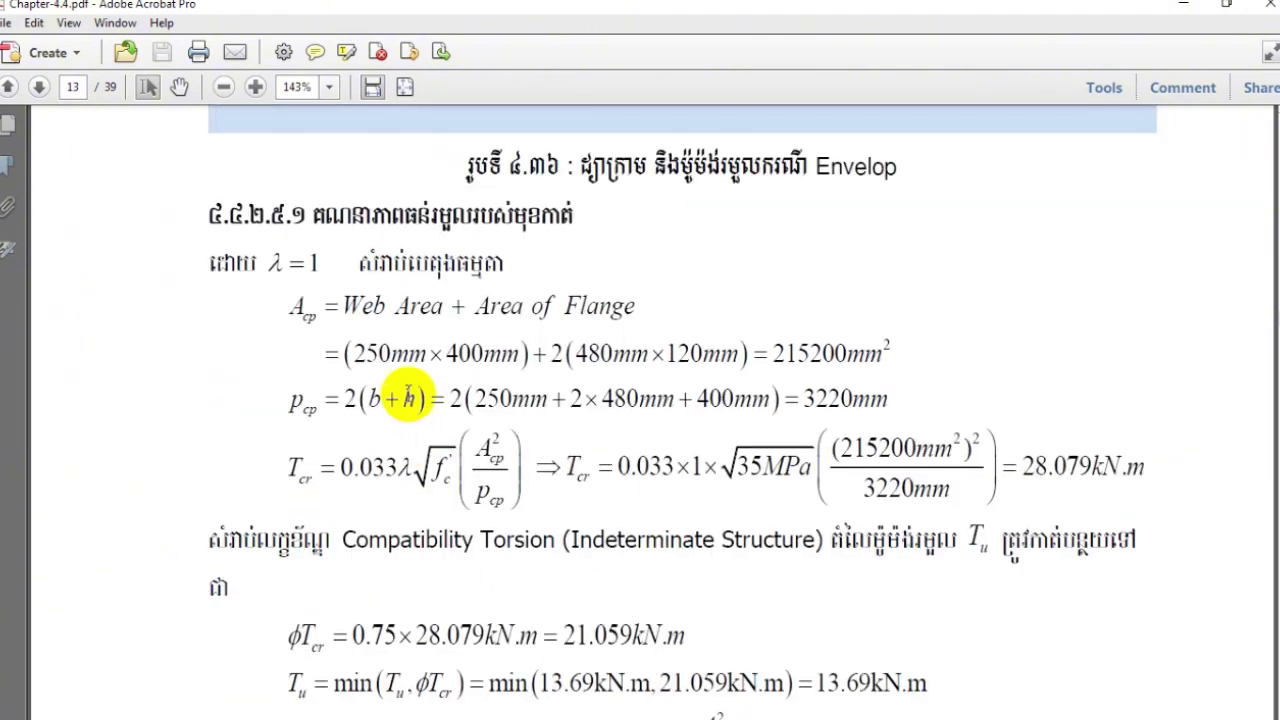
pyautogui.scroll(-3, 400, 390)
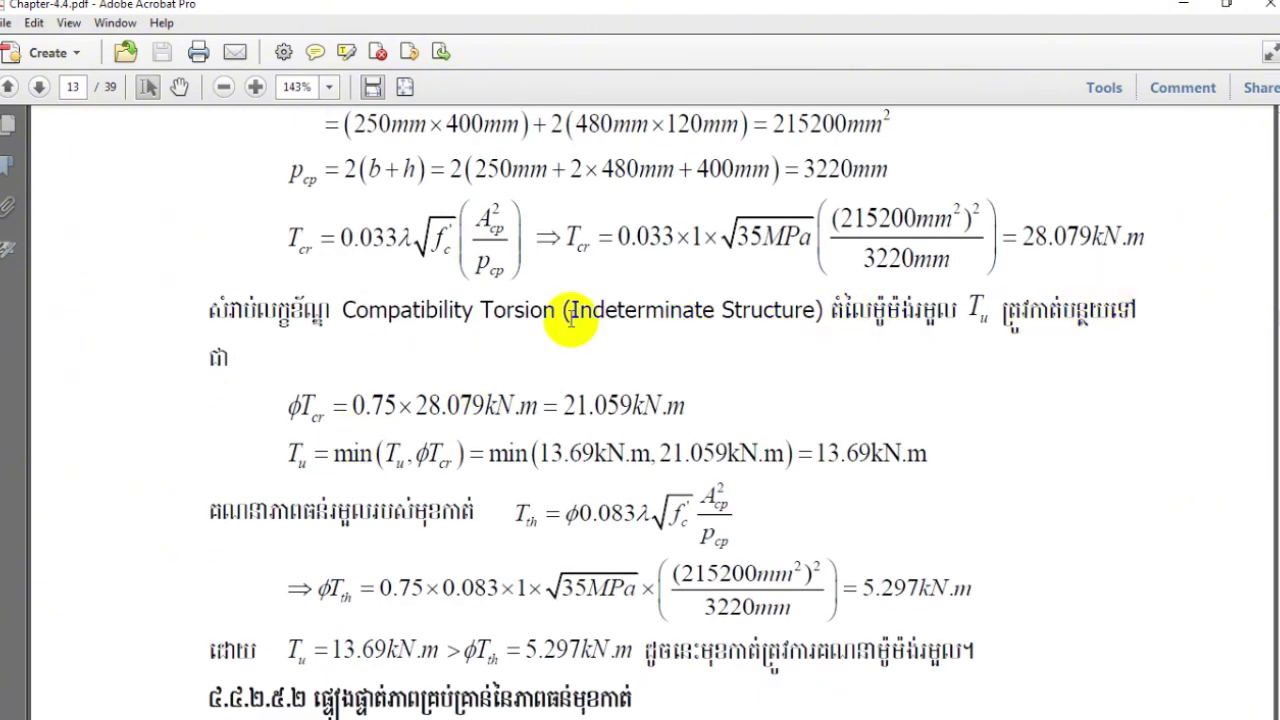
# - Examine the PDF's compatibility torsion passage, following how ϕTcr is calculated and how Tu is reduced to the smaller of Tu and ϕTcr
pyautogui.moveTo(210, 312); pyautogui.dragTo(434, 374)
pyautogui.moveTo(336, 386); pyautogui.dragTo(300, 409)
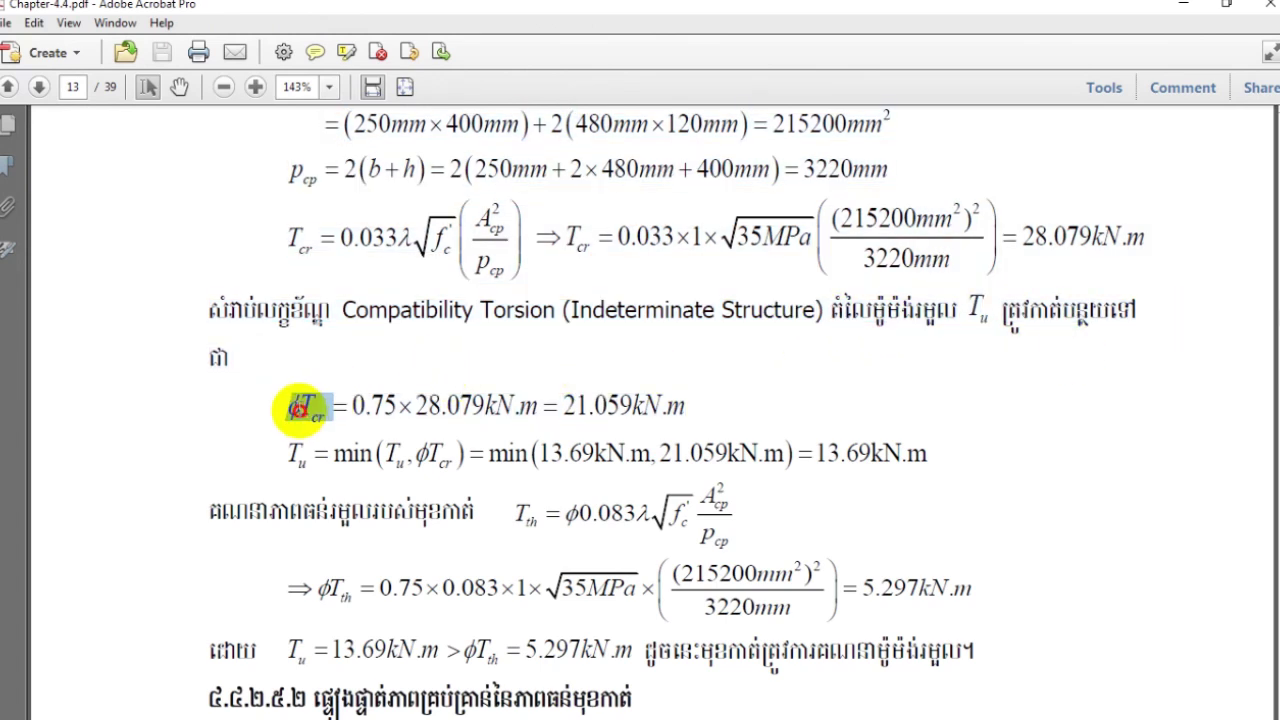
pyautogui.moveTo(713, 403); pyautogui.dragTo(565, 408)
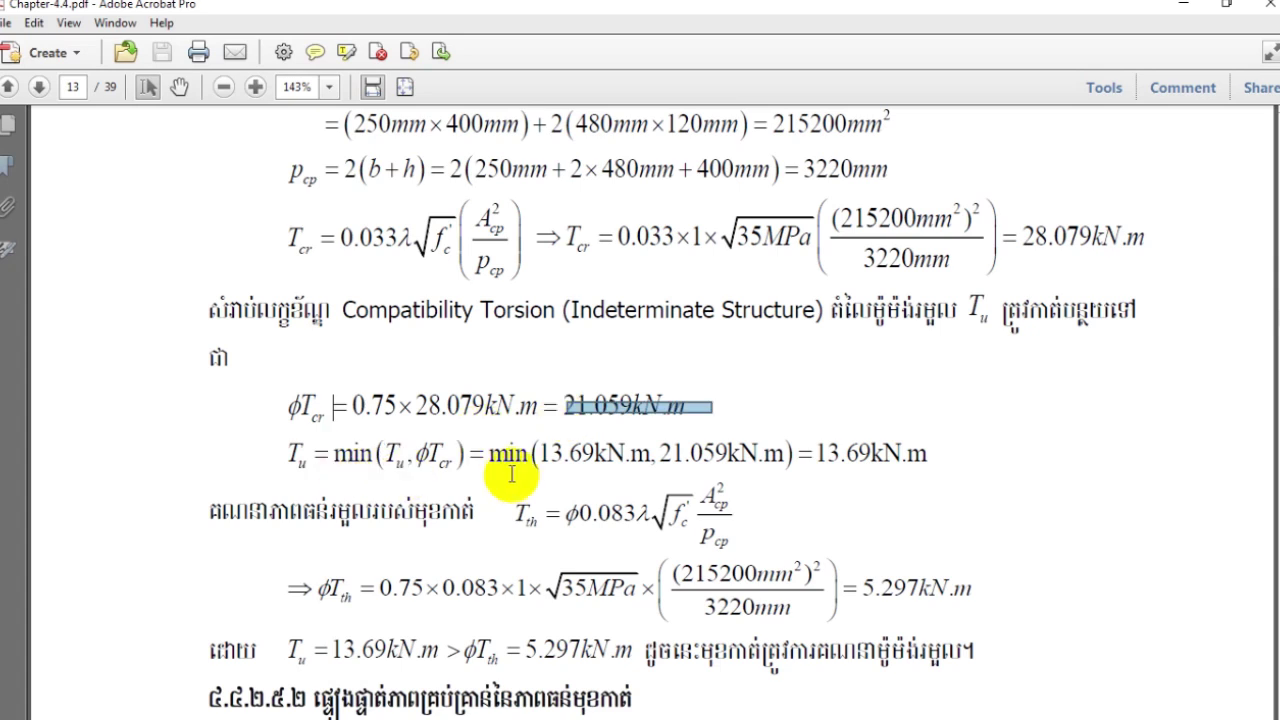
pyautogui.moveTo(600, 464); pyautogui.dragTo(537, 460)
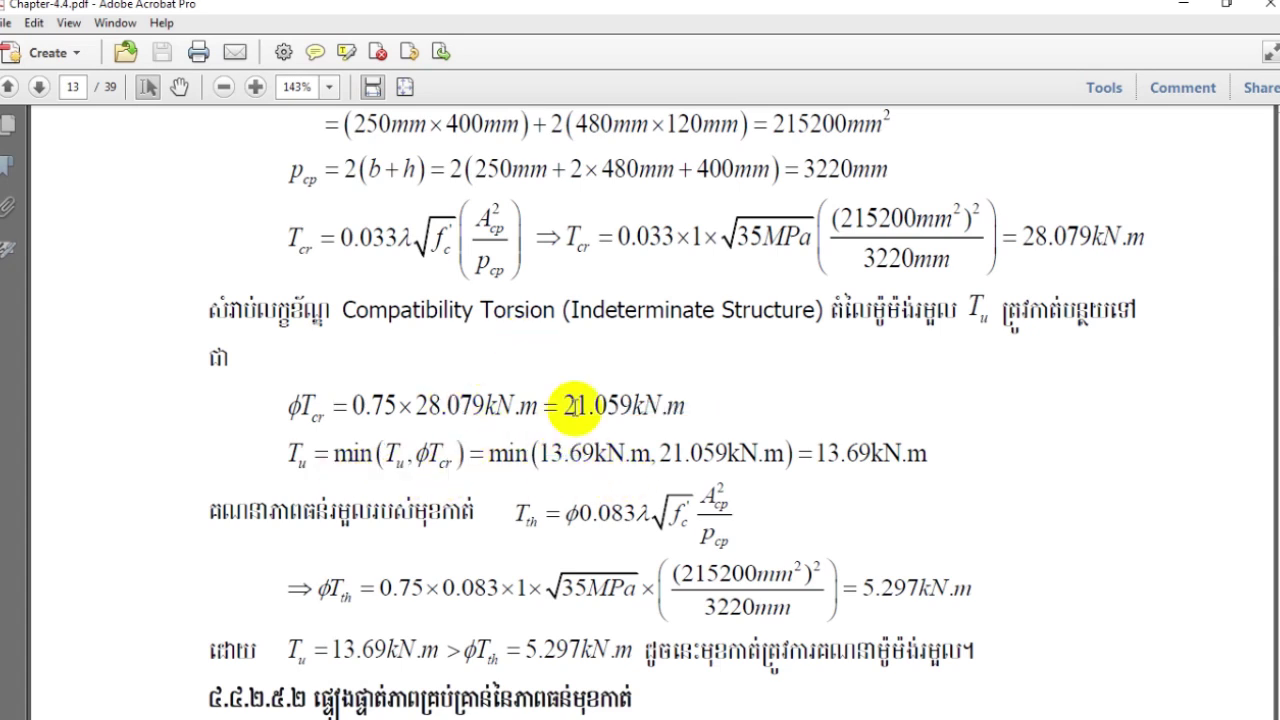
pyautogui.moveTo(713, 403); pyautogui.dragTo(563, 420)
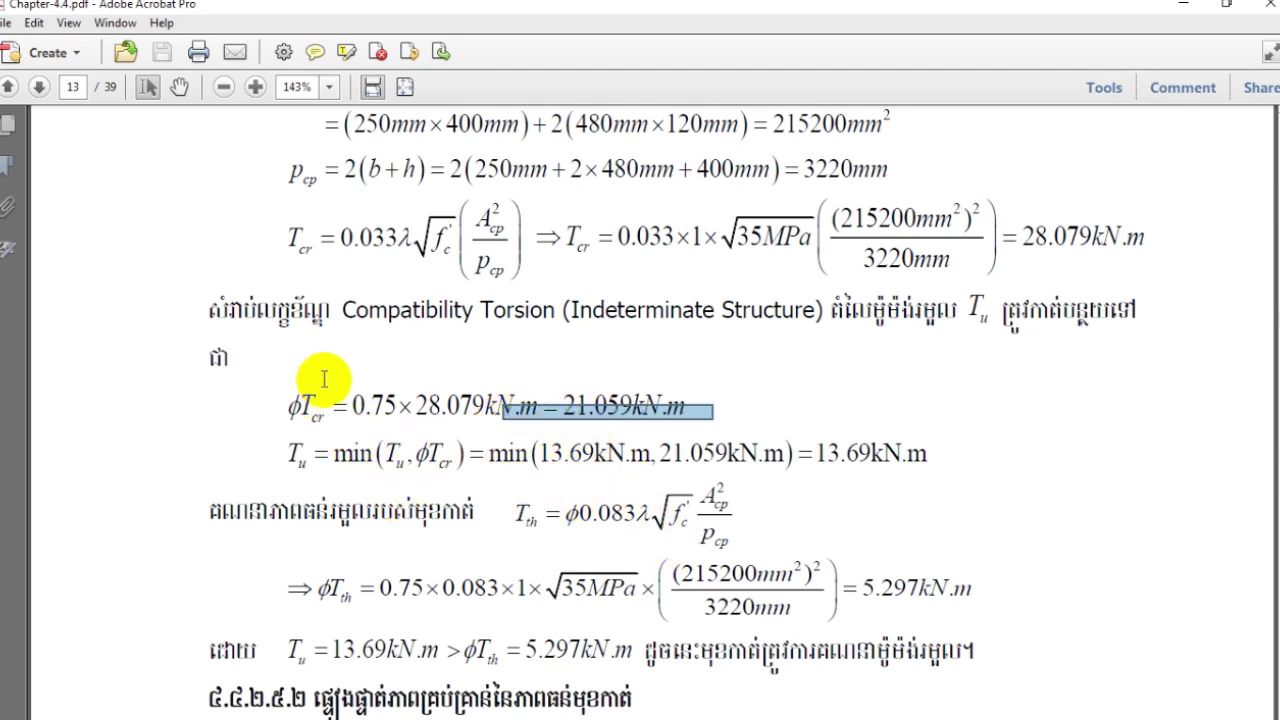
pyautogui.click(300, 405)
pyautogui.moveTo(976, 404); pyautogui.dragTo(628, 483)
pyautogui.moveTo(851, 287); pyautogui.dragTo(284, 355)
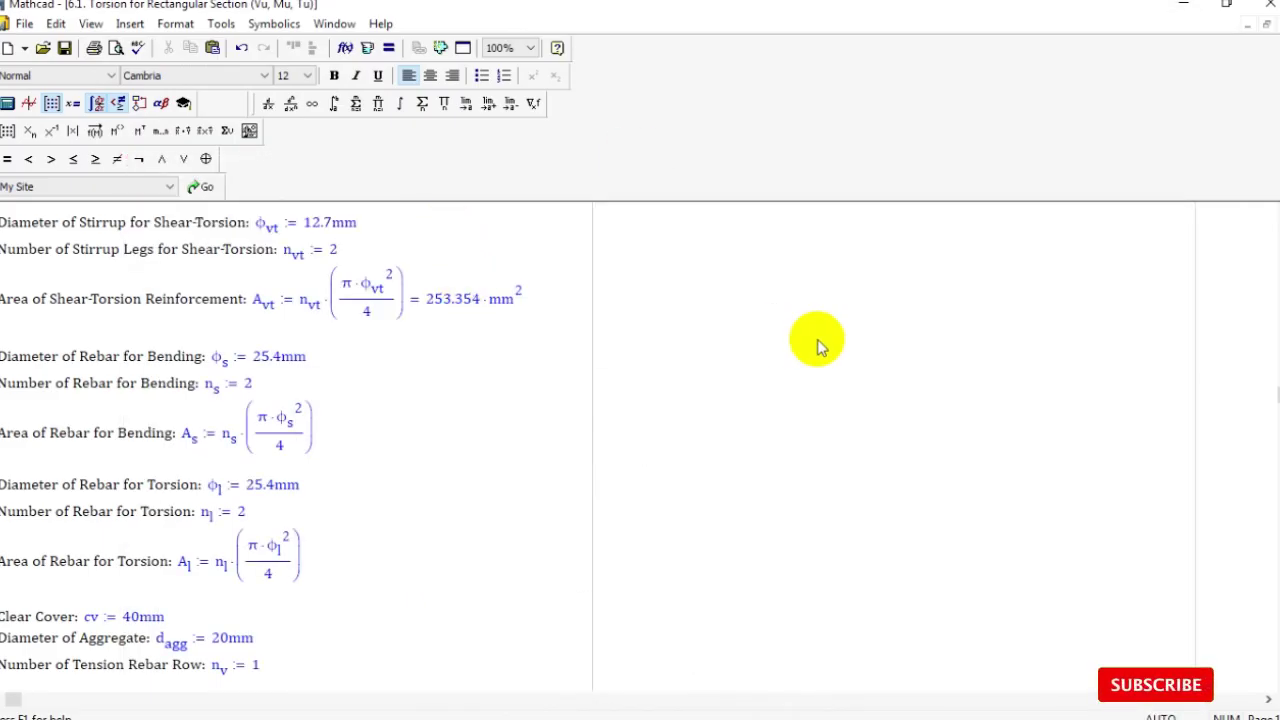
# - Switch back to the Mathcad worksheet and examine the threshold torsion formula in the torsion check points area
pyautogui.click(1276, 529)
pyautogui.click(1276, 530)
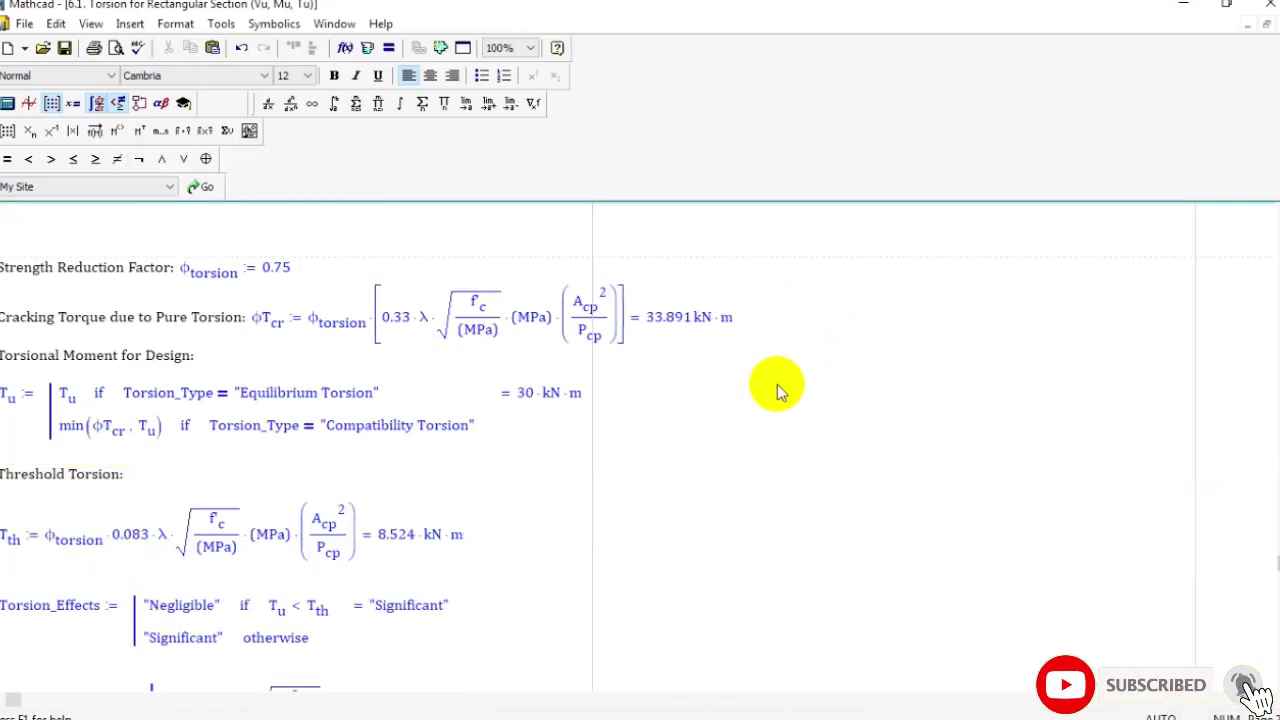
pyautogui.scroll(-1, 580, 360)
pyautogui.doubleClick(71, 318)
pyautogui.scroll(-5, 697, 508)
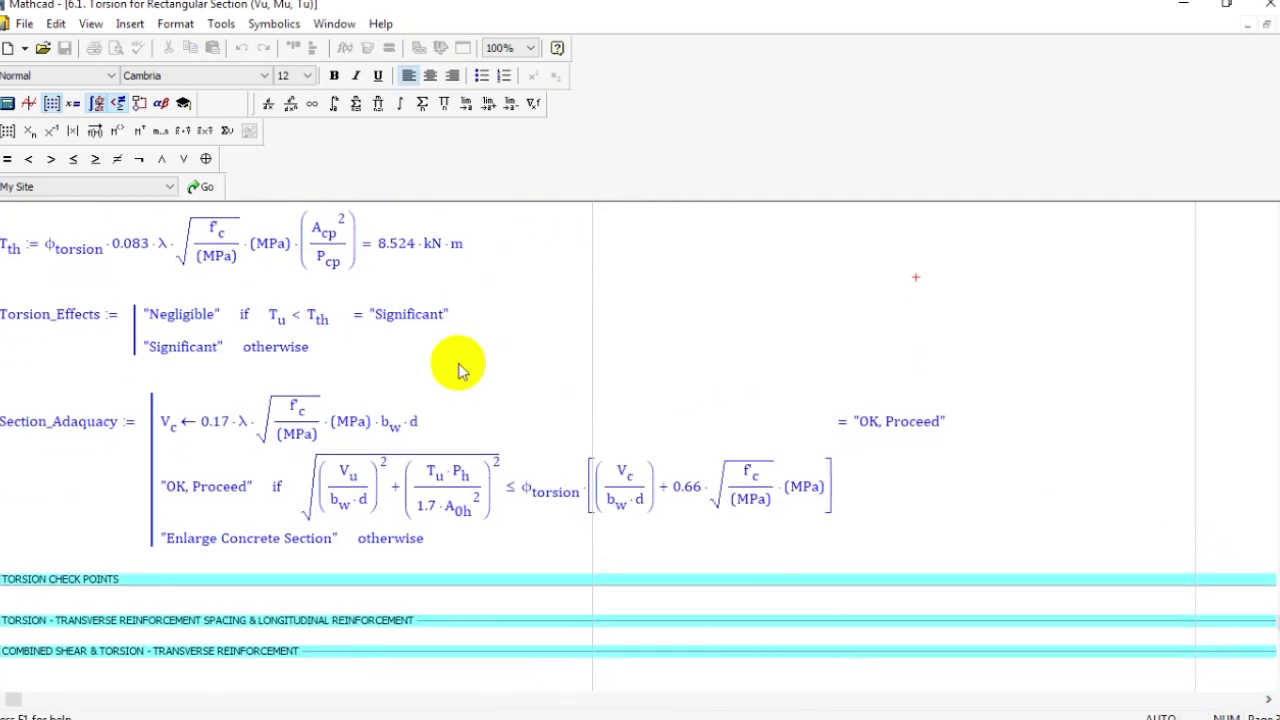
pyautogui.moveTo(57, 249); pyautogui.dragTo(263, 249)
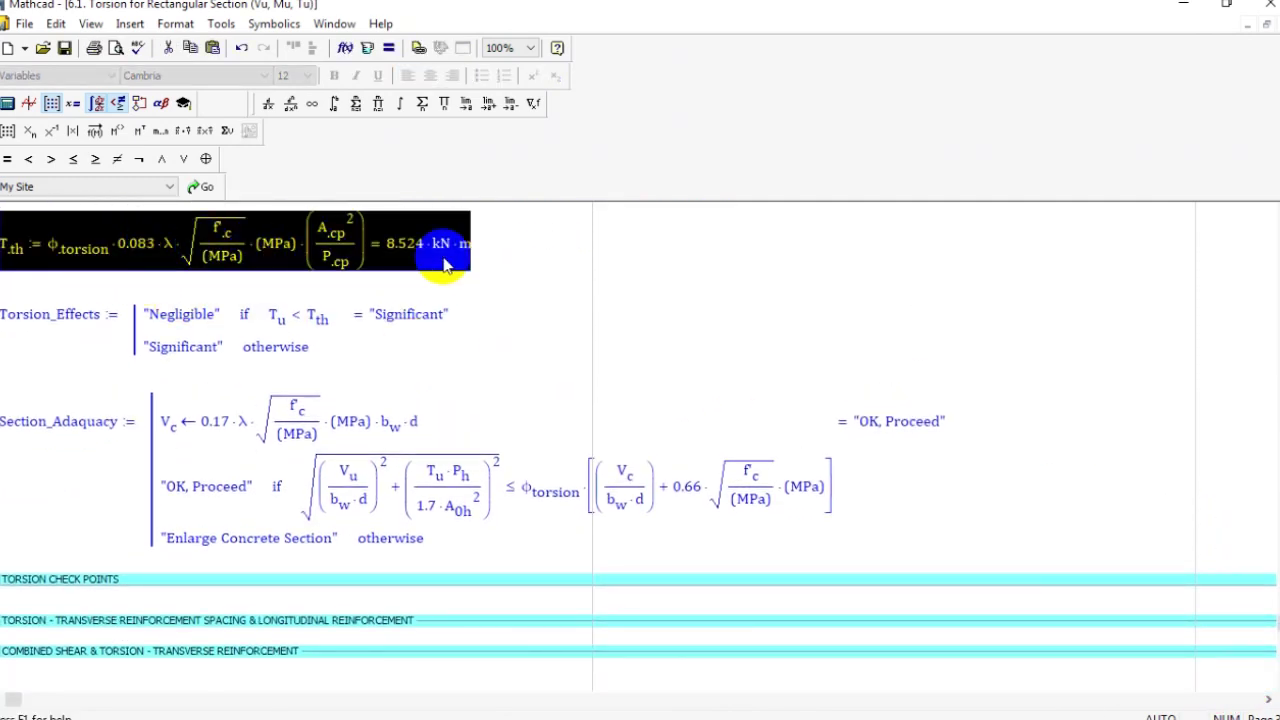
pyautogui.click(804, 272)
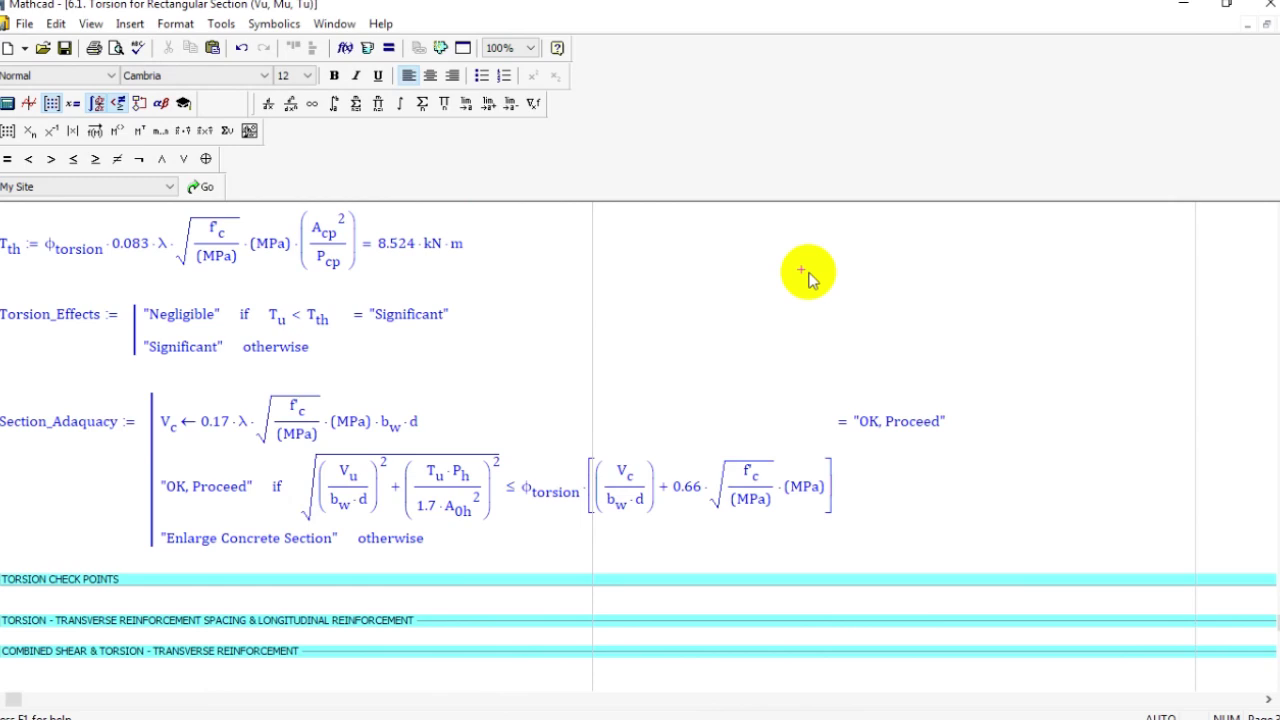
# - Consult the PowerPoint lesson summary for the torsion reinforcing check, and return to the Mathcad worksheet
pyautogui.moveTo(566, 712)
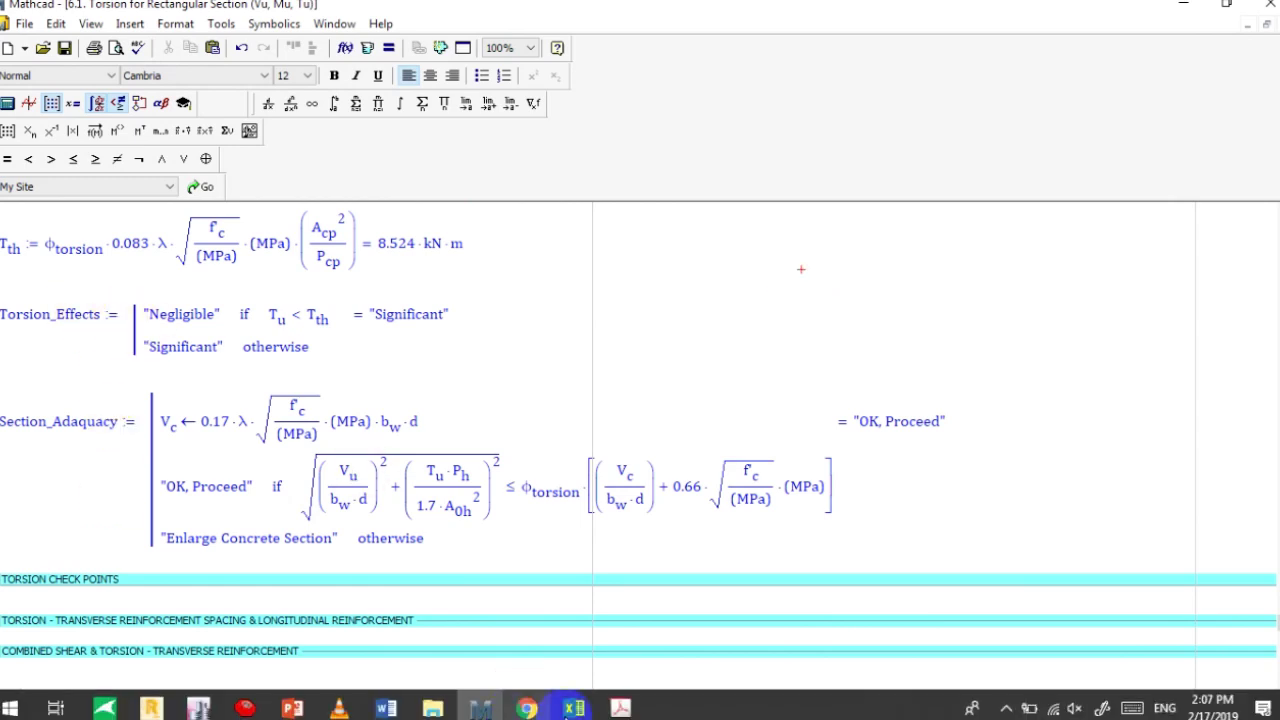
pyautogui.click(292, 708)
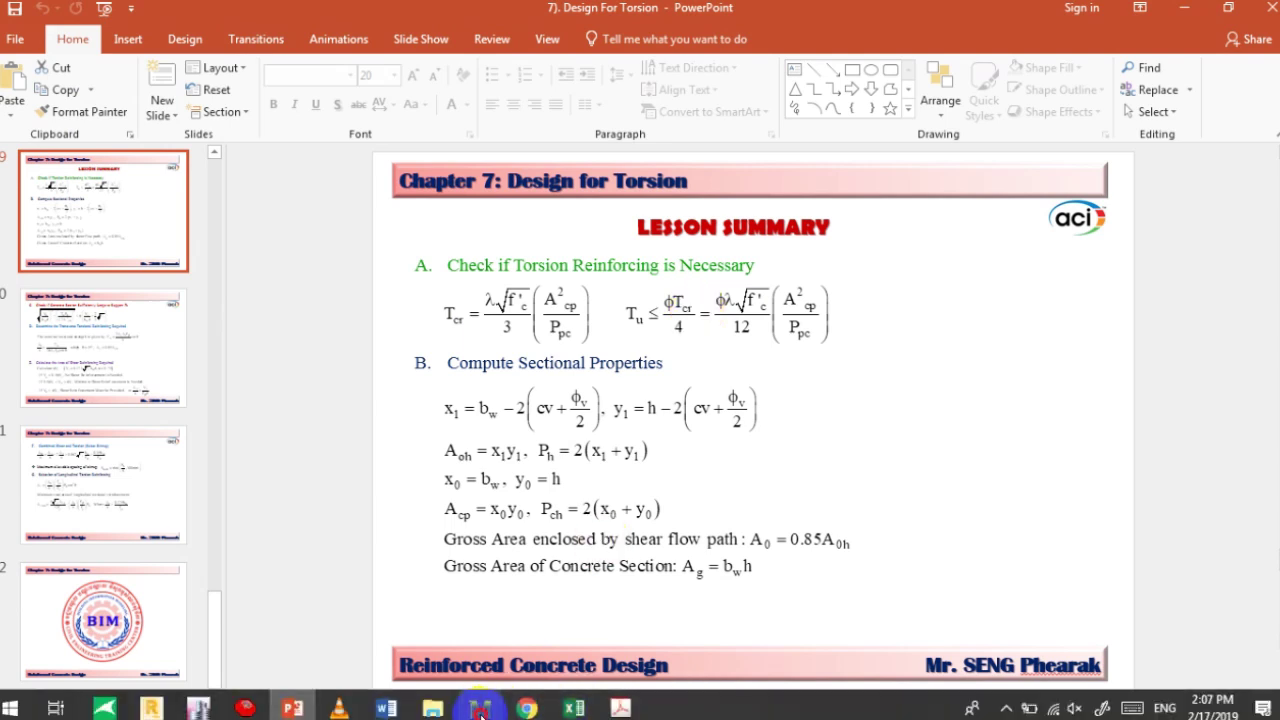
pyautogui.click(480, 712)
# - Examine the threshold torsion Tth and how the Torsion_Effects program compares Tu with it
pyautogui.doubleClick(9, 250)
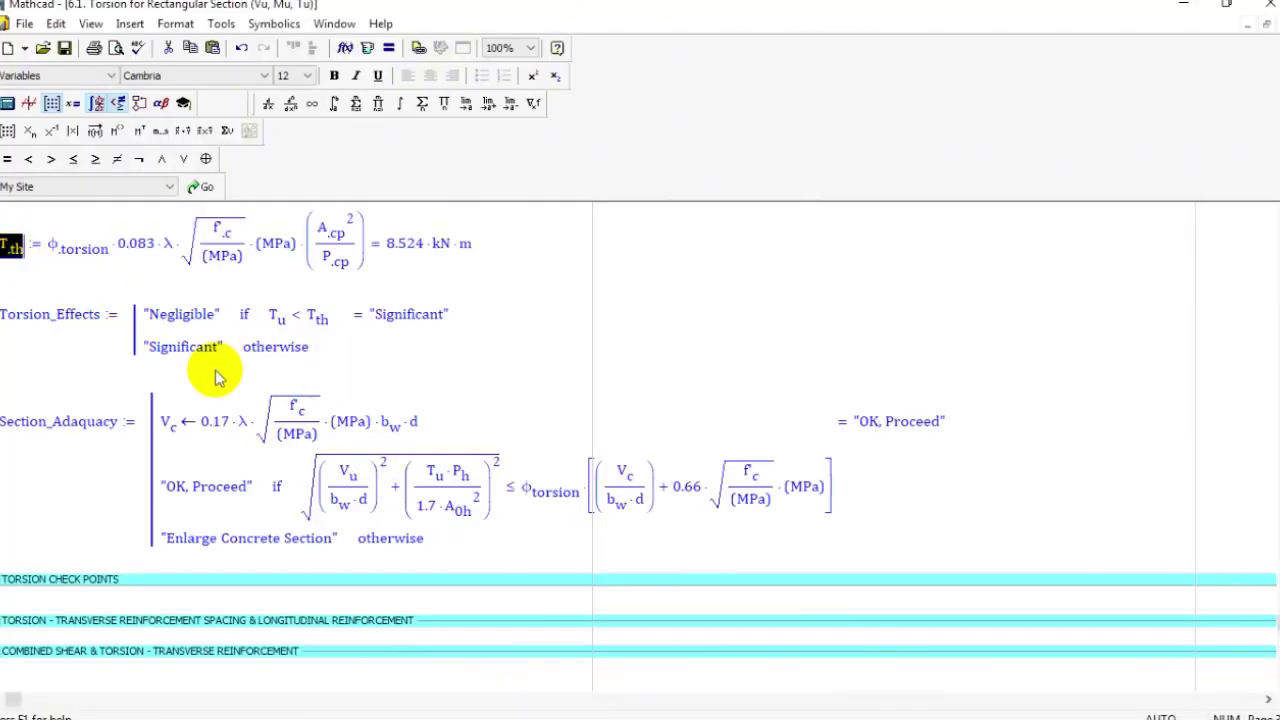
pyautogui.click(556, 350)
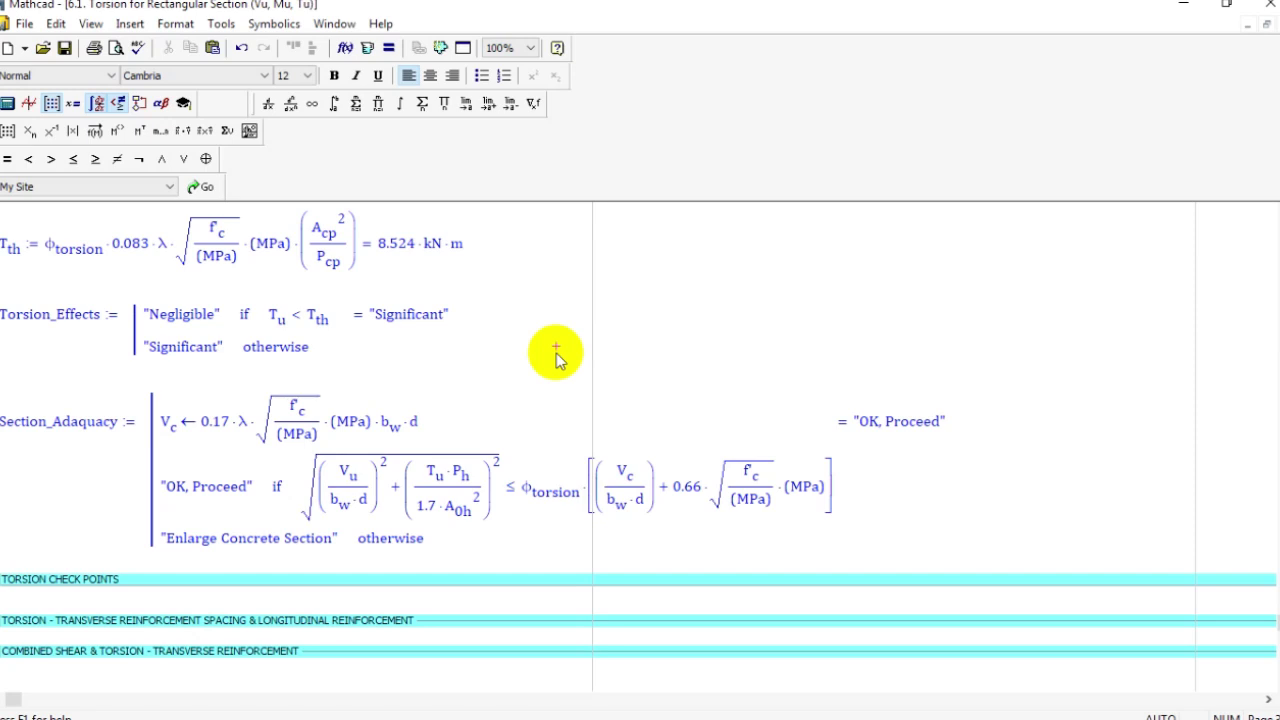
pyautogui.scroll(1, 954, 323)
pyautogui.click(954, 323)
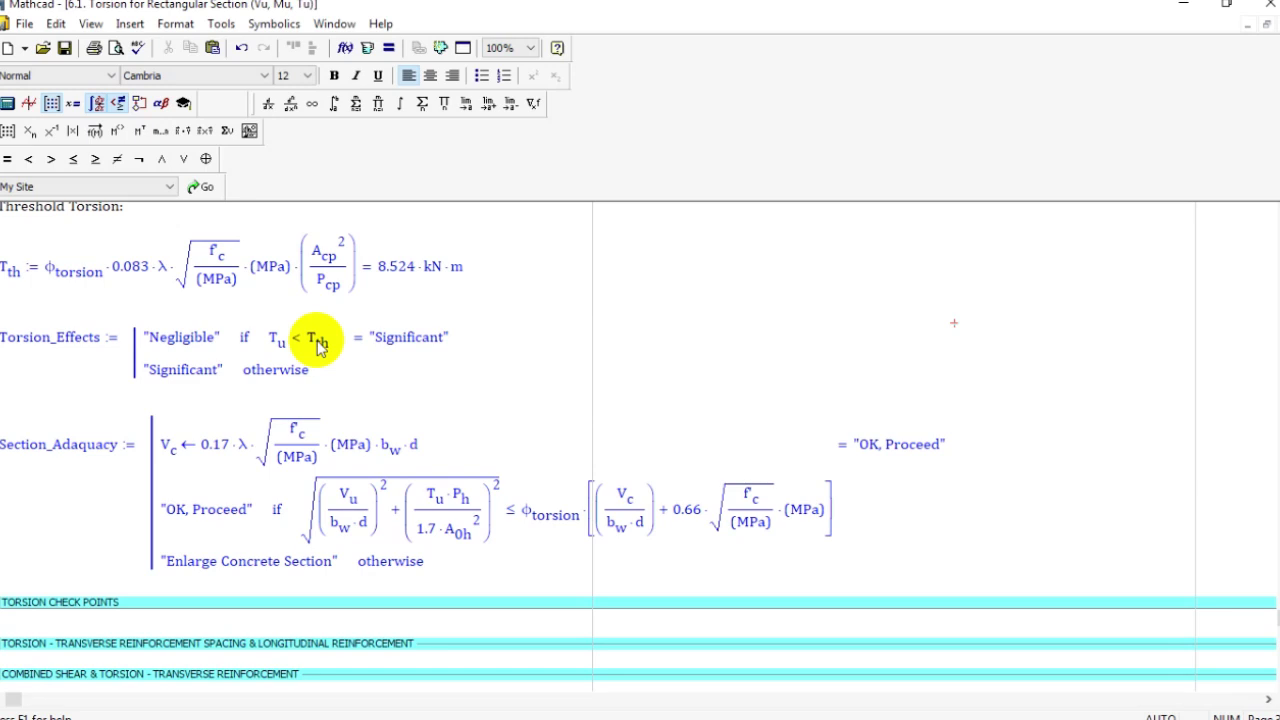
pyautogui.scroll(-1, 318, 345)
pyautogui.doubleClick(12, 253)
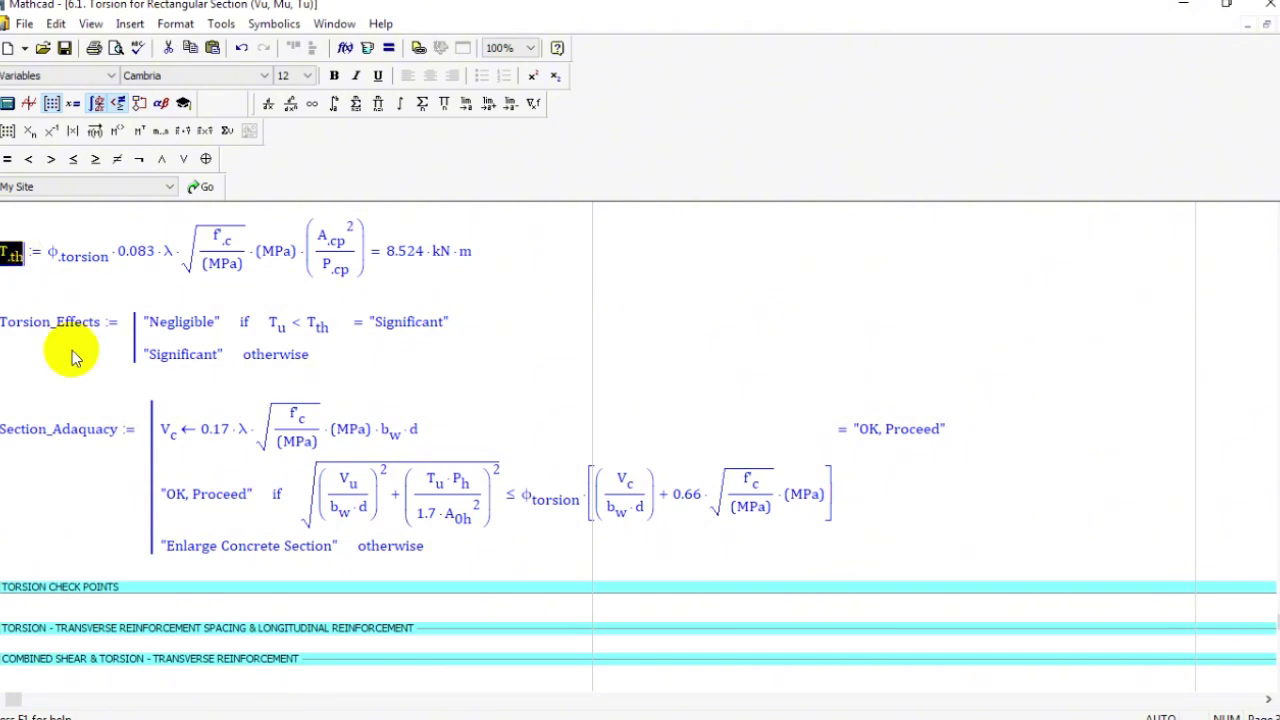
pyautogui.click(168, 322)
pyautogui.moveTo(12, 252); pyautogui.dragTo(322, 262)
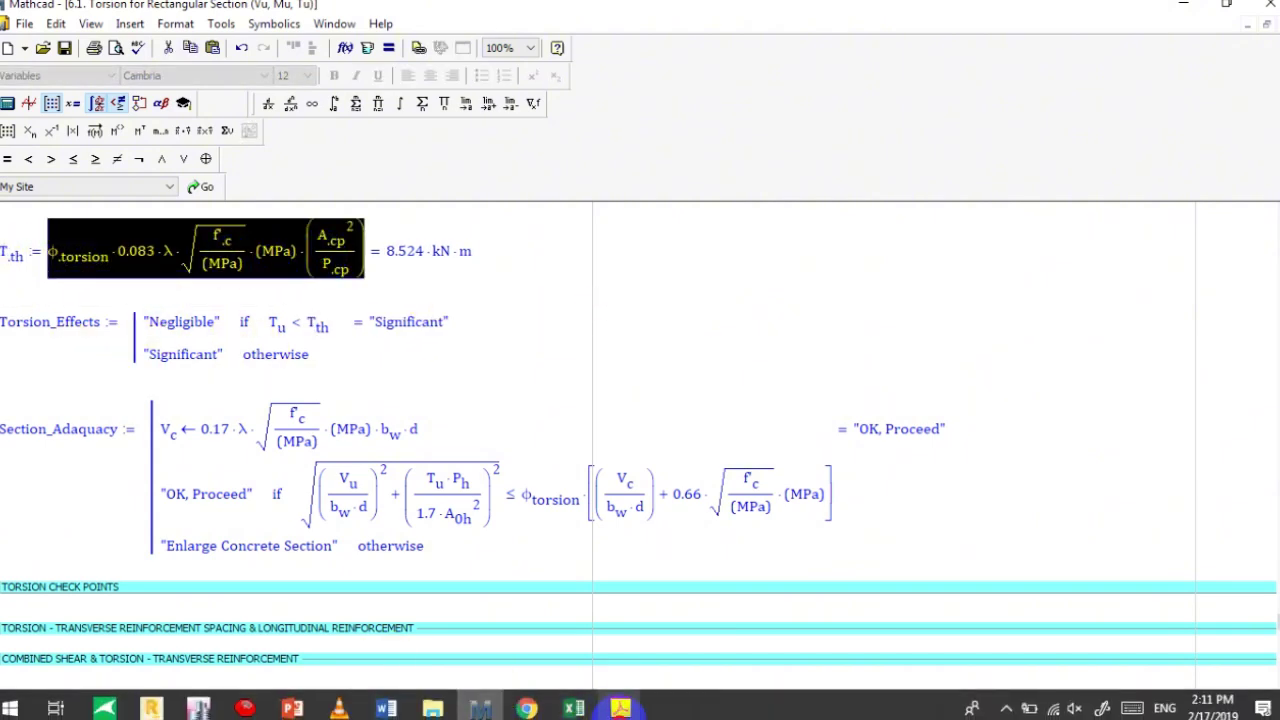
# - Compare the Mathcad threshold torsion formula and its 0.083 coefficient with the ϕTcr/4 expression in the PowerPoint lesson summary
pyautogui.click(620, 708)
pyautogui.click(292, 708)
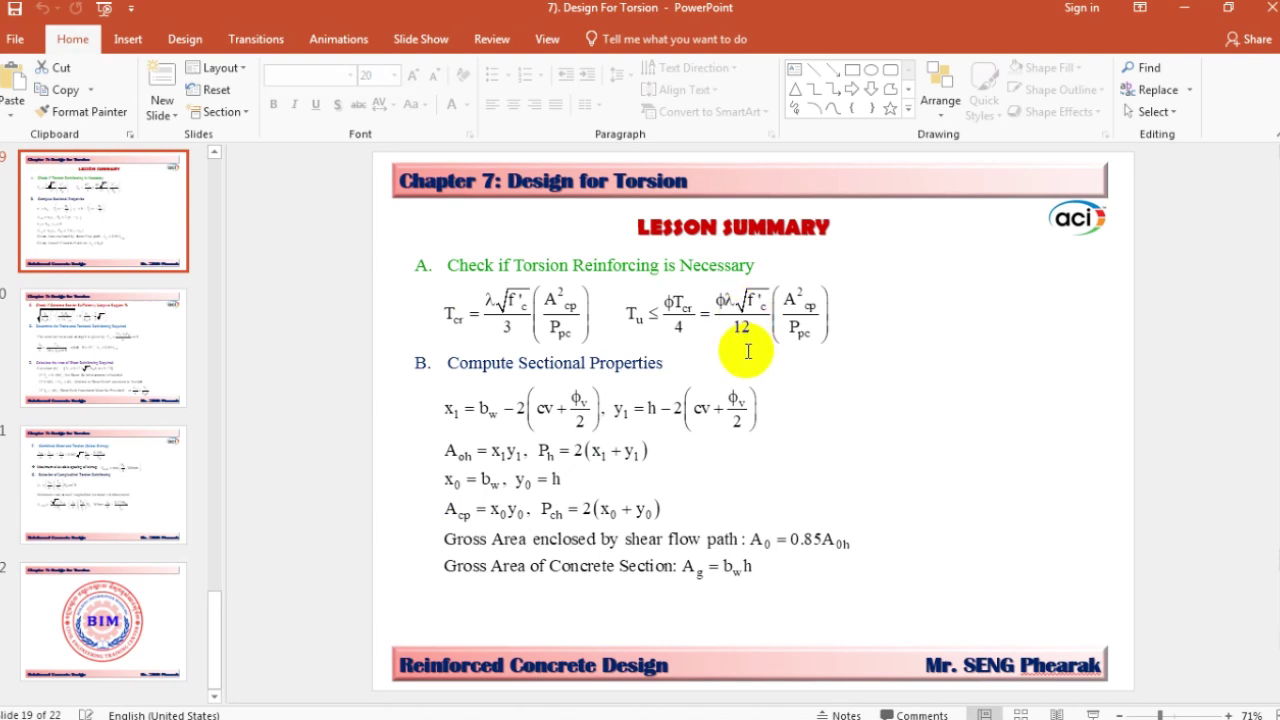
pyautogui.click(480, 712)
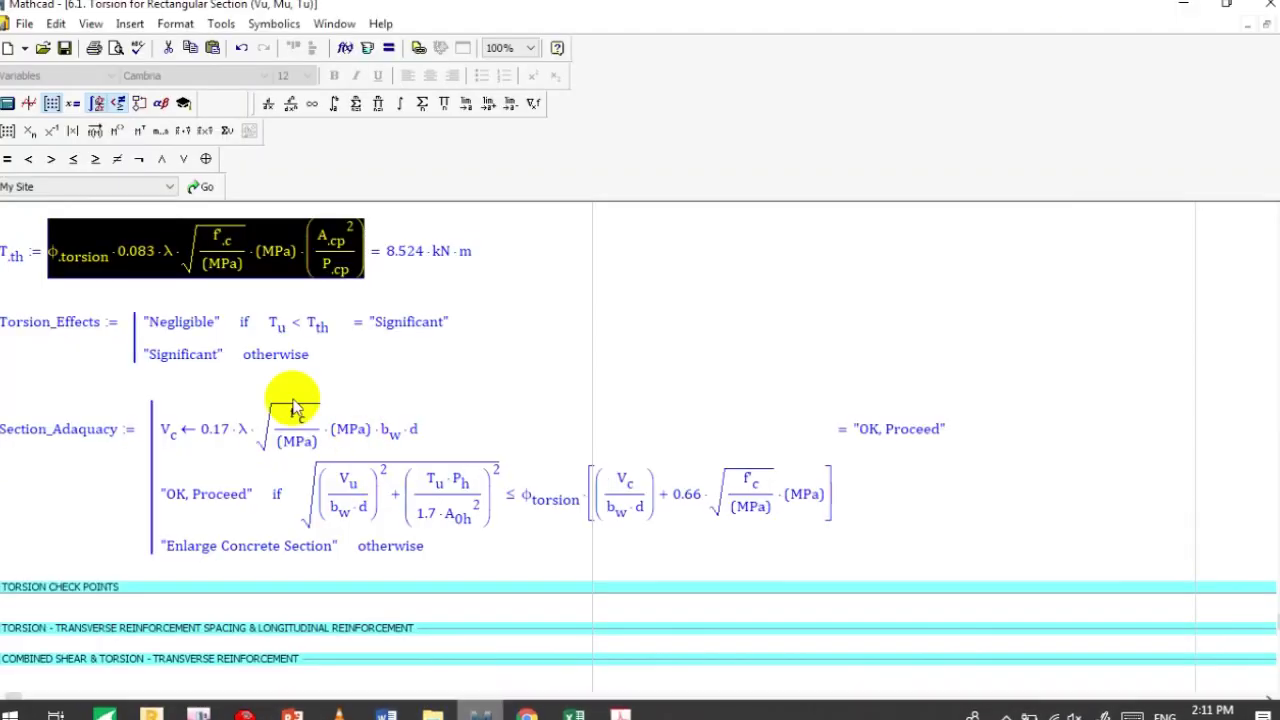
pyautogui.click(105, 254)
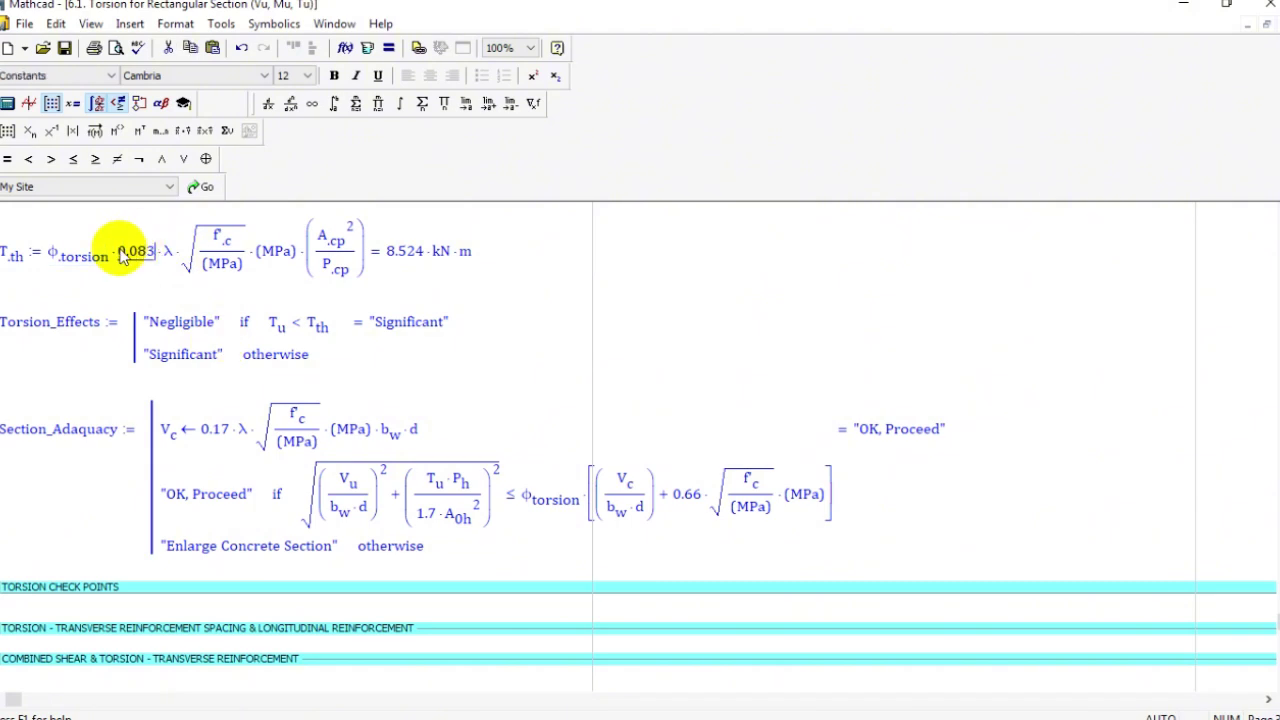
pyautogui.doubleClick(9, 252)
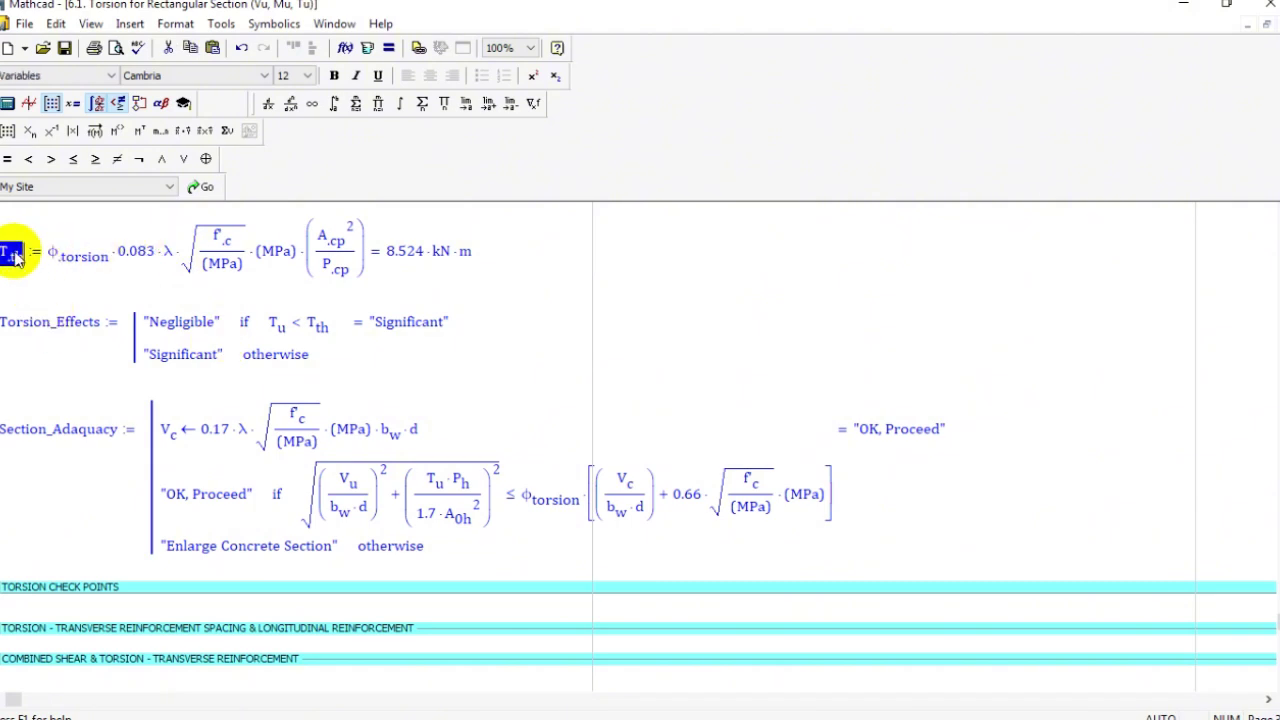
# - Examine the Tu < Tth condition and the "Negligible" branch of the Torsion_Effects program
pyautogui.click(160, 321)
pyautogui.click(290, 325)
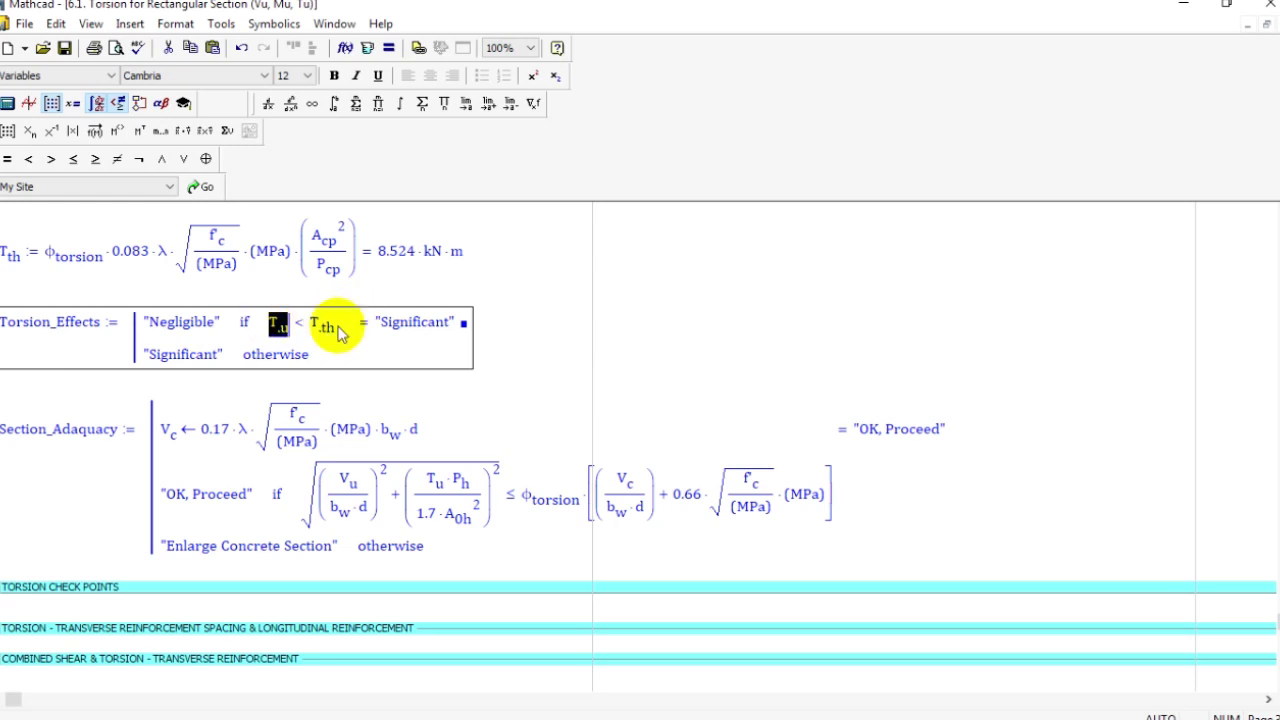
pyautogui.click(417, 323)
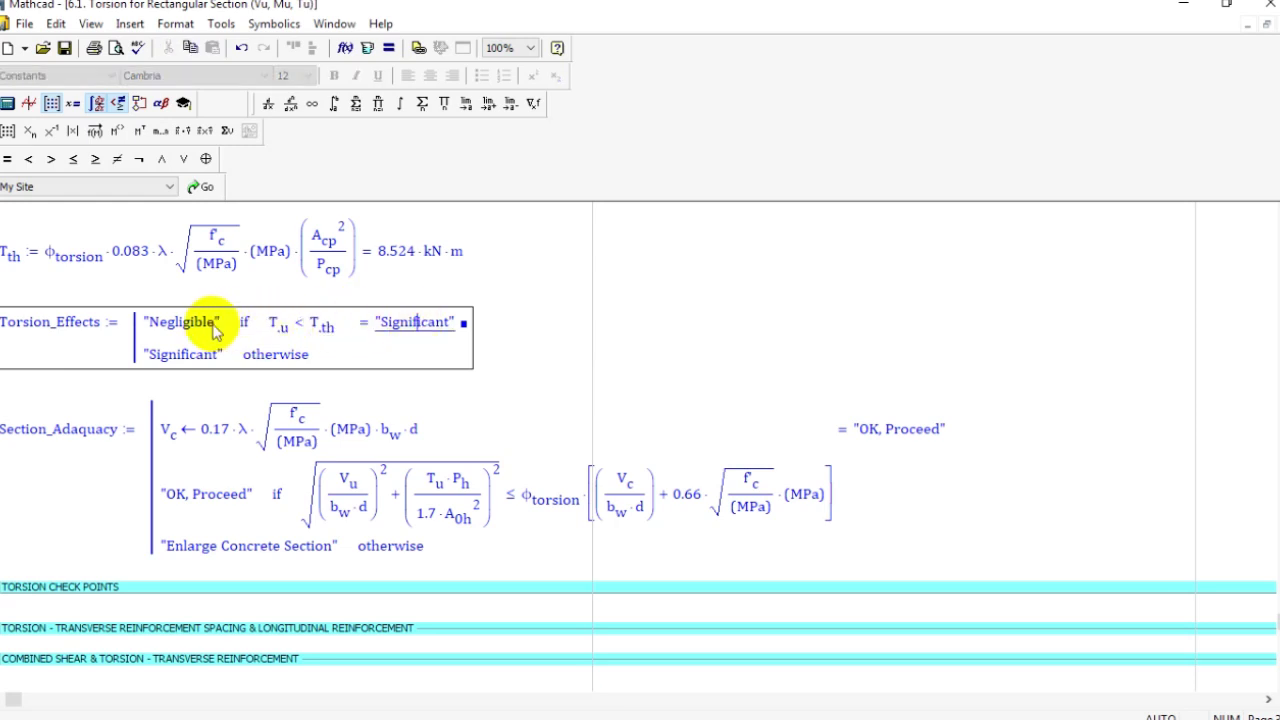
pyautogui.doubleClick(169, 326)
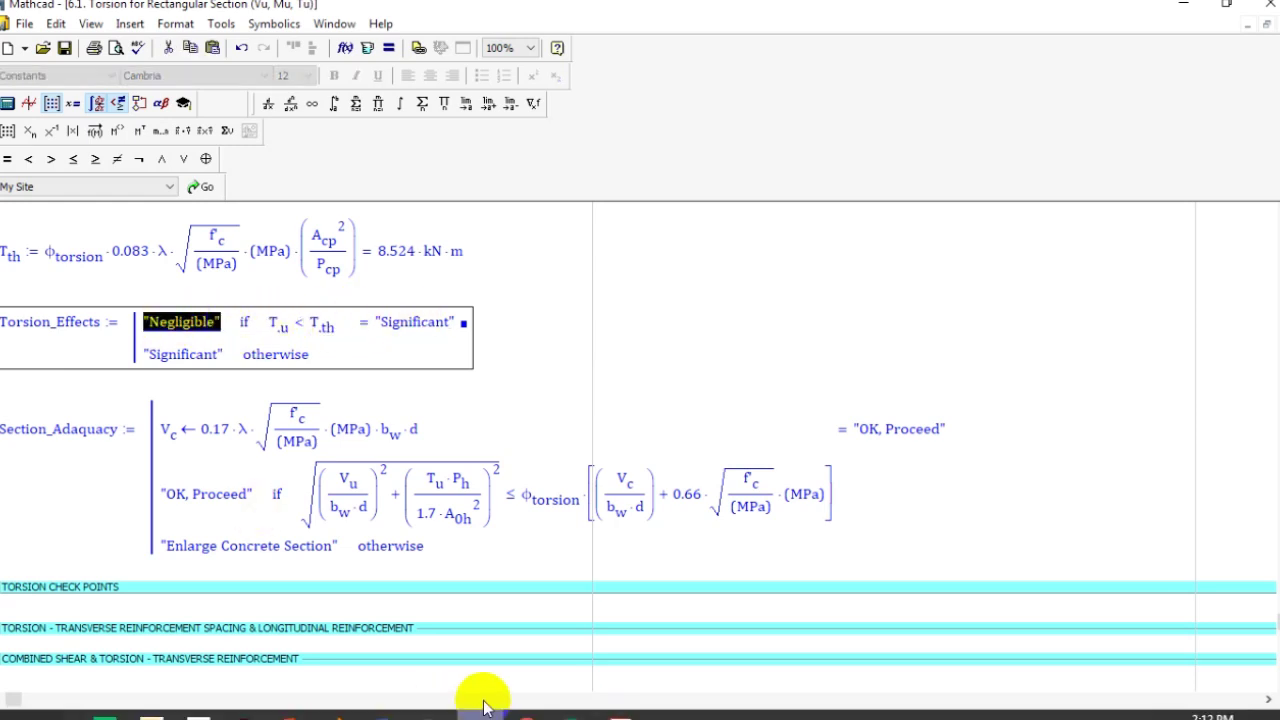
# - Consult the torsion reinforcing criterion in the PowerPoint lesson summary, and return to Mathcad to examine the otherwise branch of Torsion_Effects
pyautogui.click(292, 708)
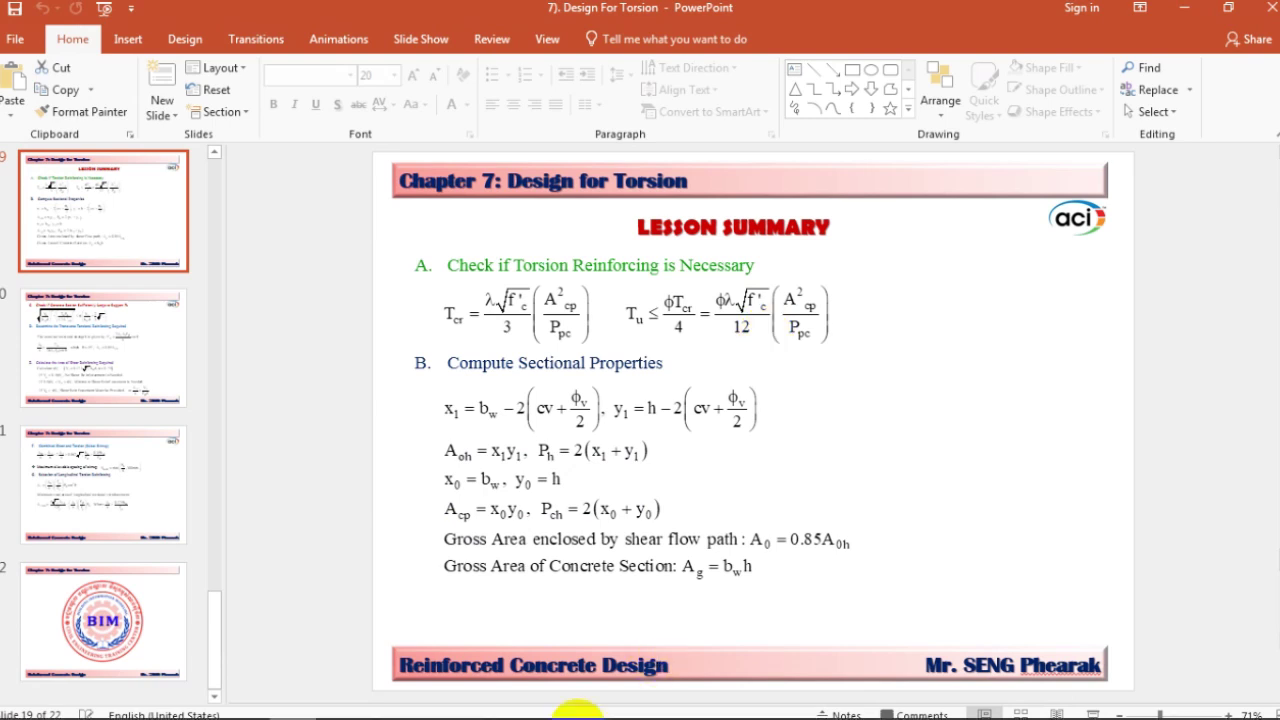
pyautogui.hotkey('alt', 'Tab')
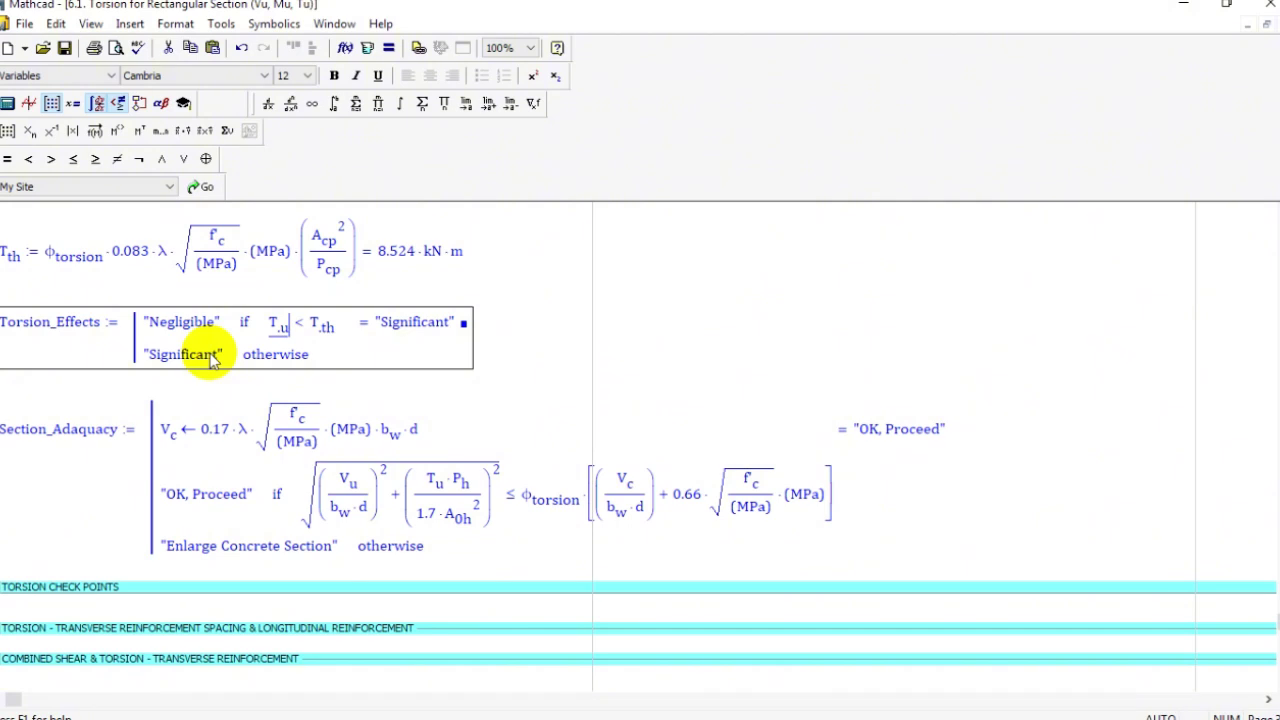
pyautogui.moveTo(212, 362); pyautogui.dragTo(182, 362)
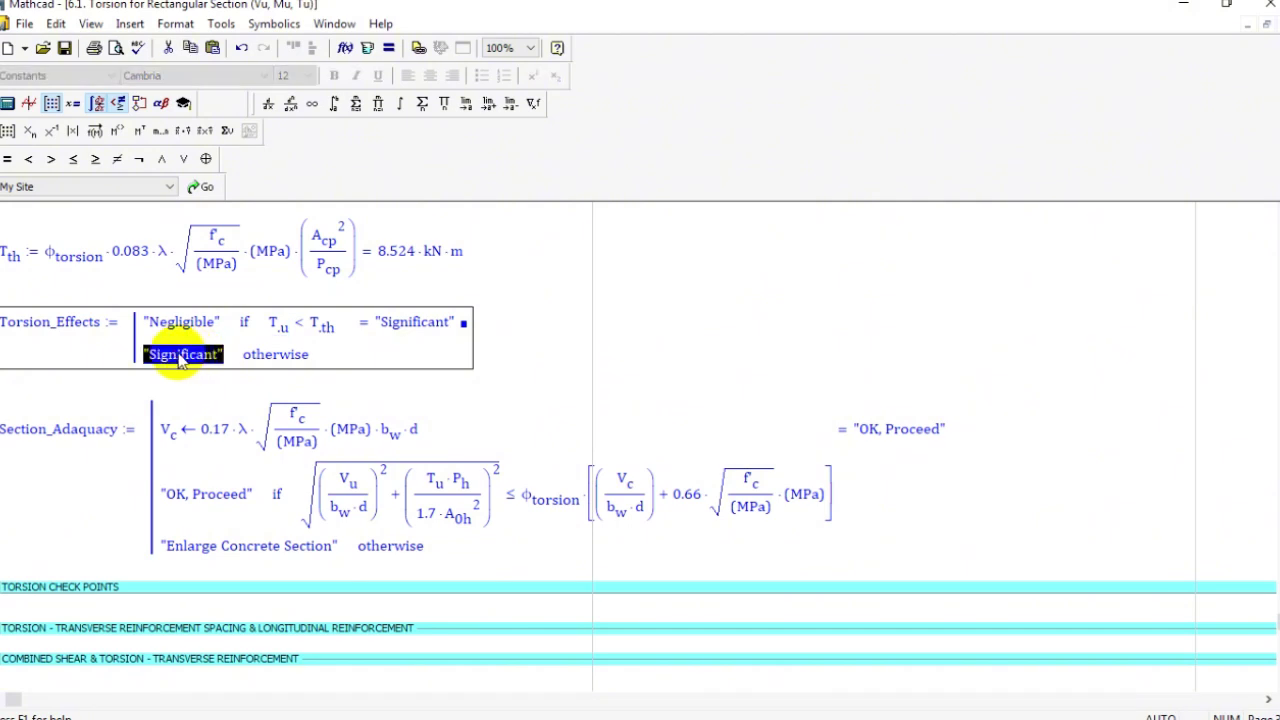
pyautogui.click(645, 300)
# - Review the computed threshold torsion Tth together with the Torsion_Effects branches and the program's result
pyautogui.scroll(2, 366, 363)
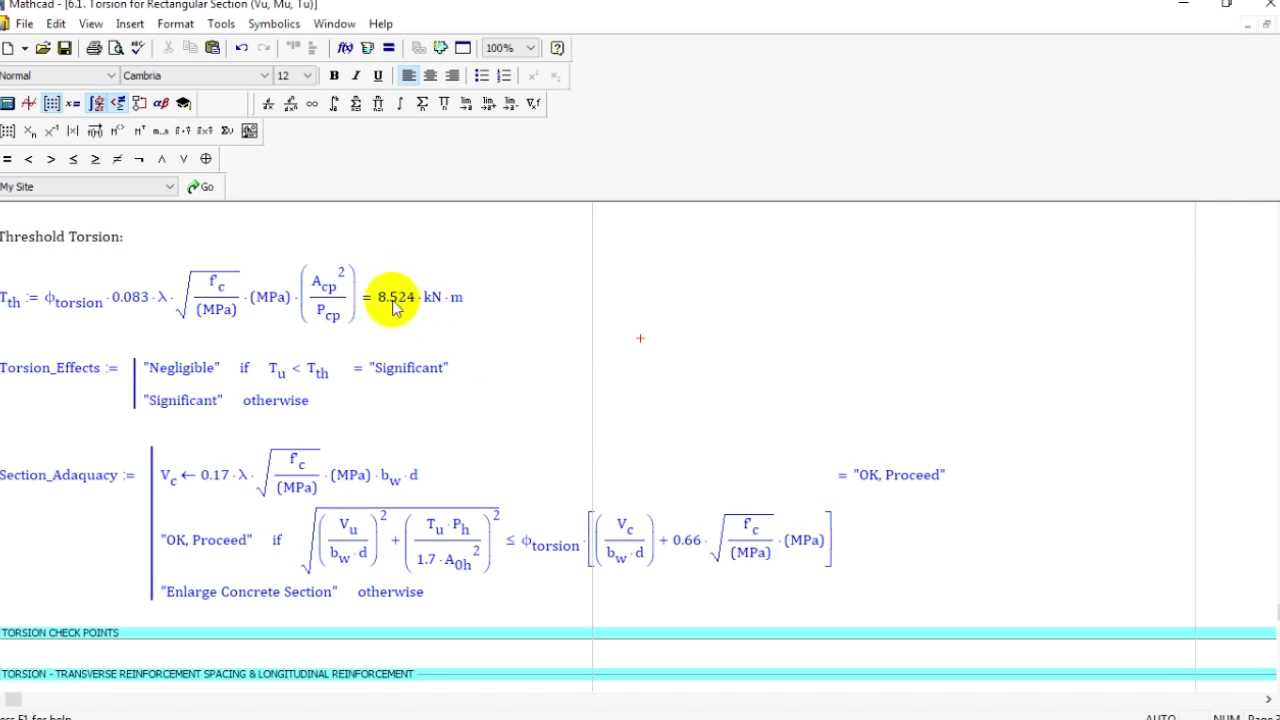
pyautogui.moveTo(31, 311); pyautogui.dragTo(19, 303)
pyautogui.moveTo(416, 300); pyautogui.dragTo(394, 294)
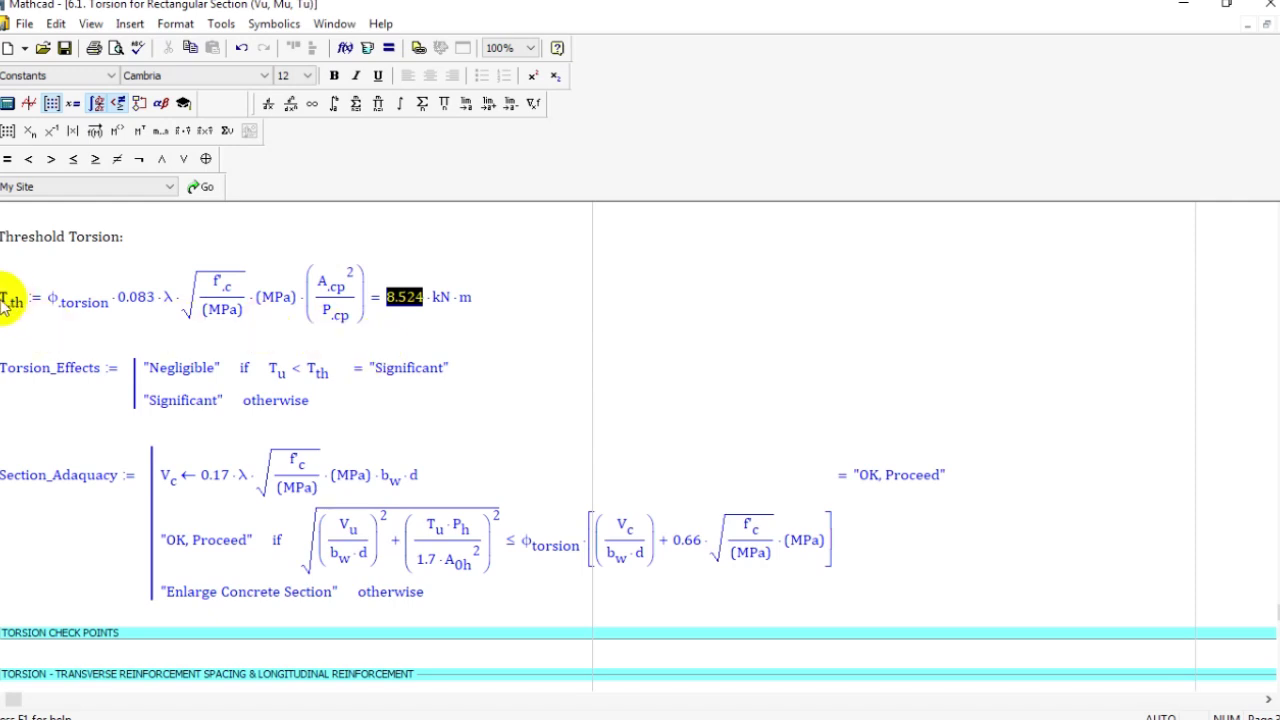
pyautogui.click(405, 371)
pyautogui.click(594, 339)
pyautogui.doubleClick(147, 369)
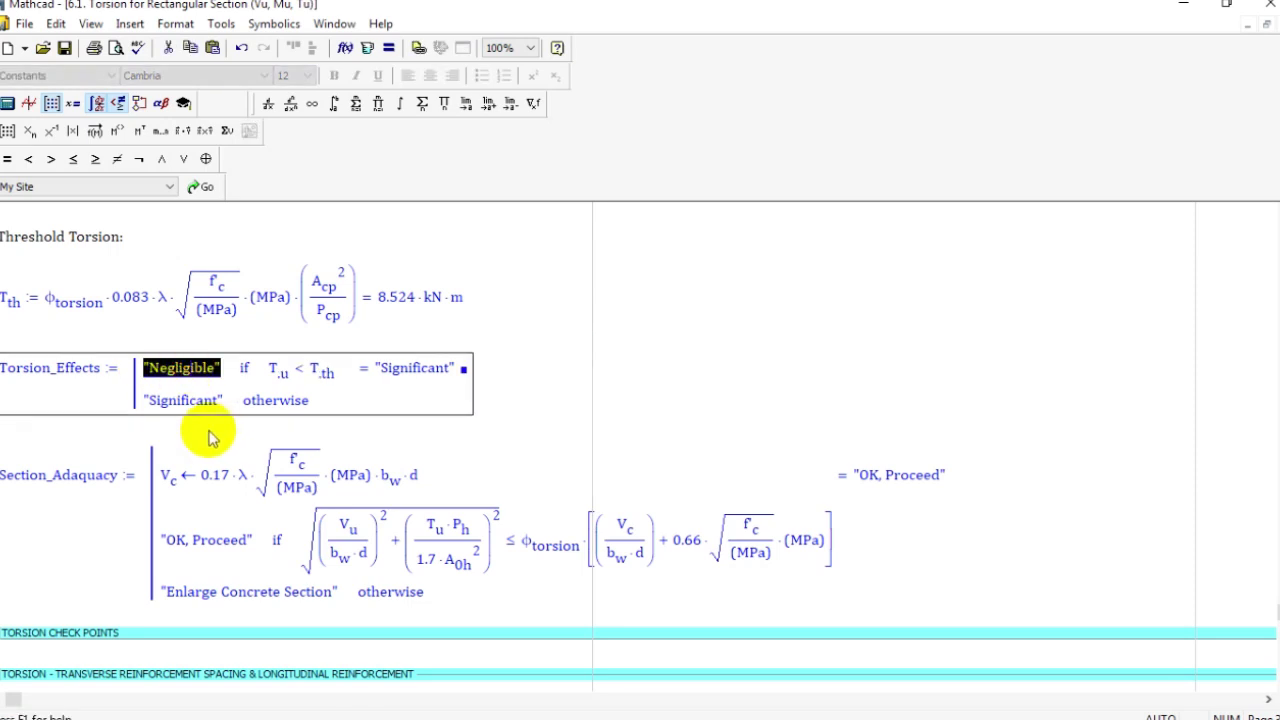
pyautogui.click(588, 422)
pyautogui.doubleClick(410, 372)
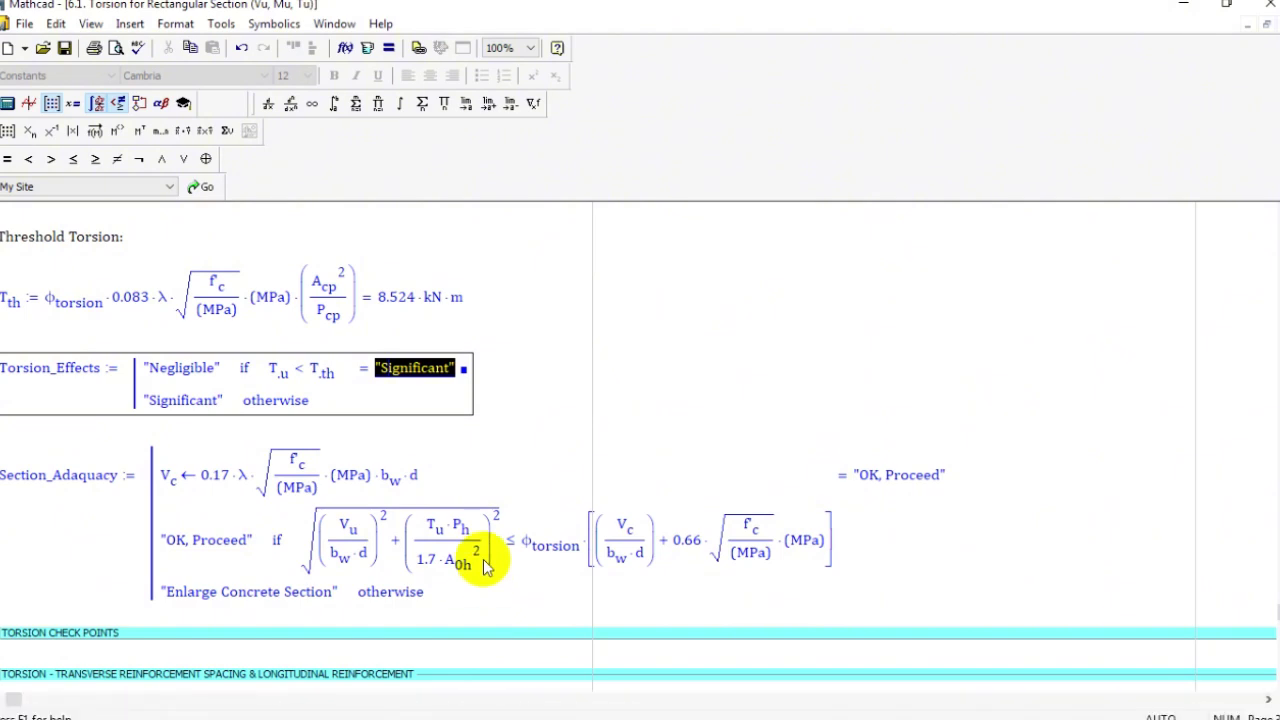
pyautogui.click(725, 390)
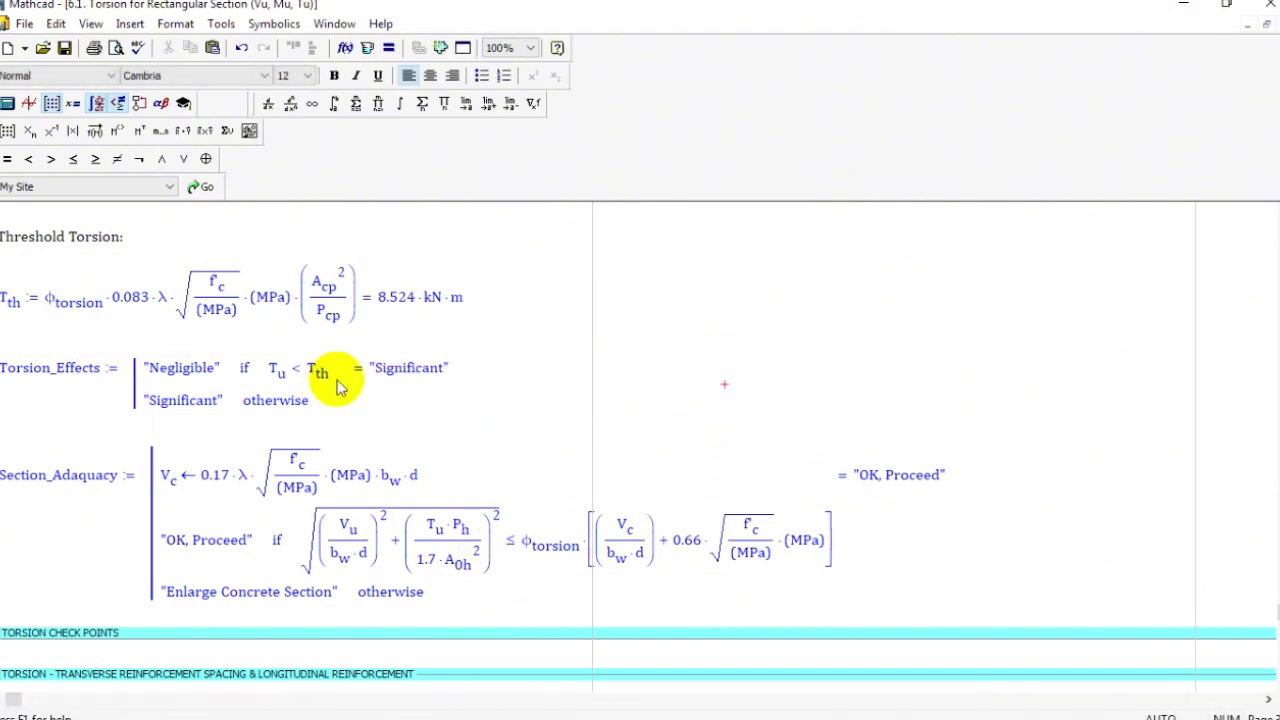